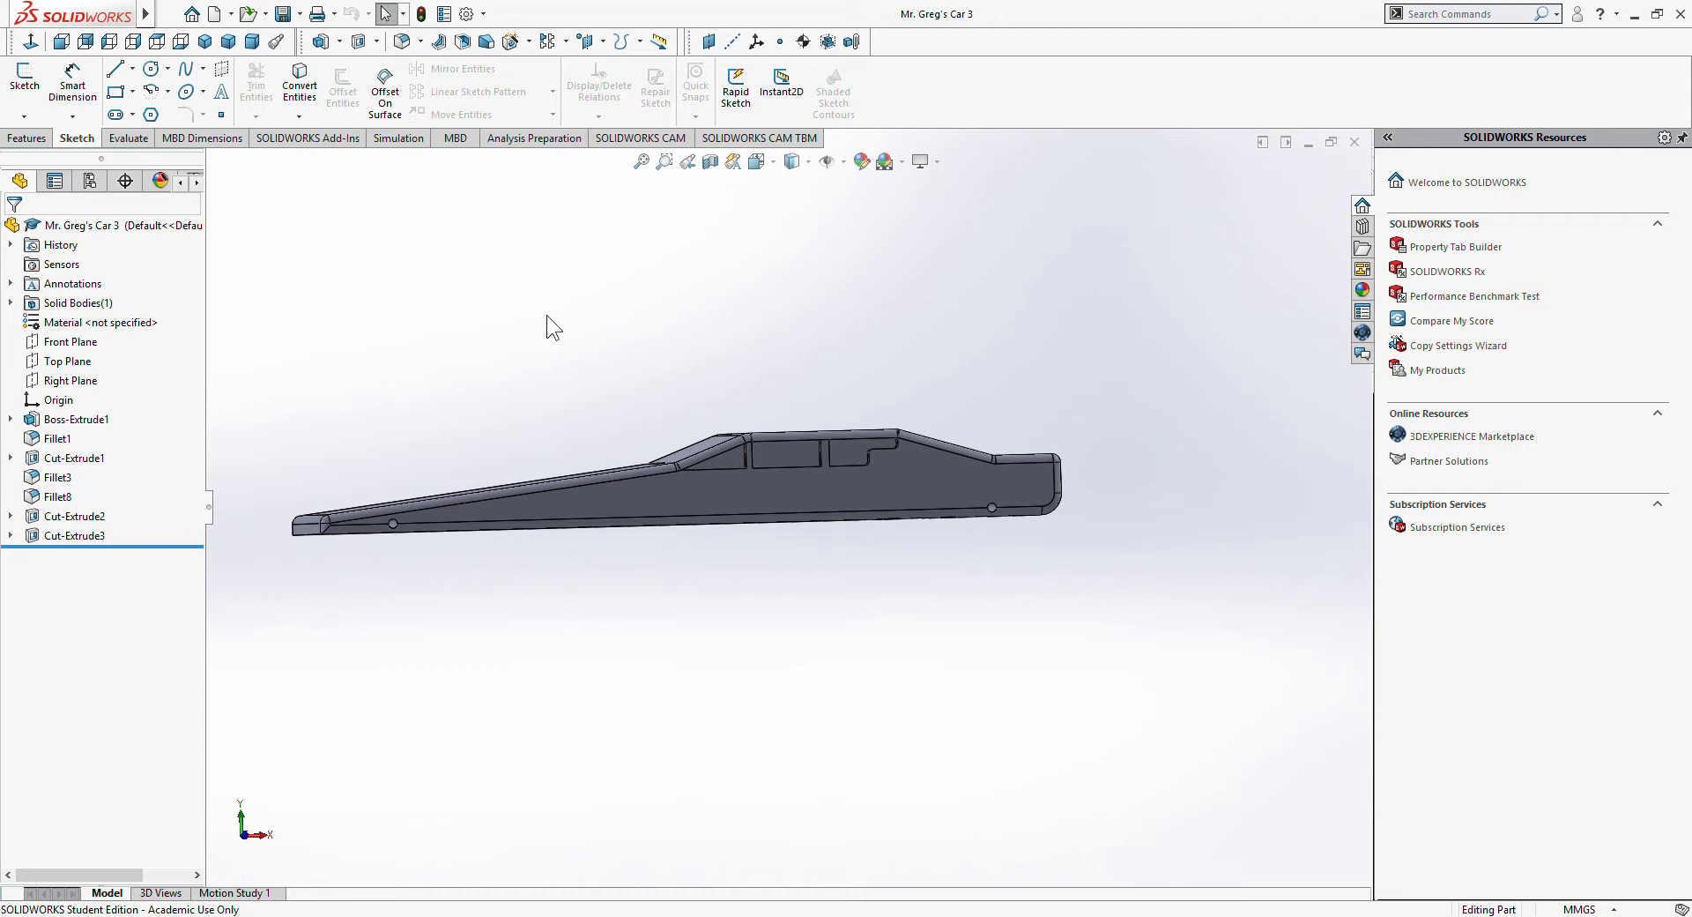
# - Create a new drawing from the open car part and start editing its sheet format
pyautogui.click(215, 14)
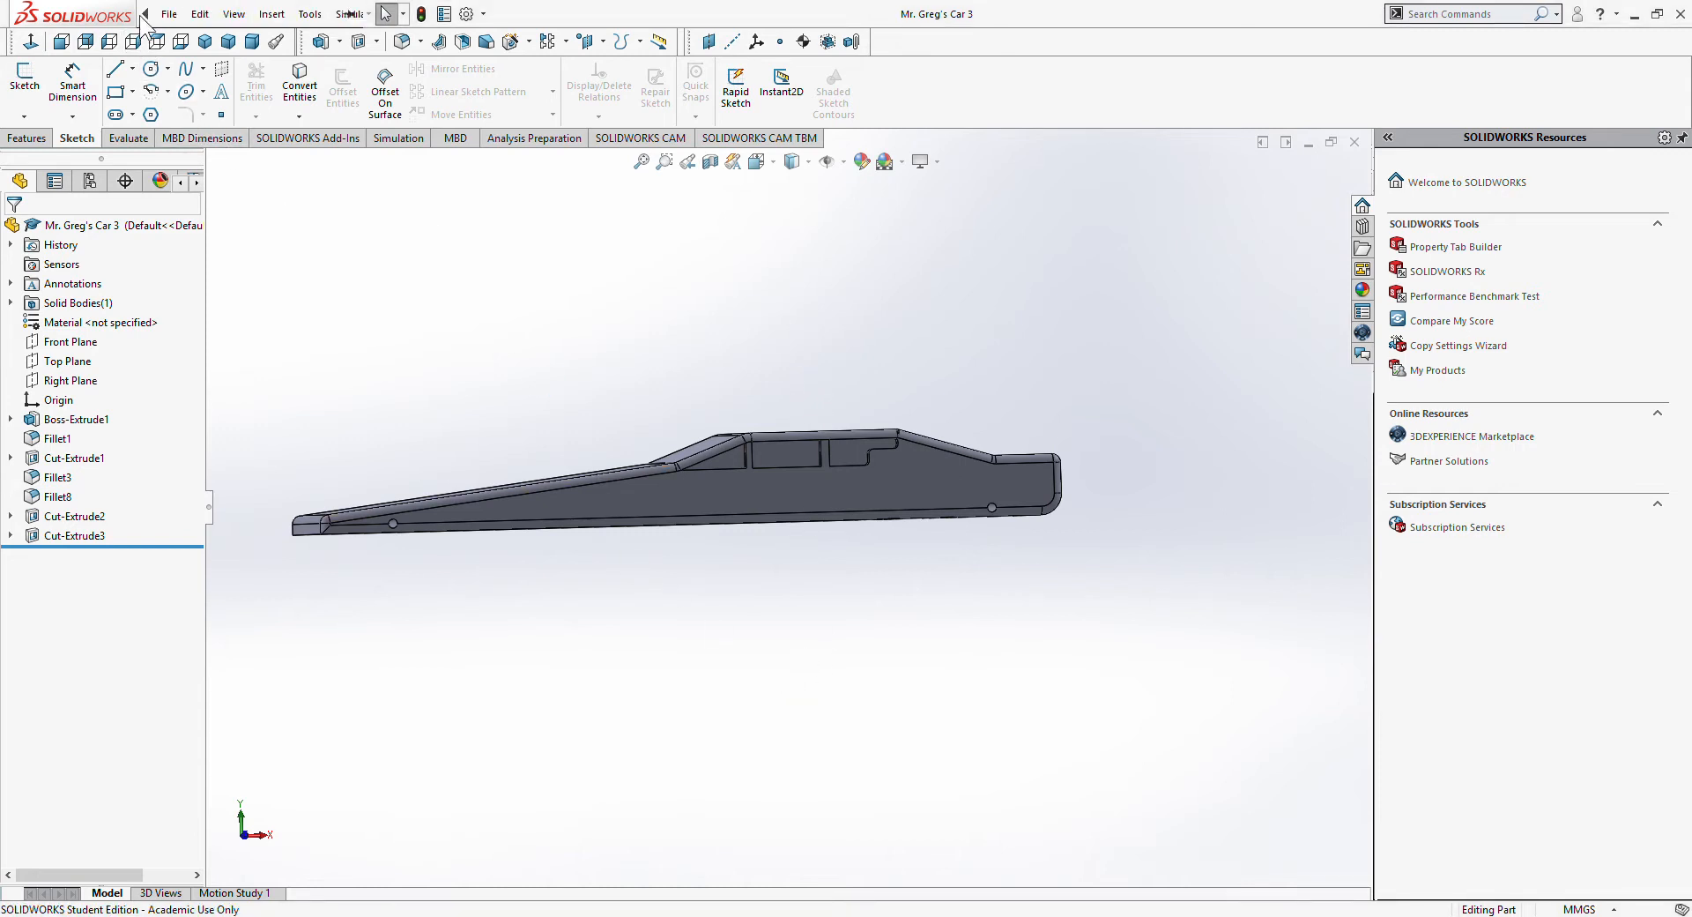
pyautogui.moveTo(144, 16)
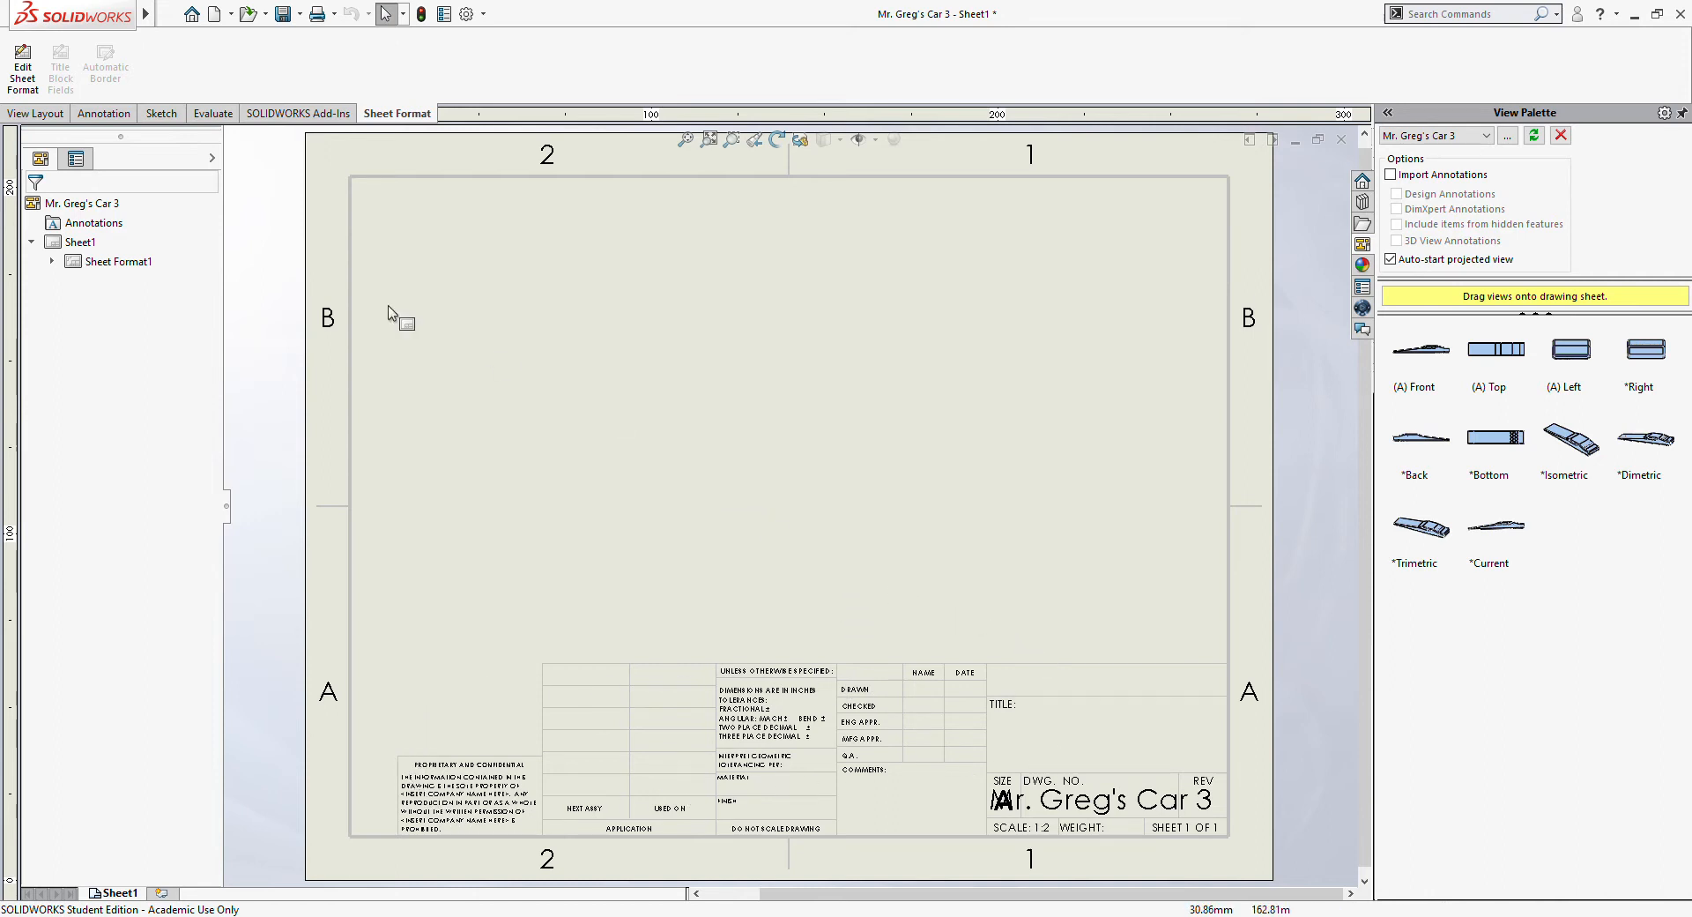
pyautogui.click(28, 79)
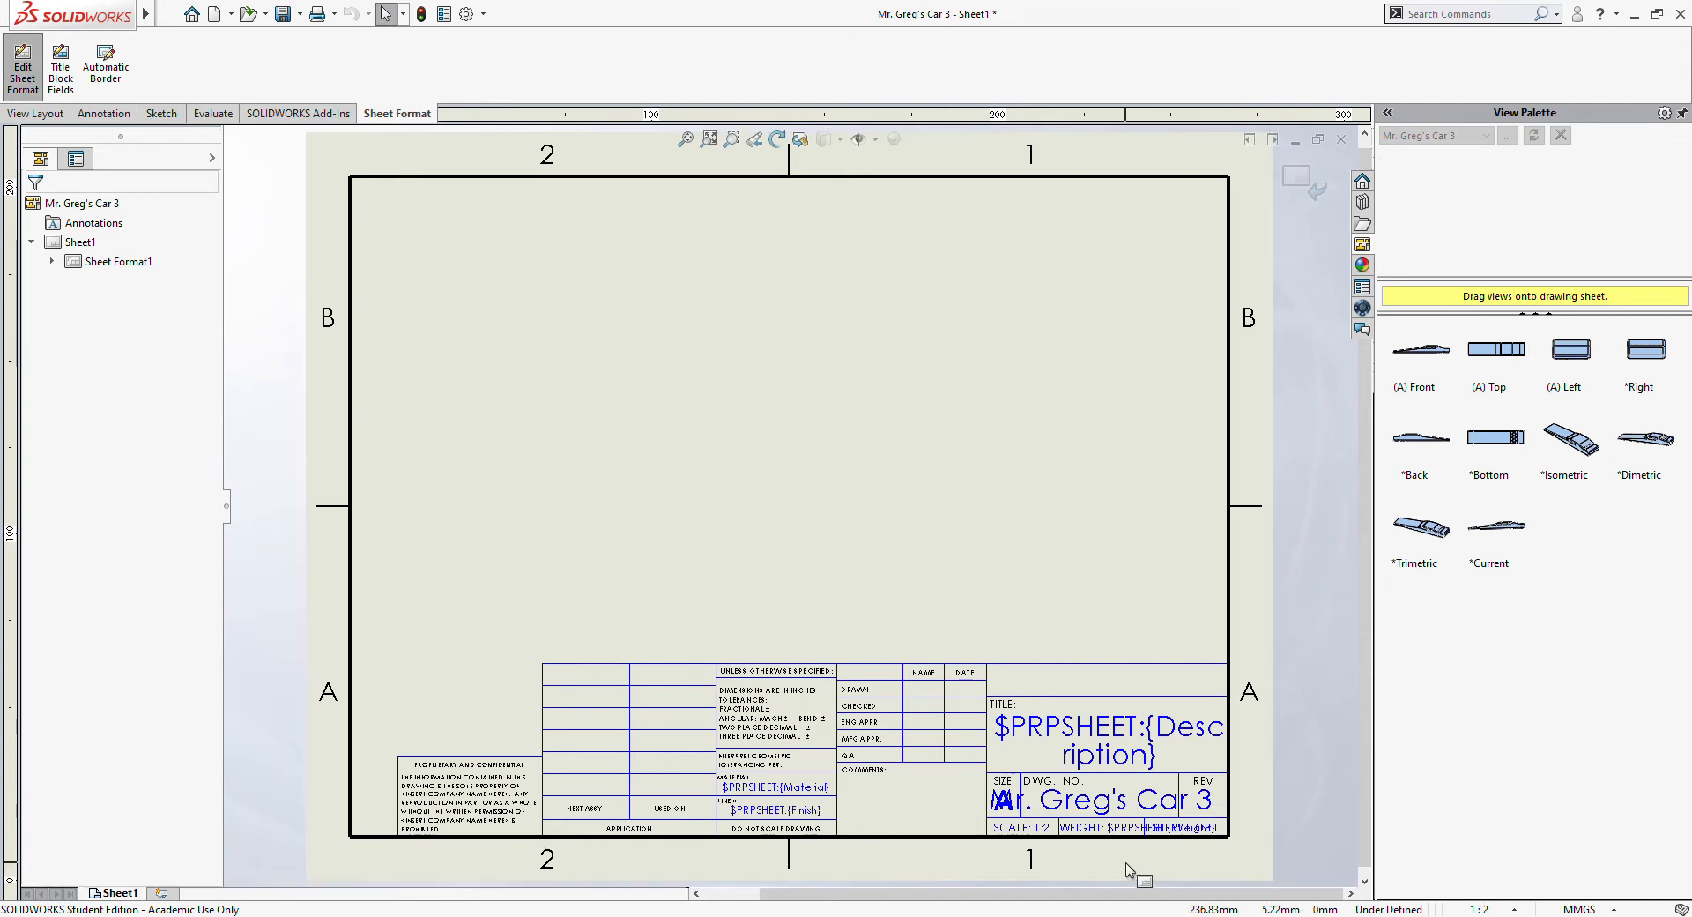
# - Replace the drawing number text in the title block with the car owner's name followed by "Car"
pyautogui.click(1119, 801)
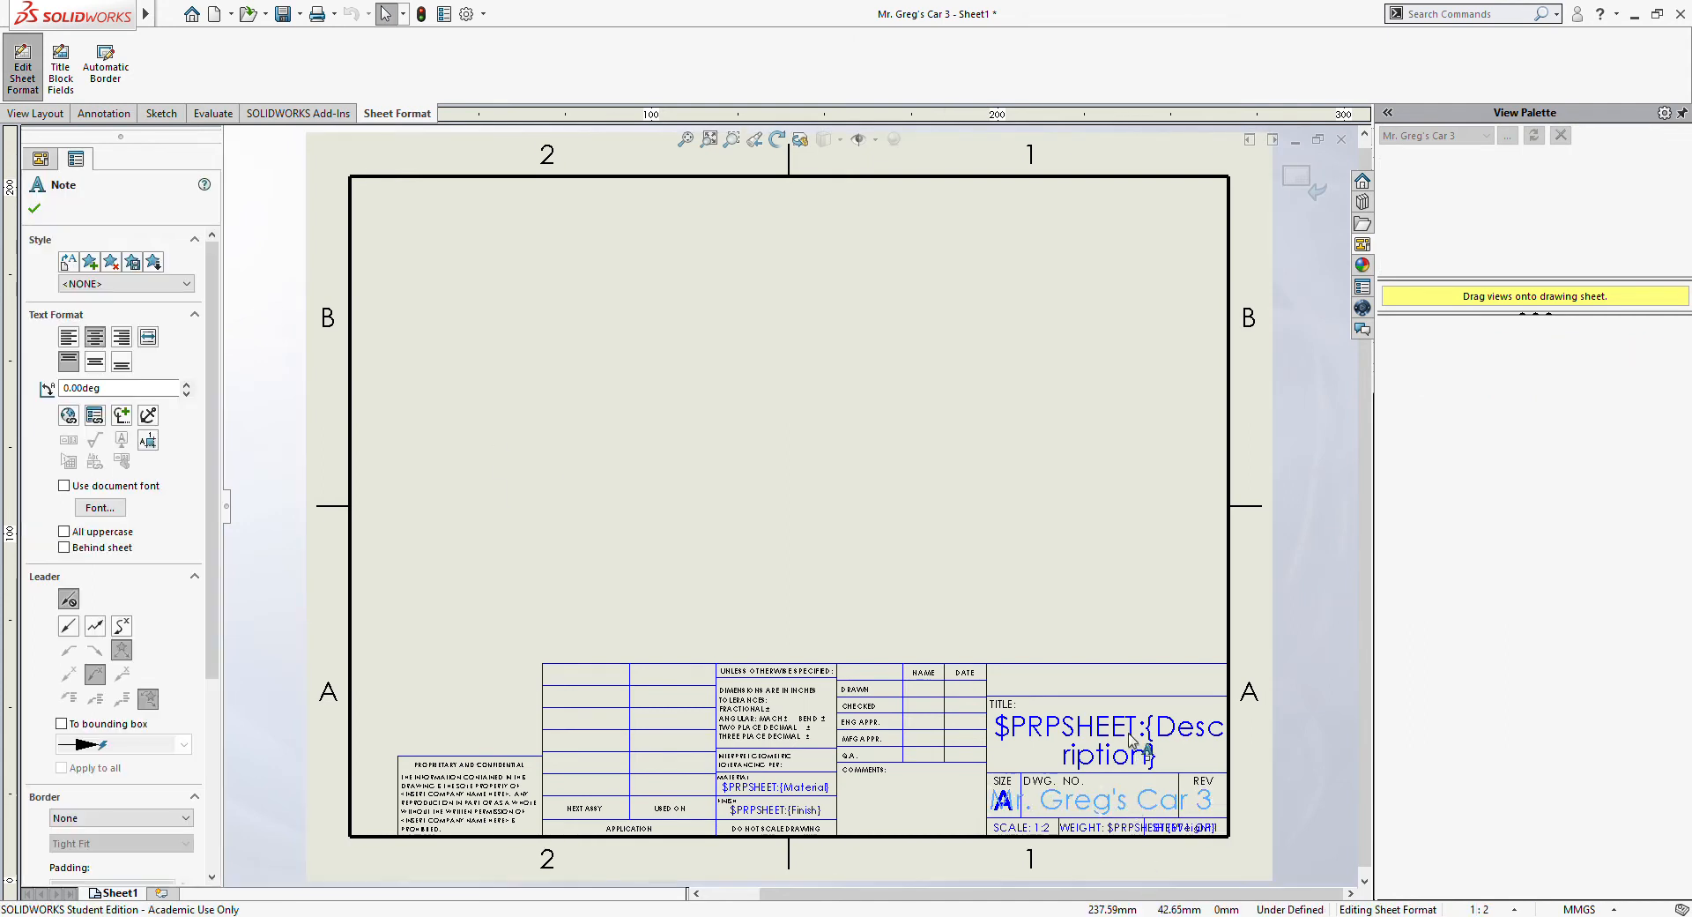
pyautogui.doubleClick(1110, 807)
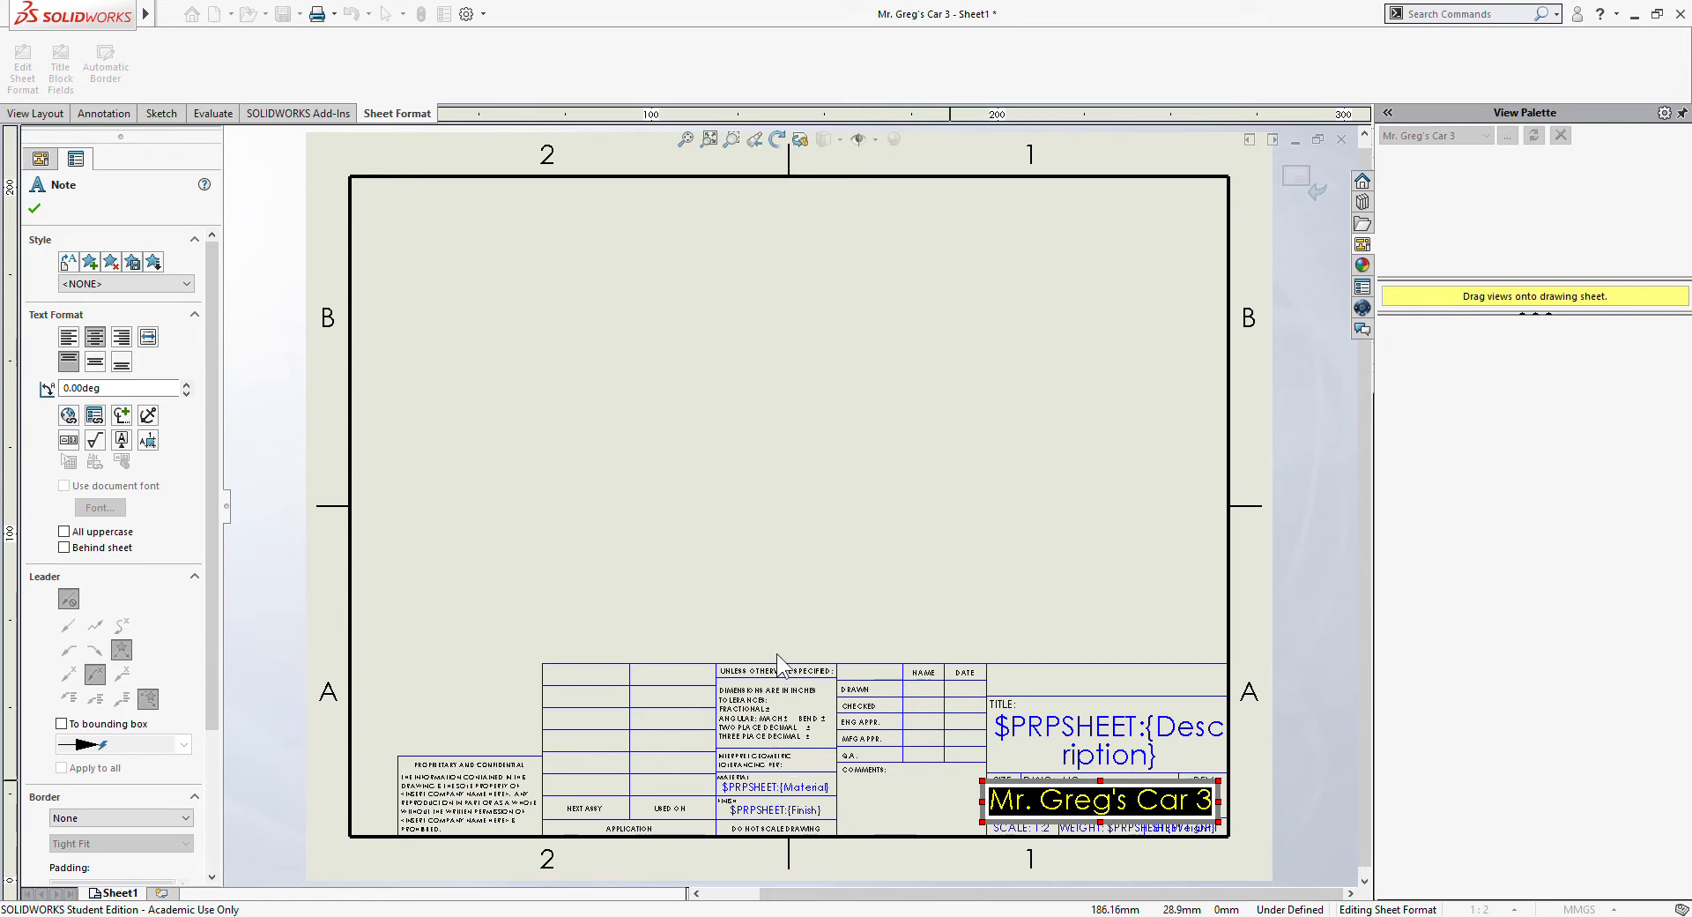
pyautogui.click(763, 601)
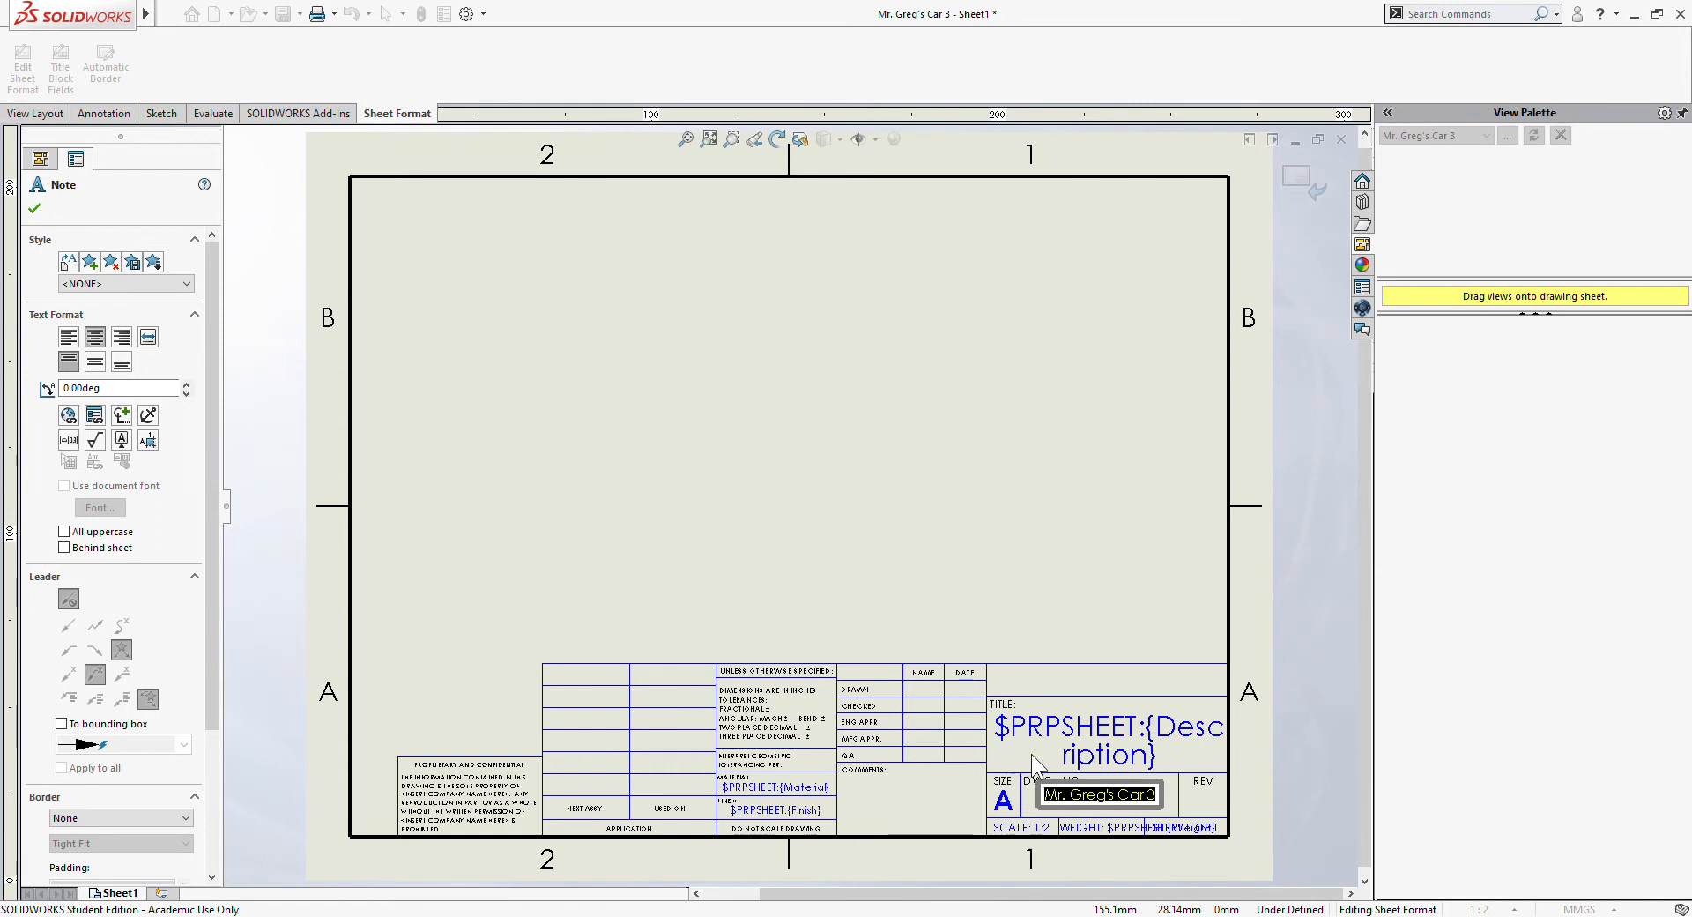
pyautogui.press('Delete')
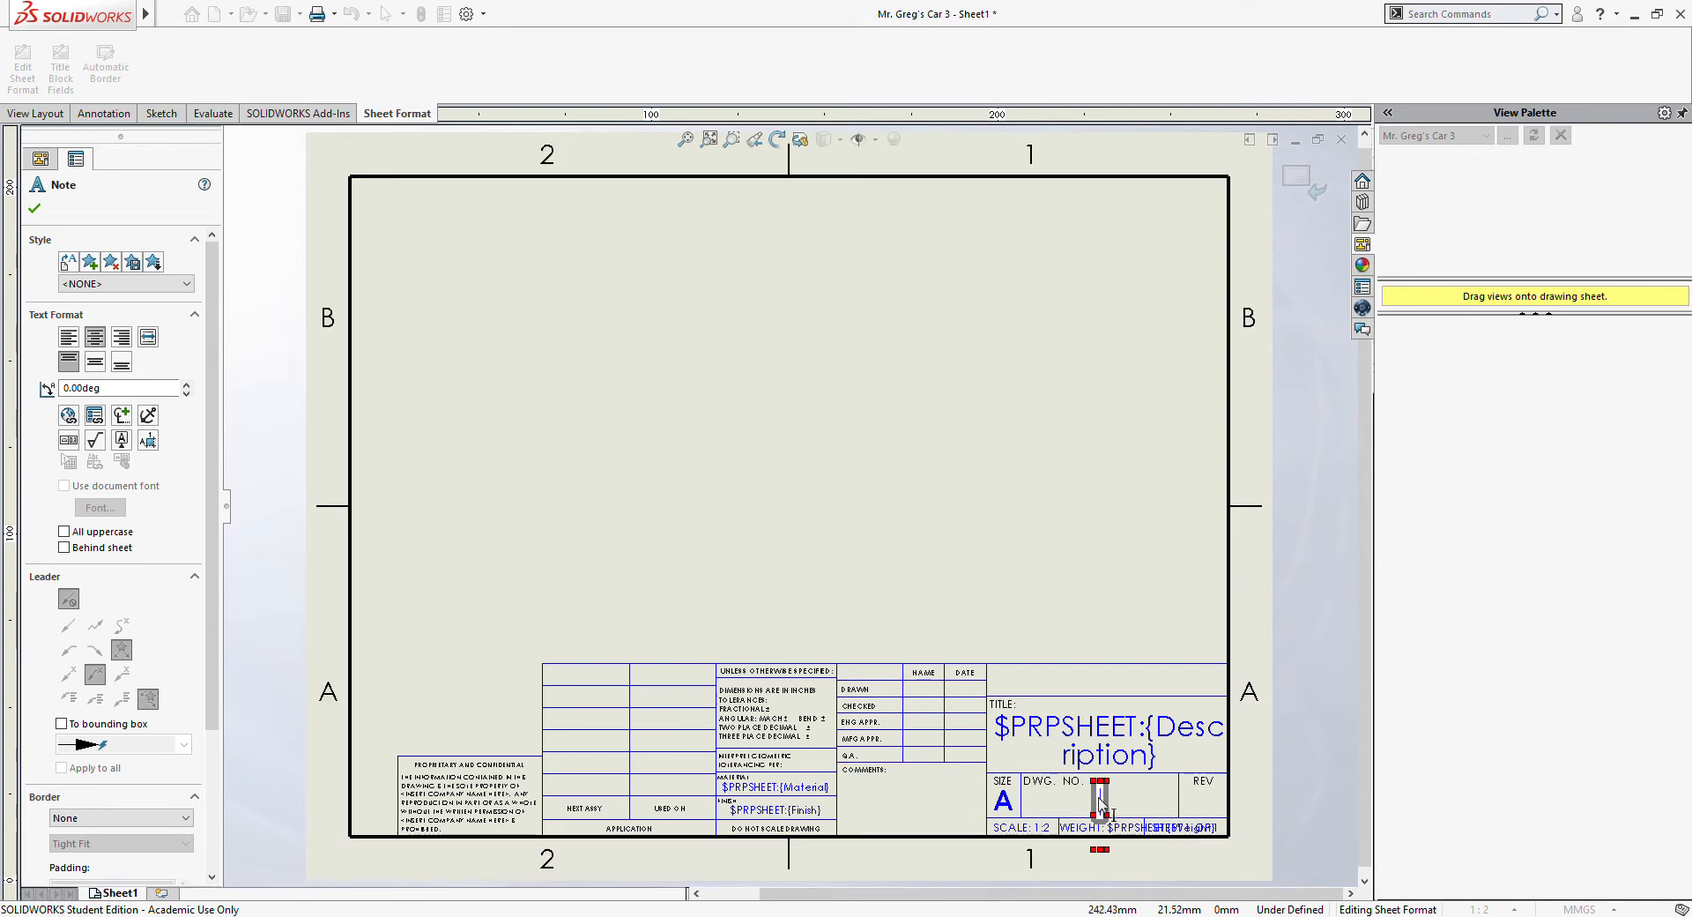
pyautogui.write("Mr. Greg's")
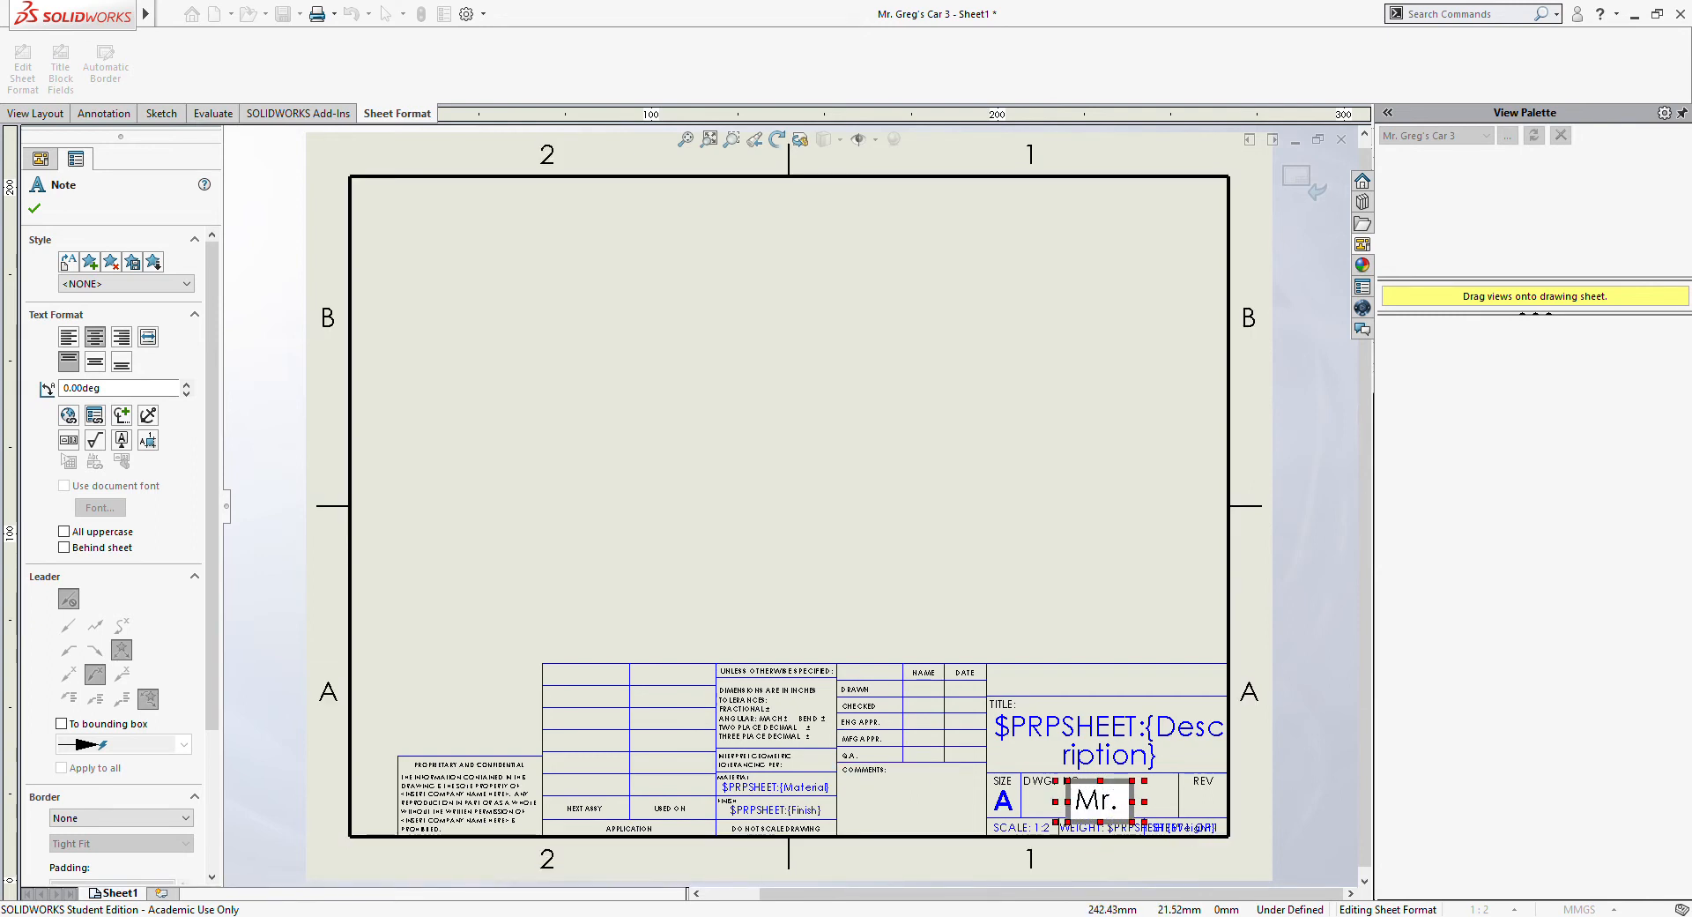
pyautogui.write(' Car')
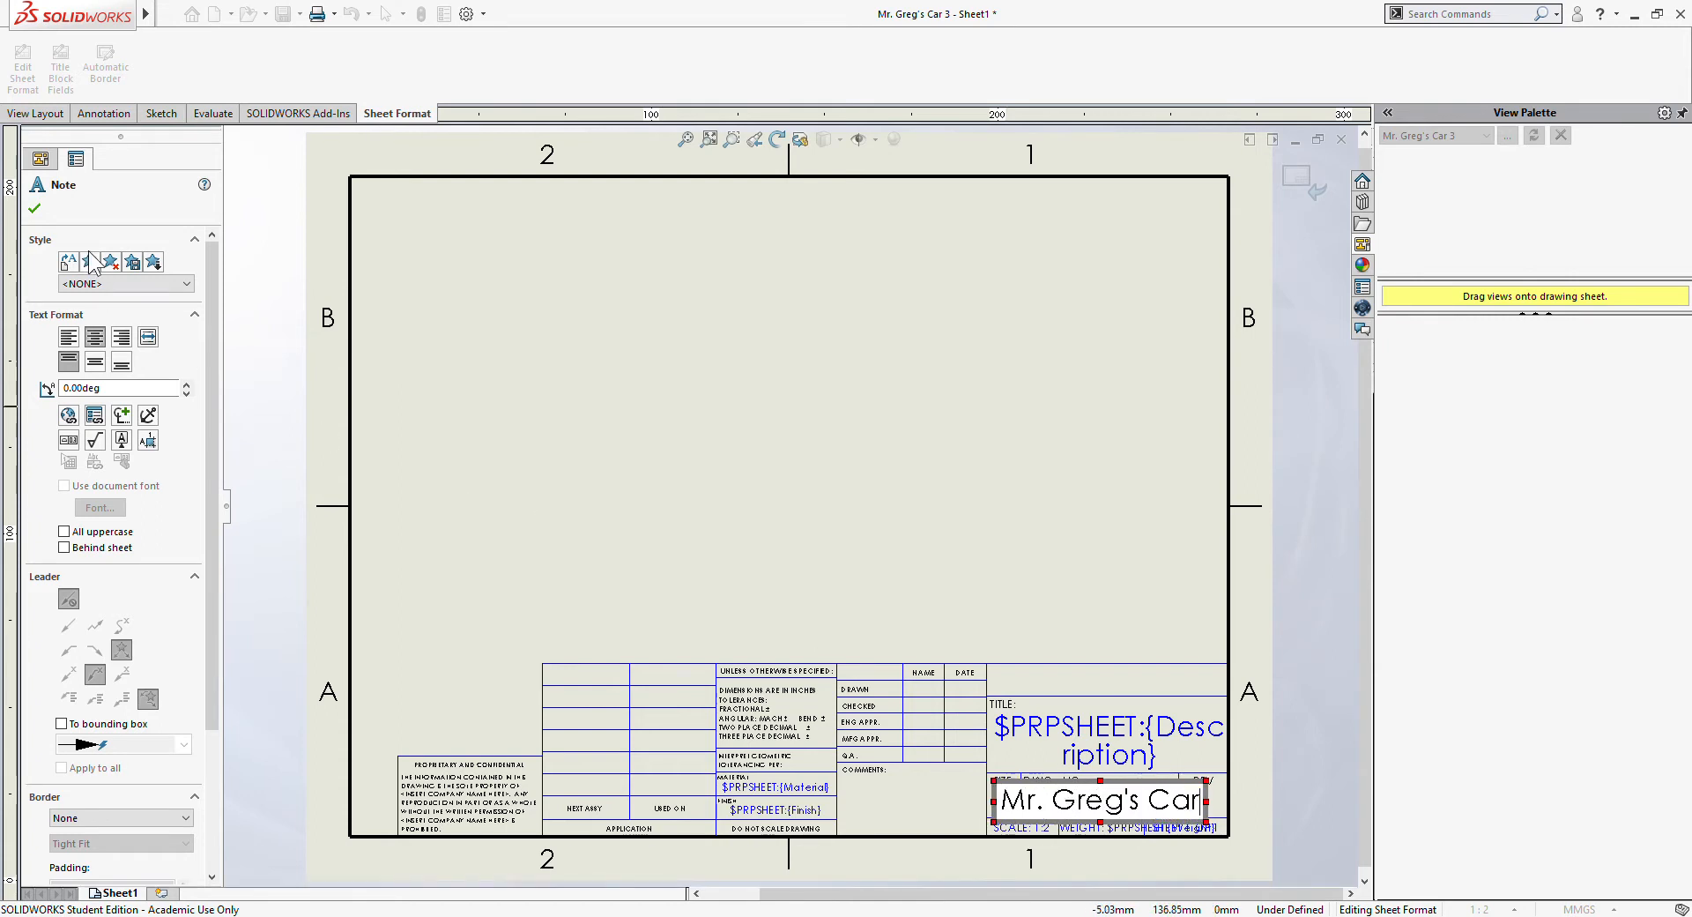
pyautogui.click(844, 770)
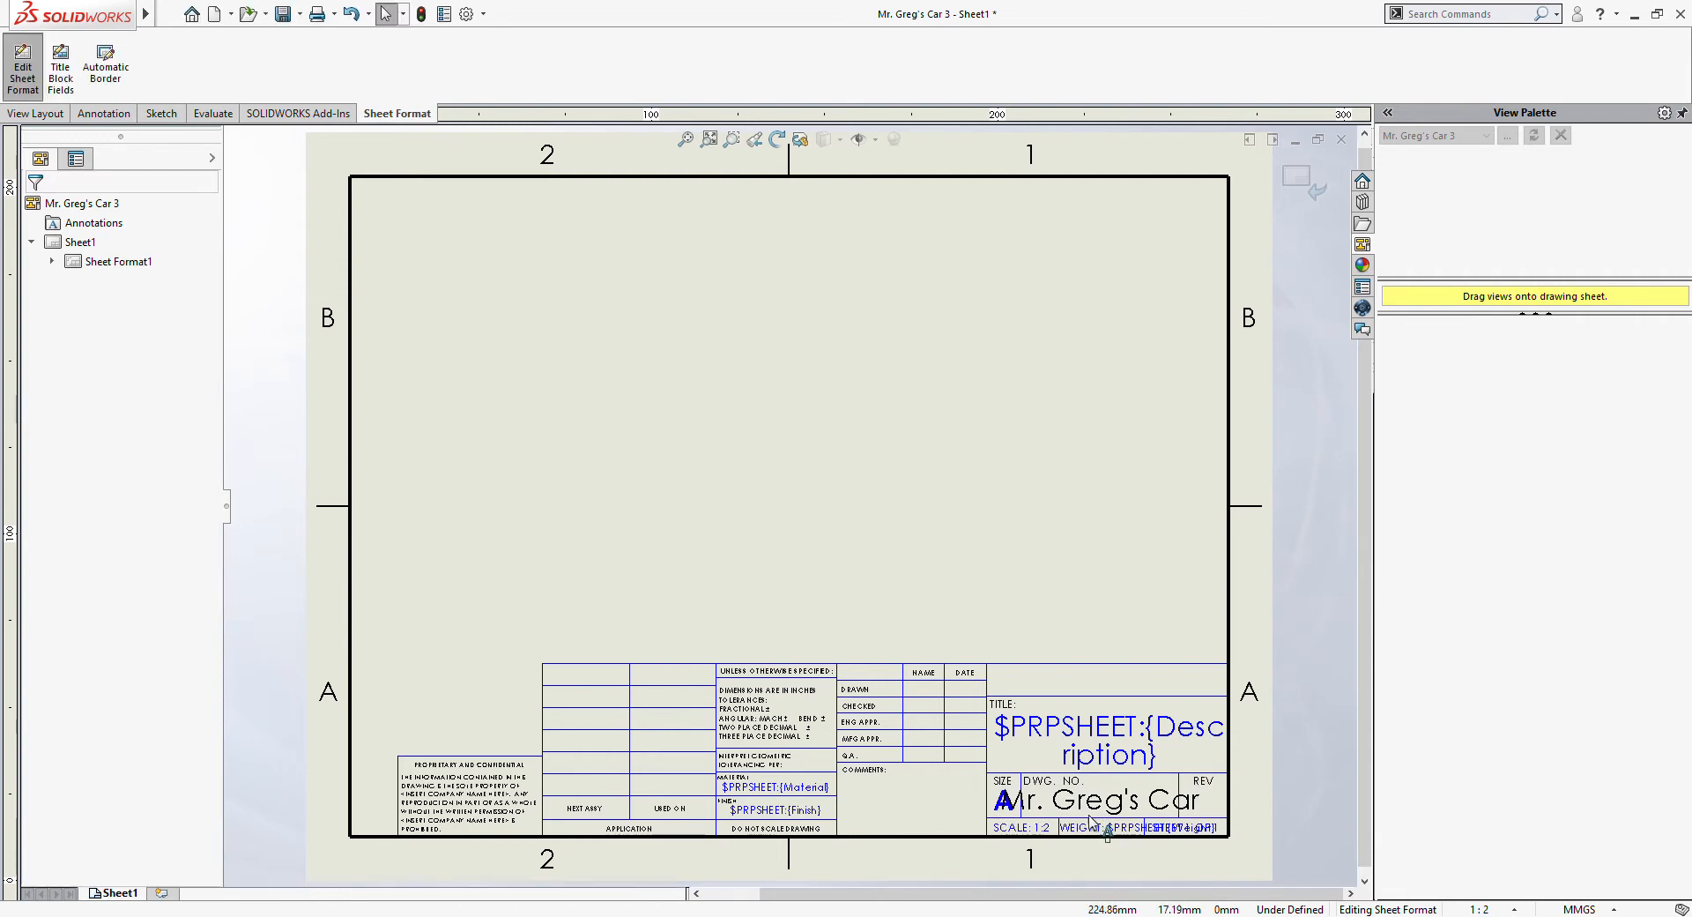
# - Reduce the font size of the drawing number text so it fits inside its title block cell
pyautogui.doubleClick(1000, 800)
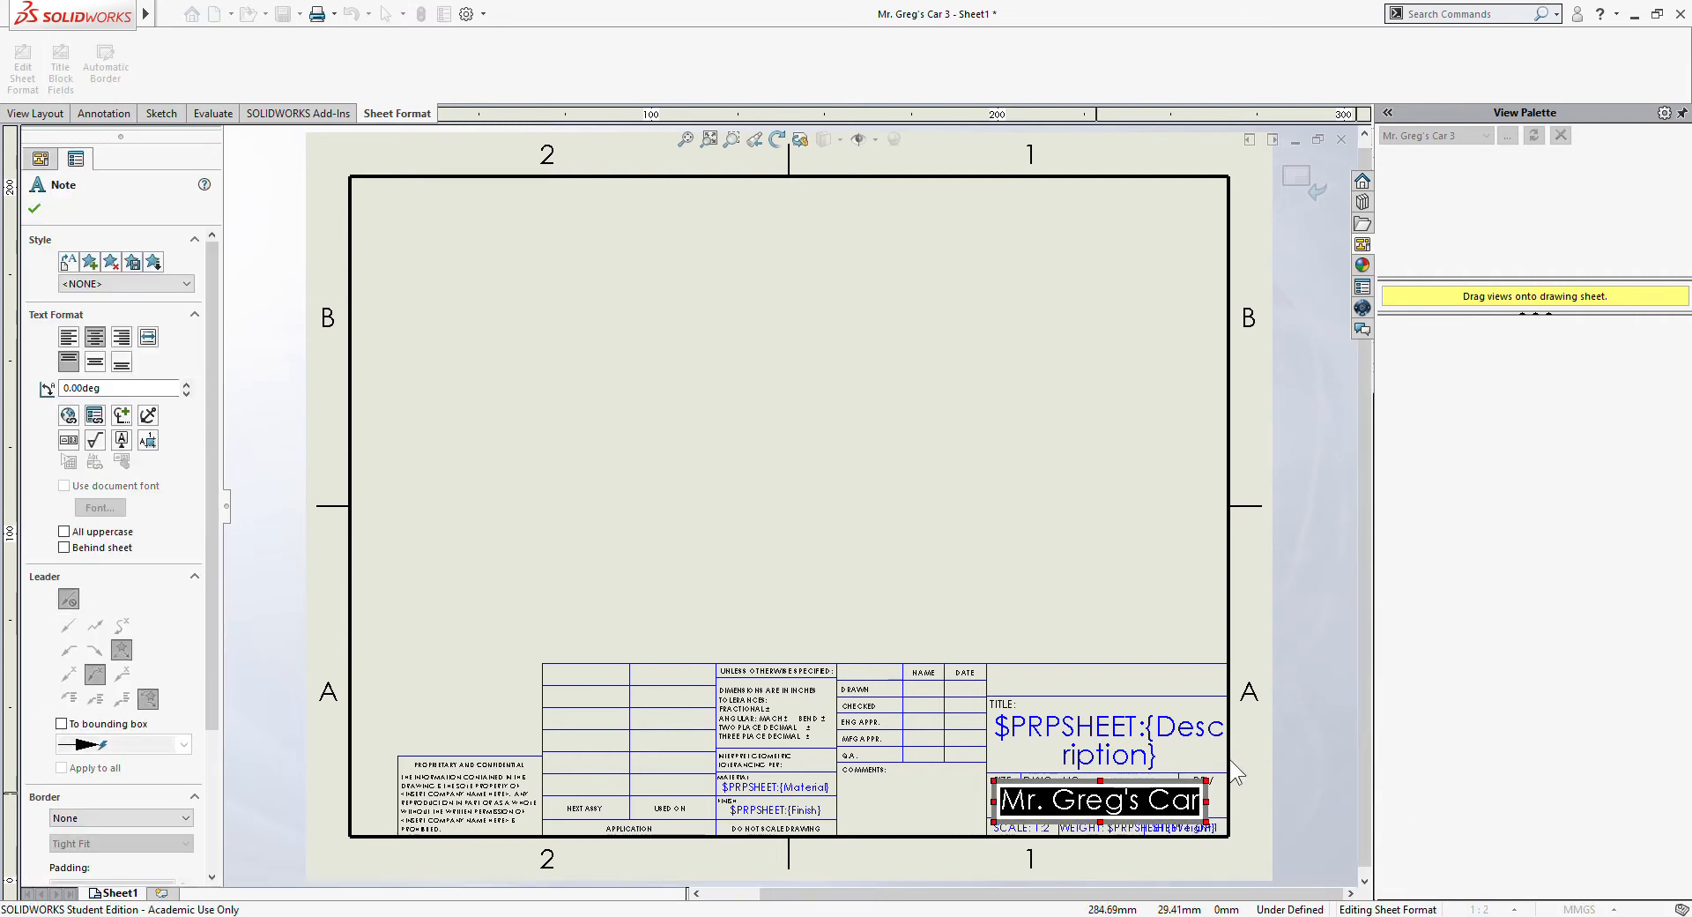
pyautogui.click(1194, 600)
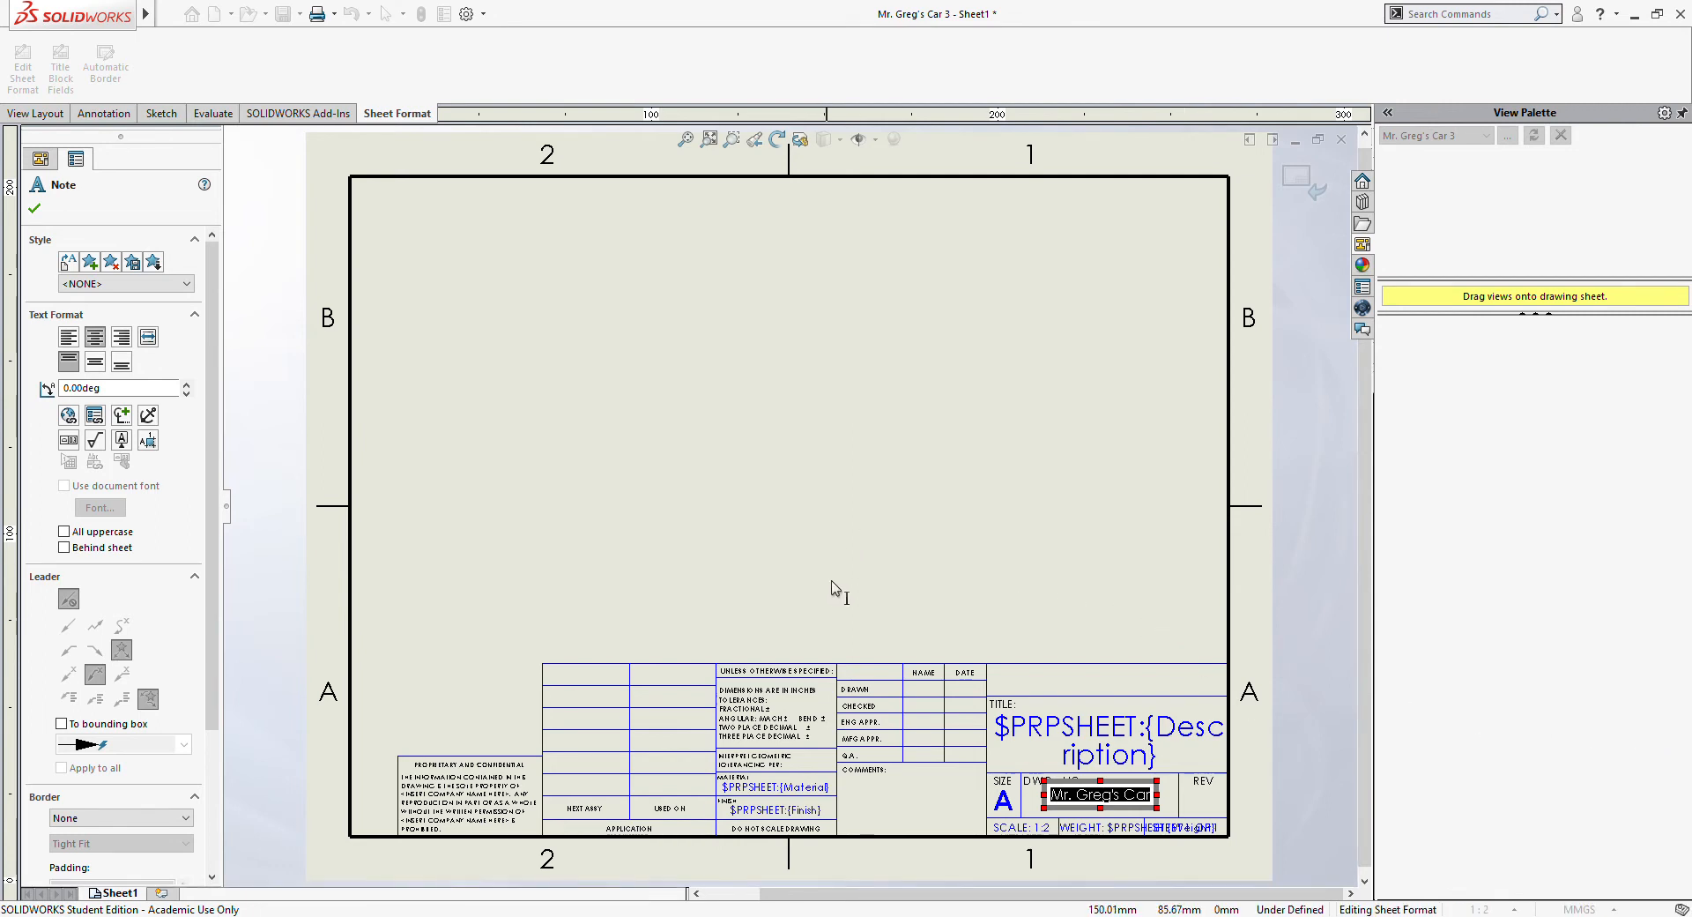
pyautogui.click(1083, 728)
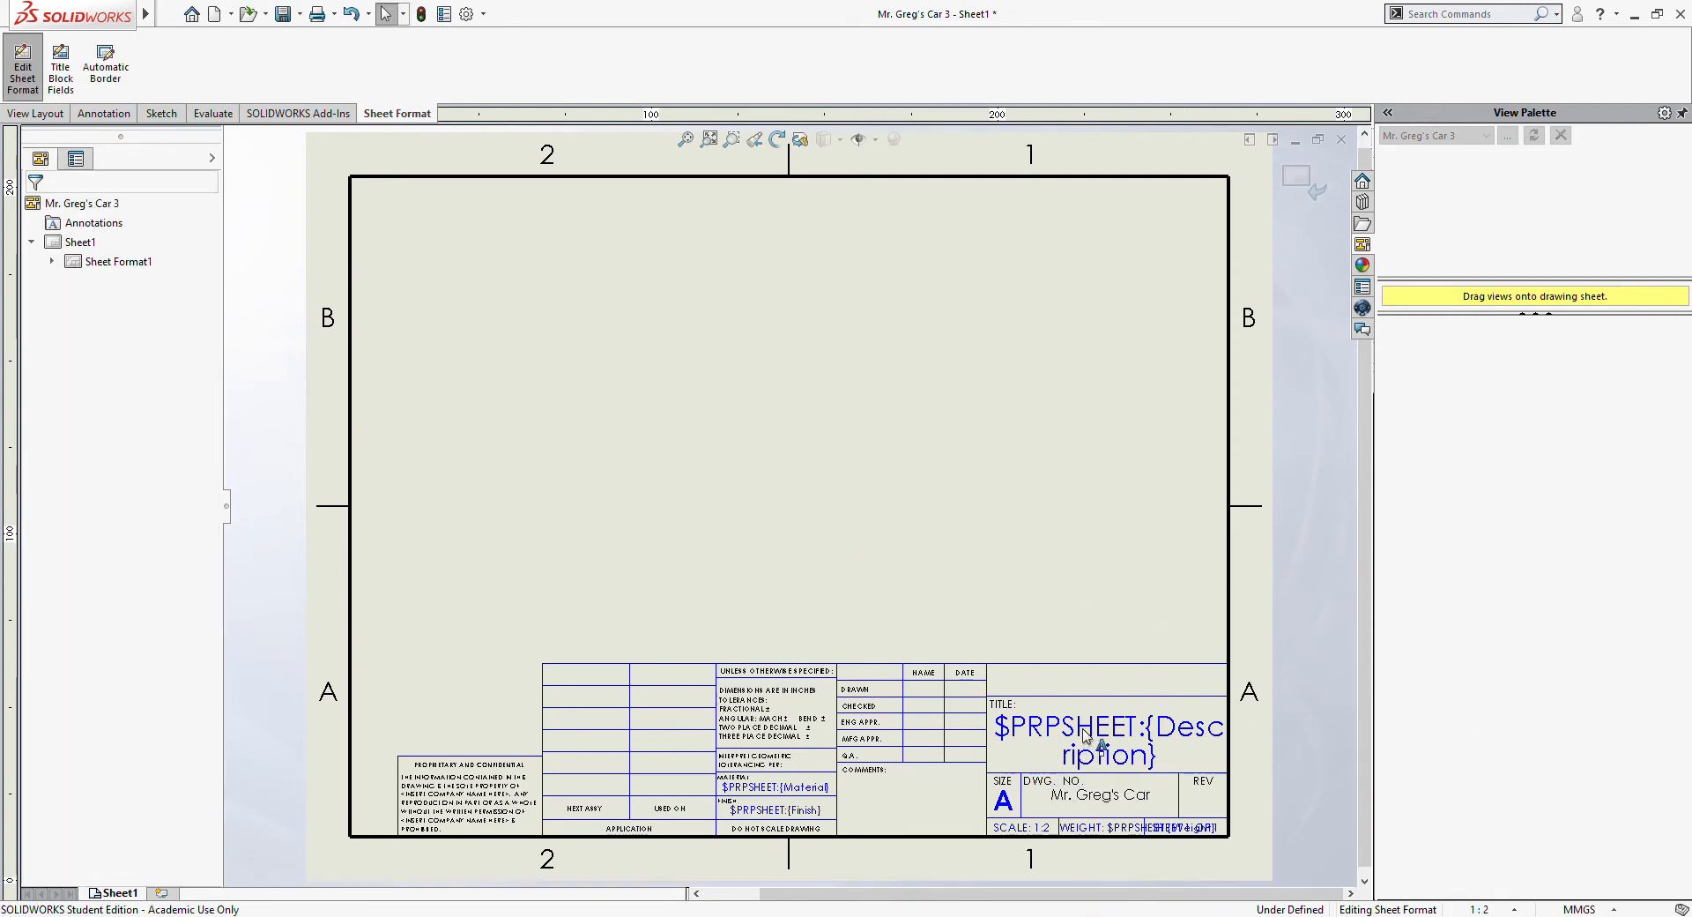
# - Replace the description placeholder in the title field with "My 3d car design" in a smaller font
pyautogui.click(1106, 751)
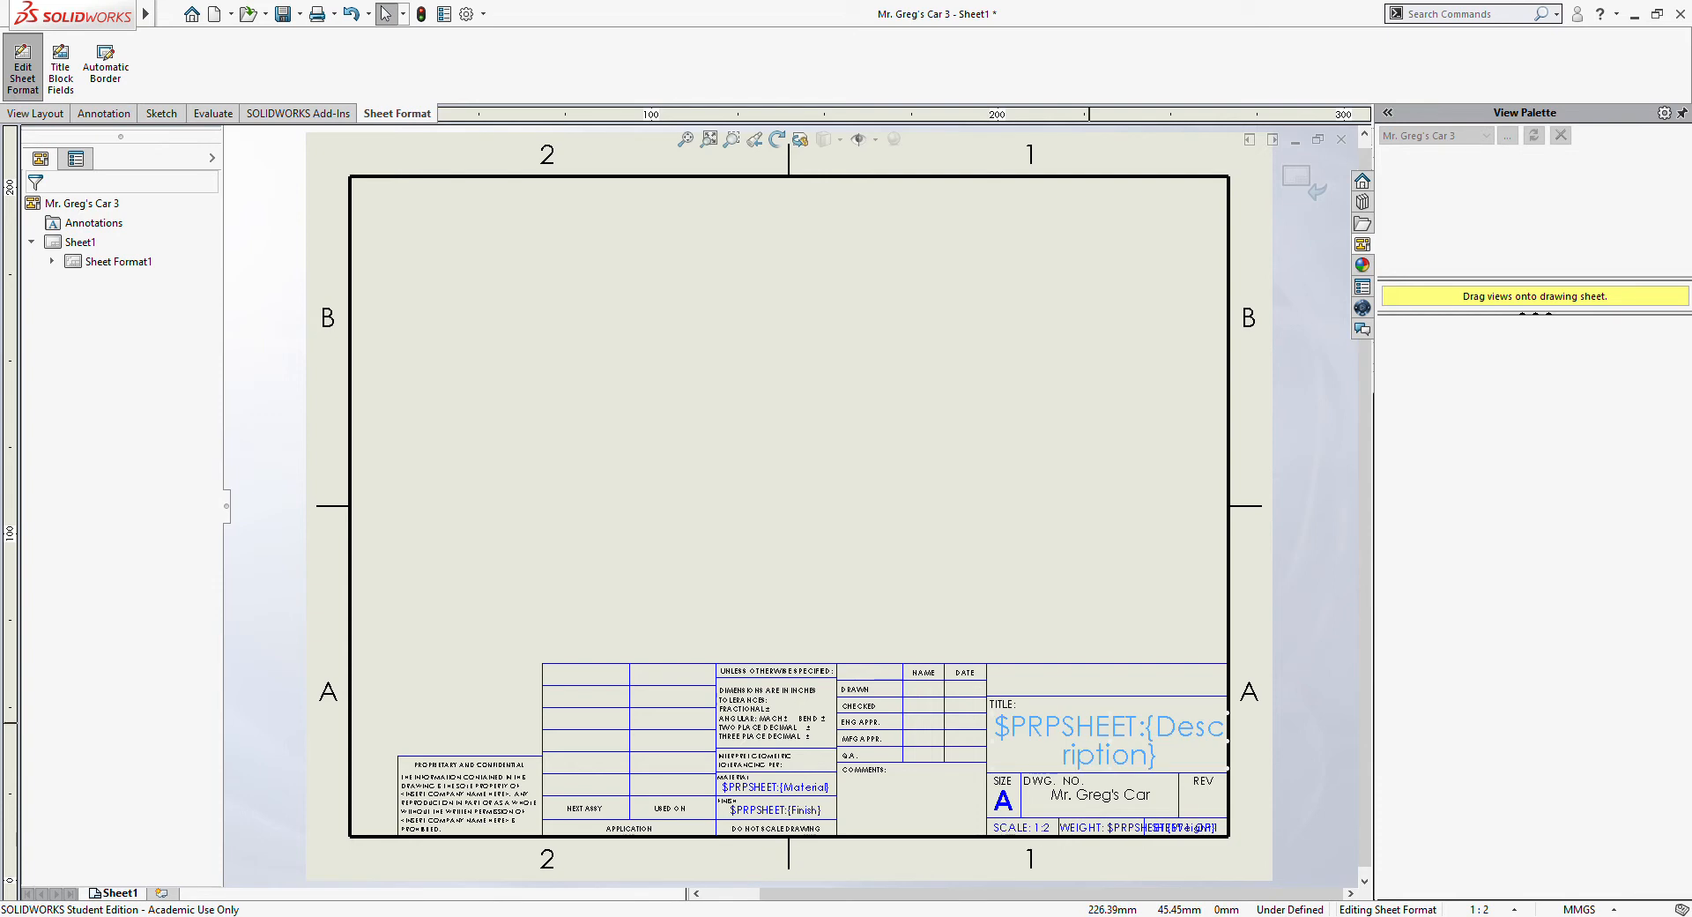
pyautogui.doubleClick(1093, 730)
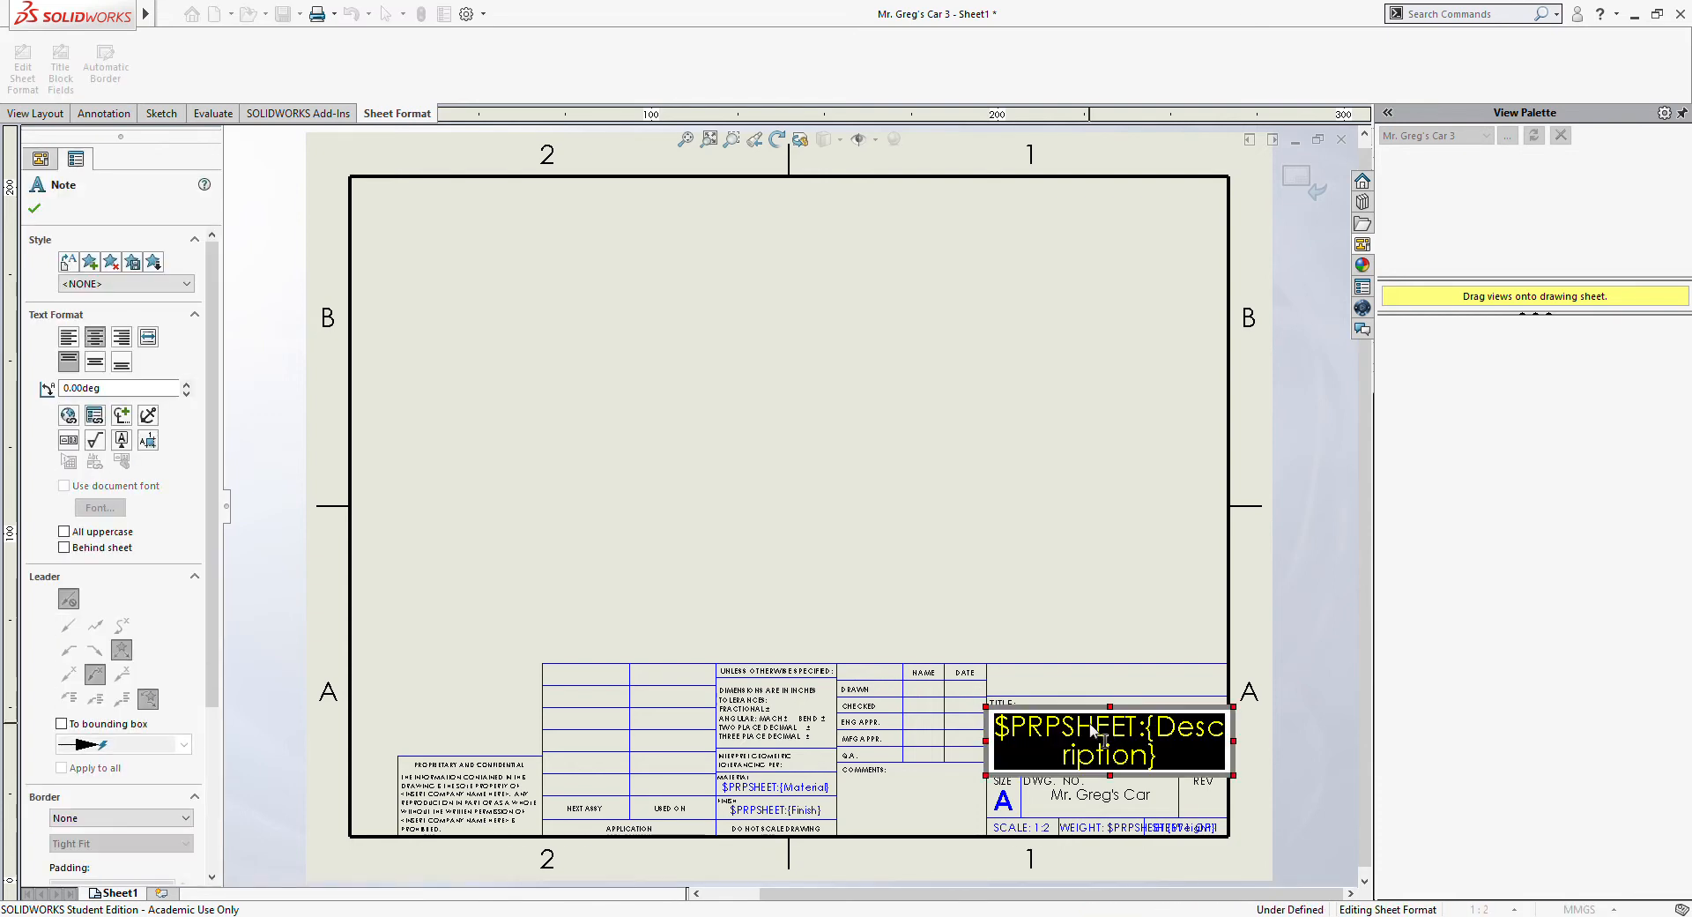
pyautogui.write('MY')
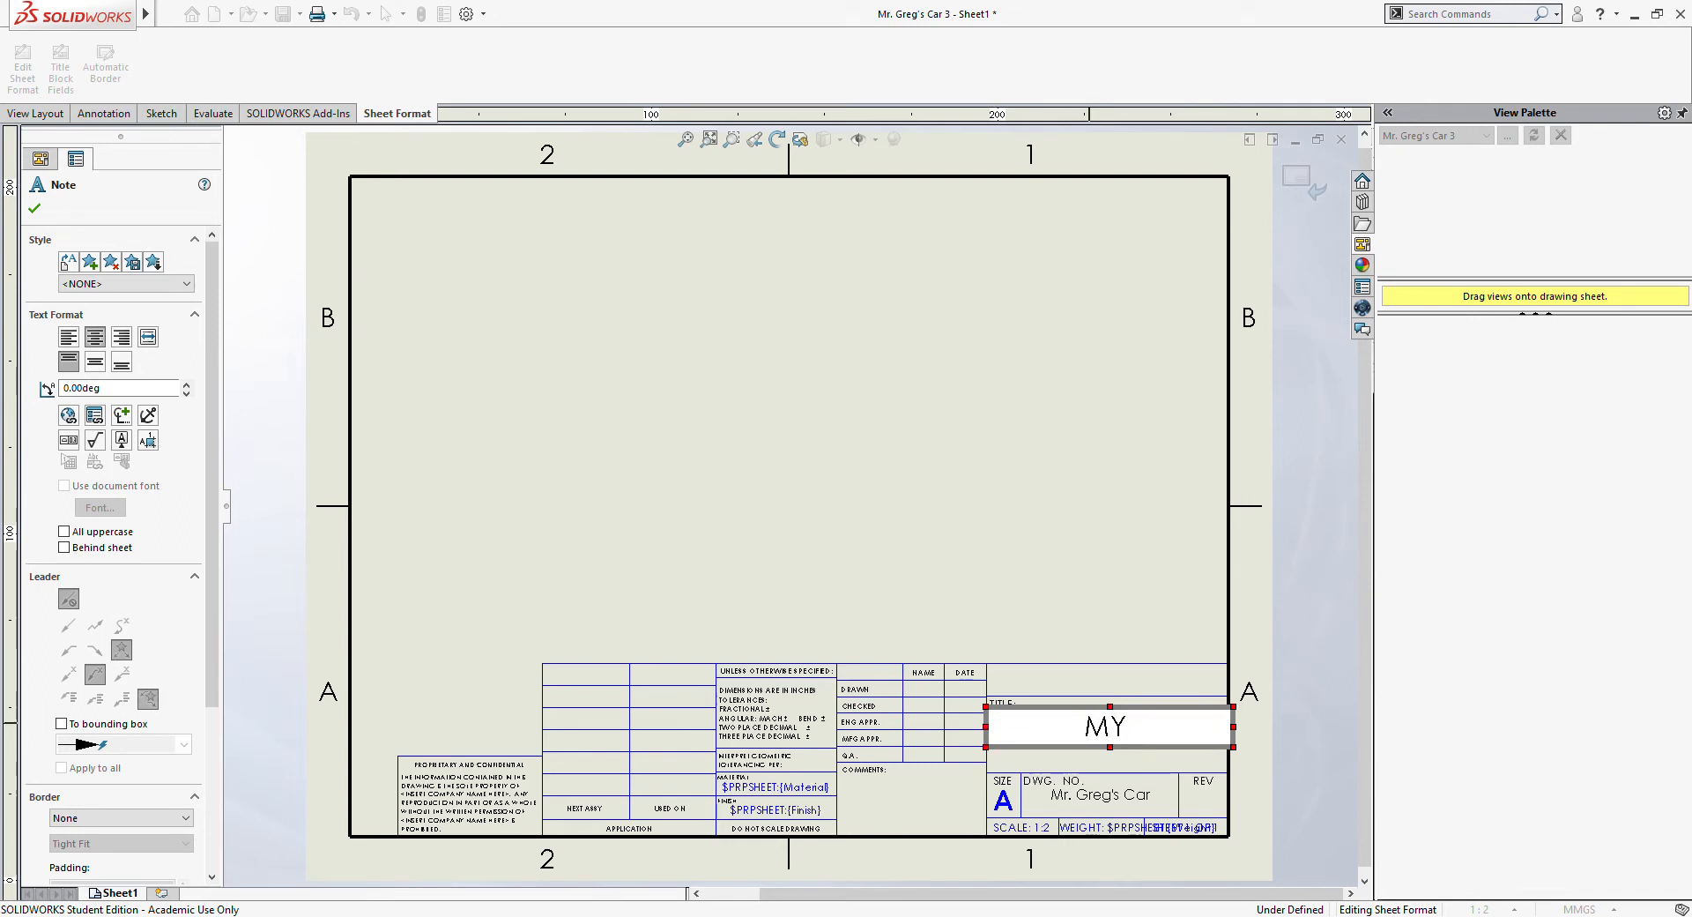
pyautogui.press('BackSpace')
pyautogui.press('BackSpace')
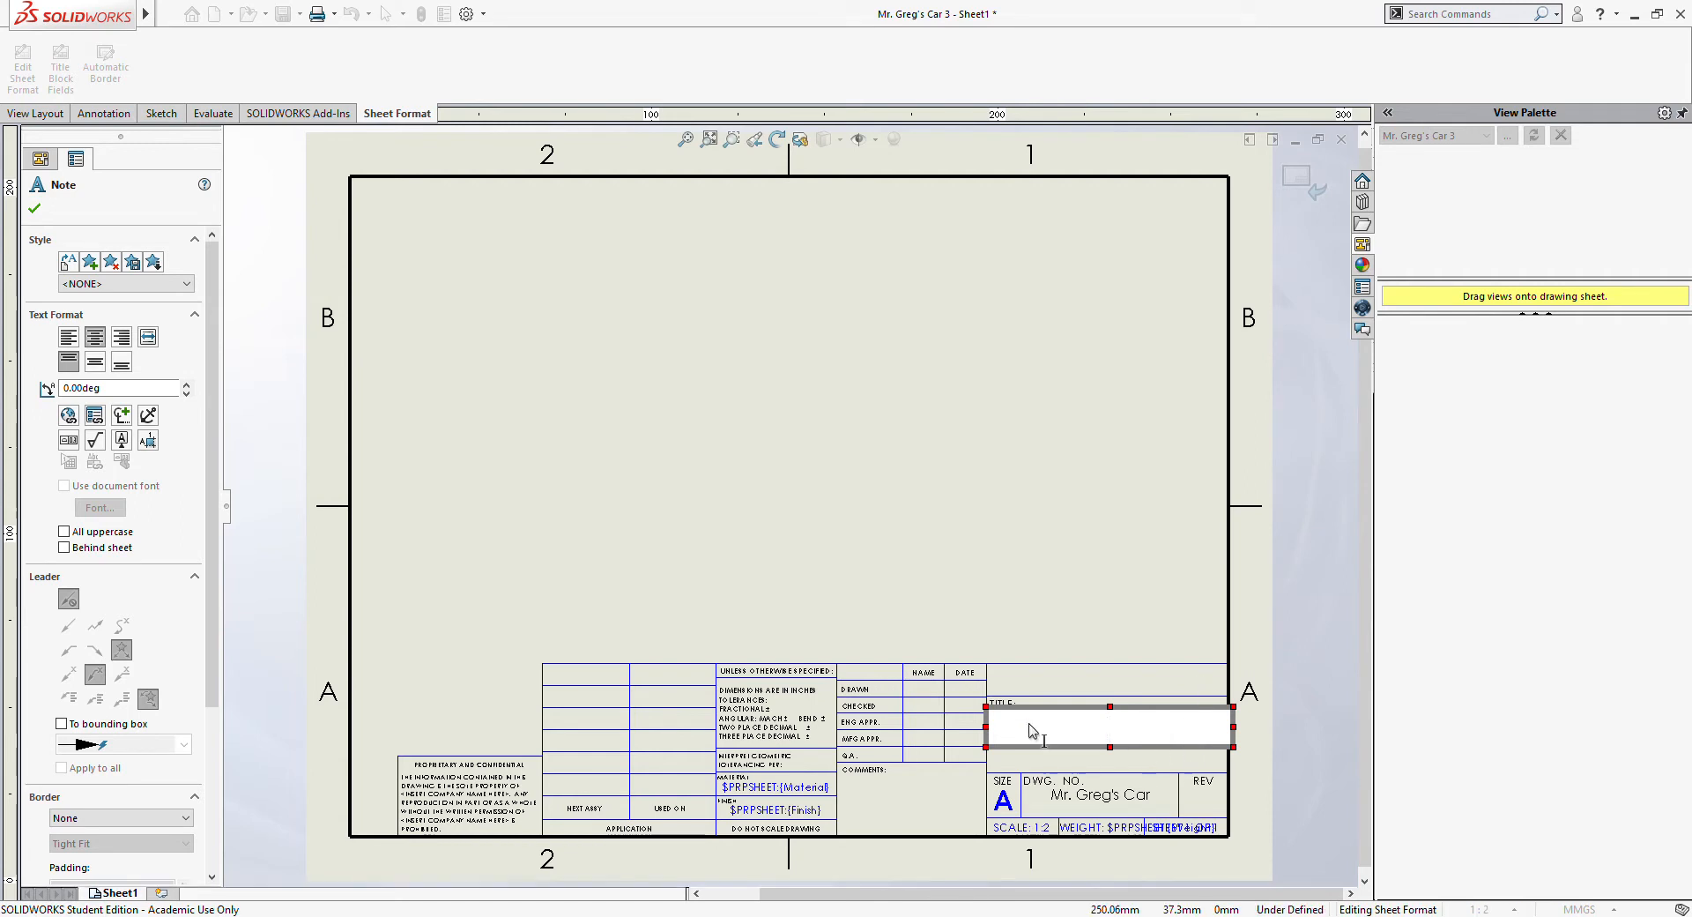
pyautogui.write('M')
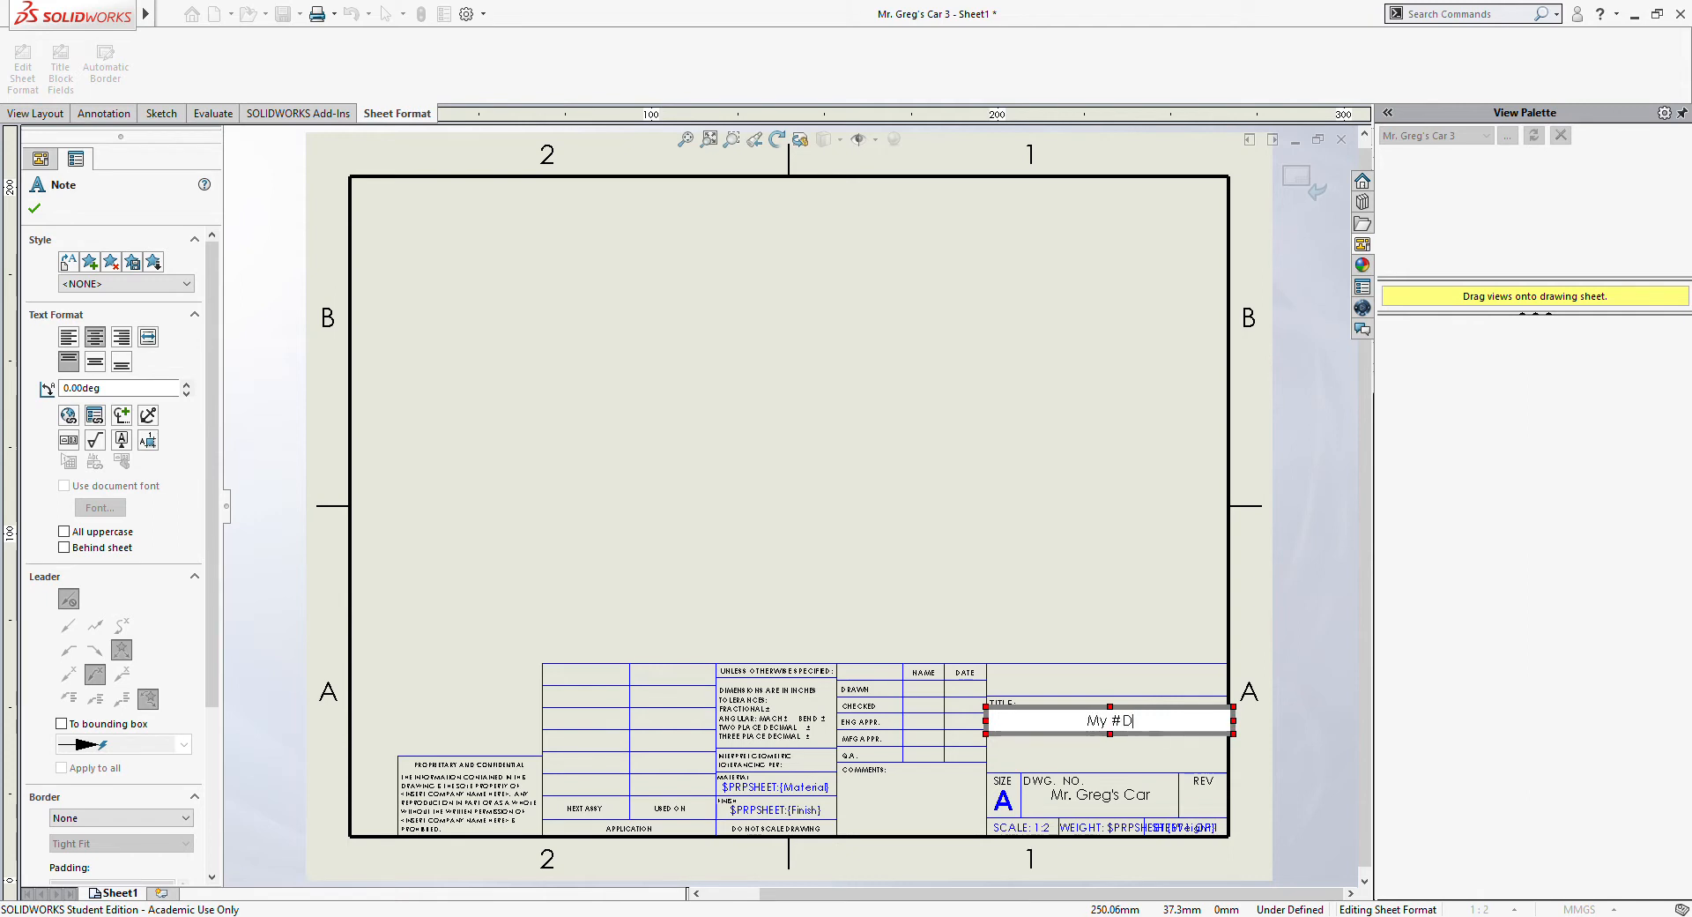
pyautogui.write('y 3d car design')
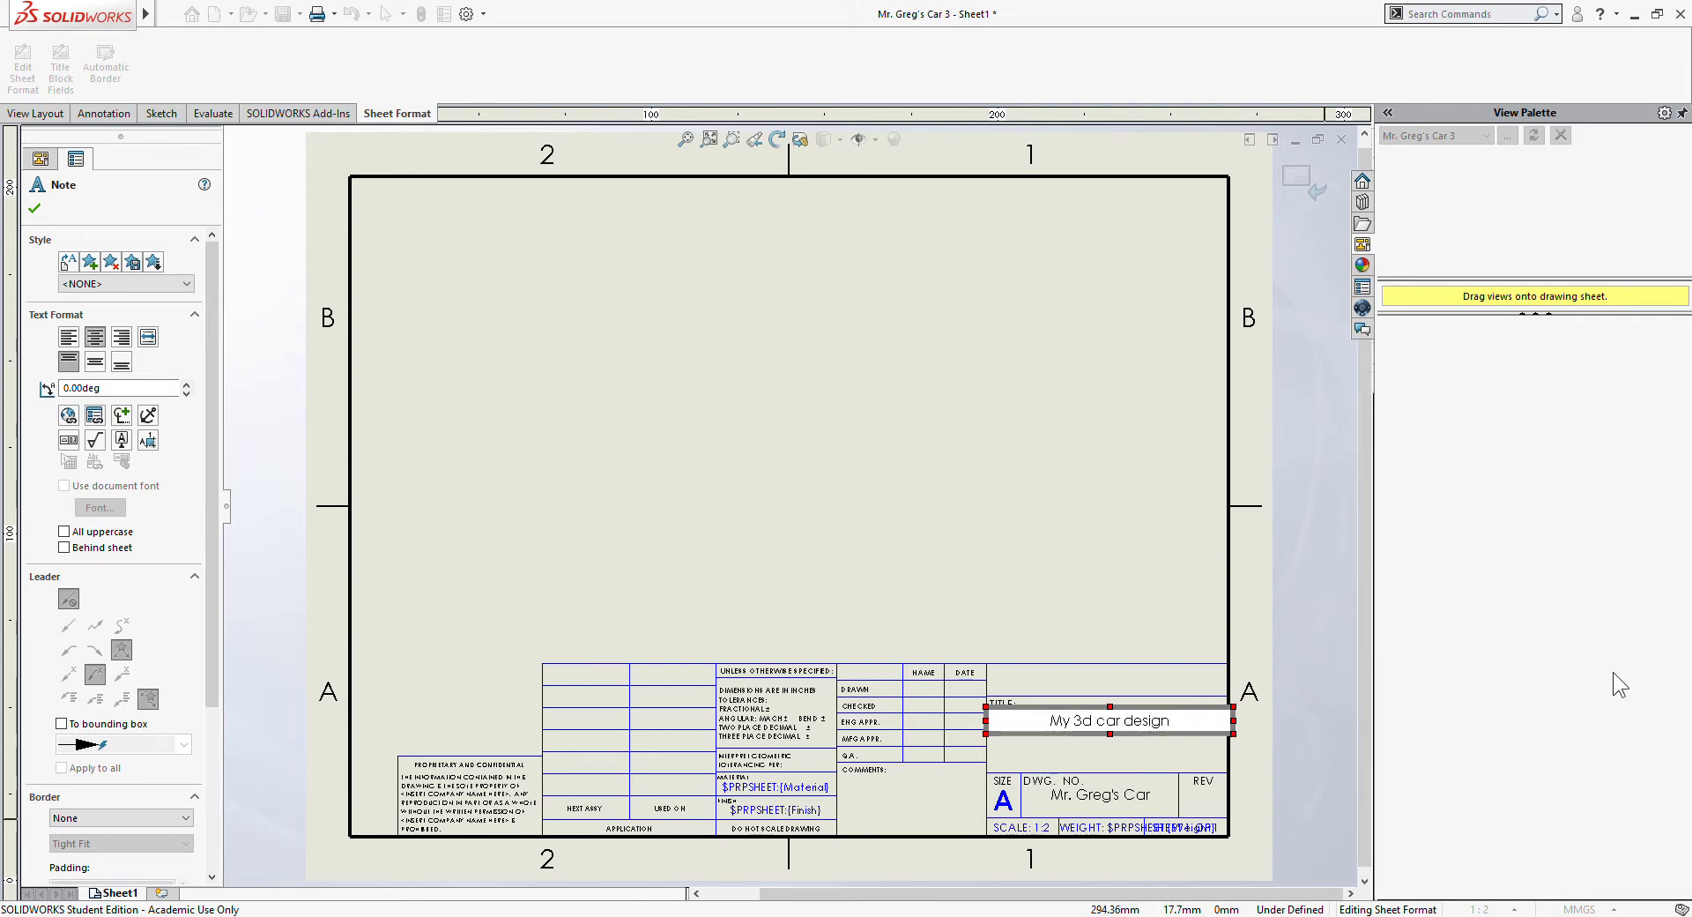
pyautogui.click(1022, 551)
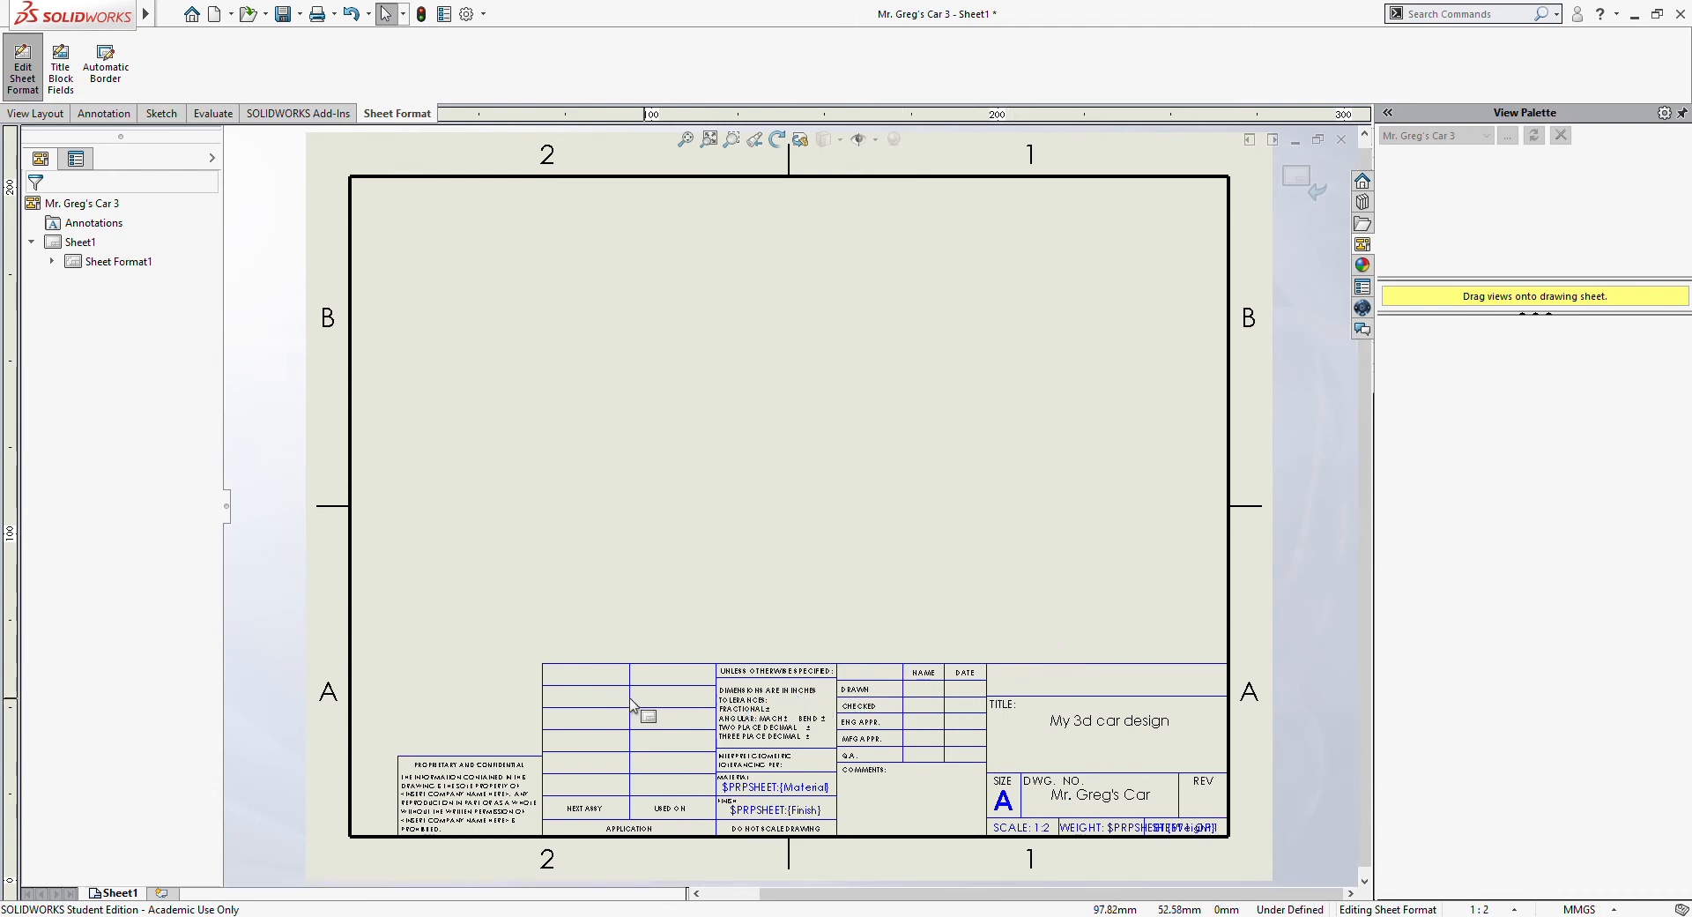
# - Delete the application table's outer vertical line, its inner vertical divider and its NEXT ASSY, USED ON and APPLICATION labels
pyautogui.click(543, 685)
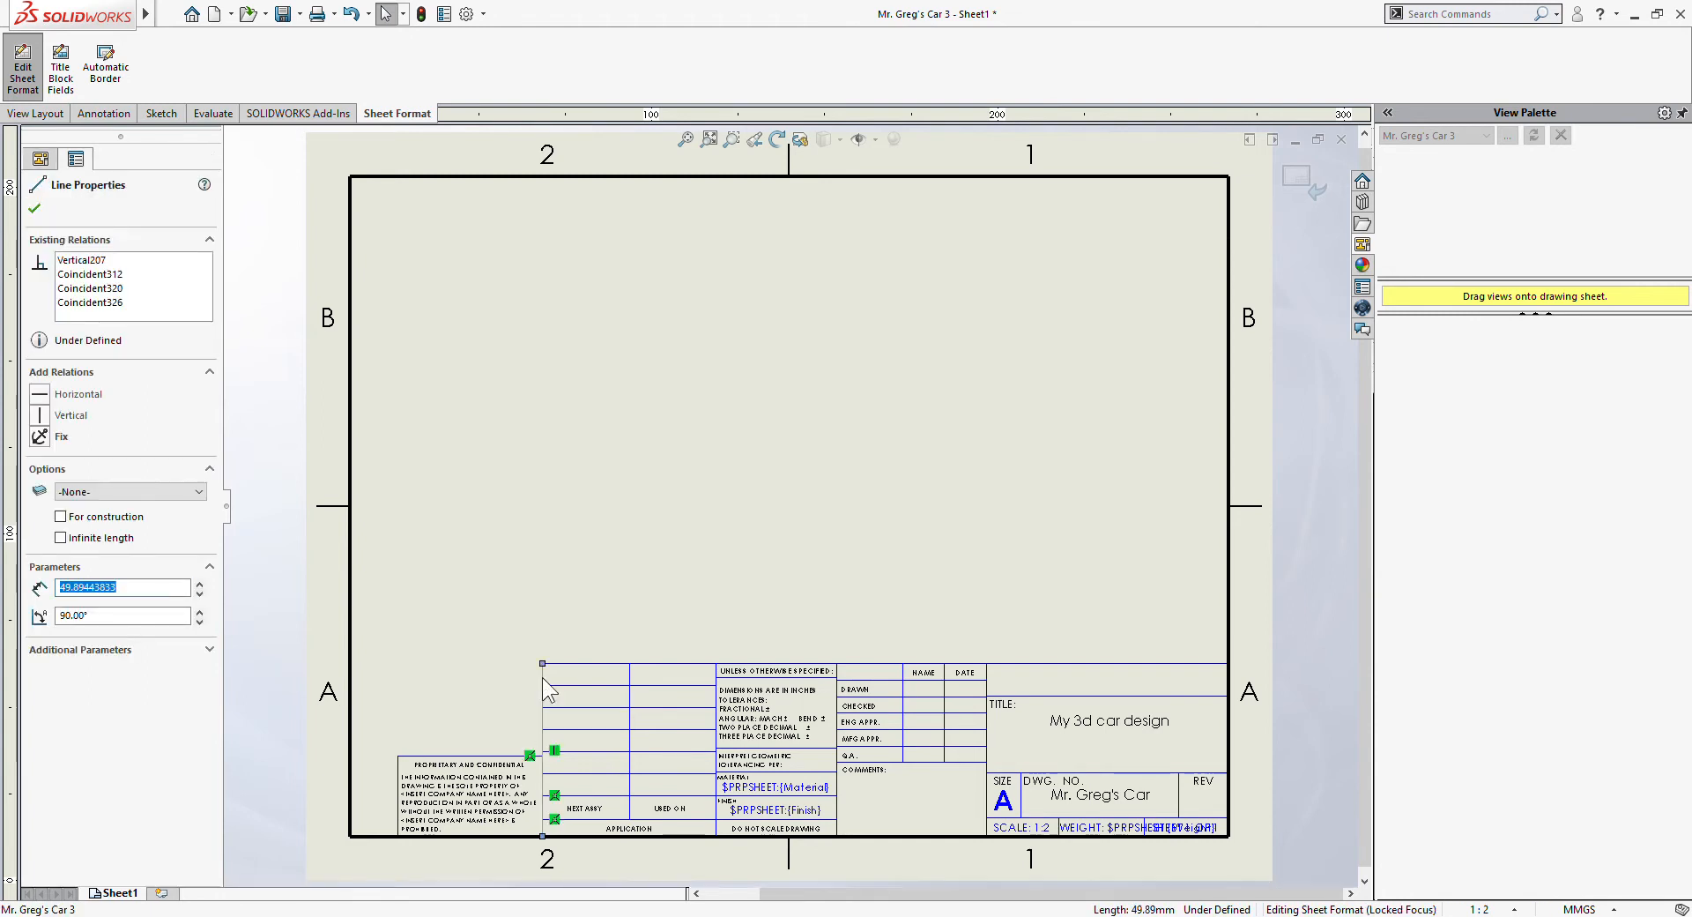
pyautogui.click(581, 425)
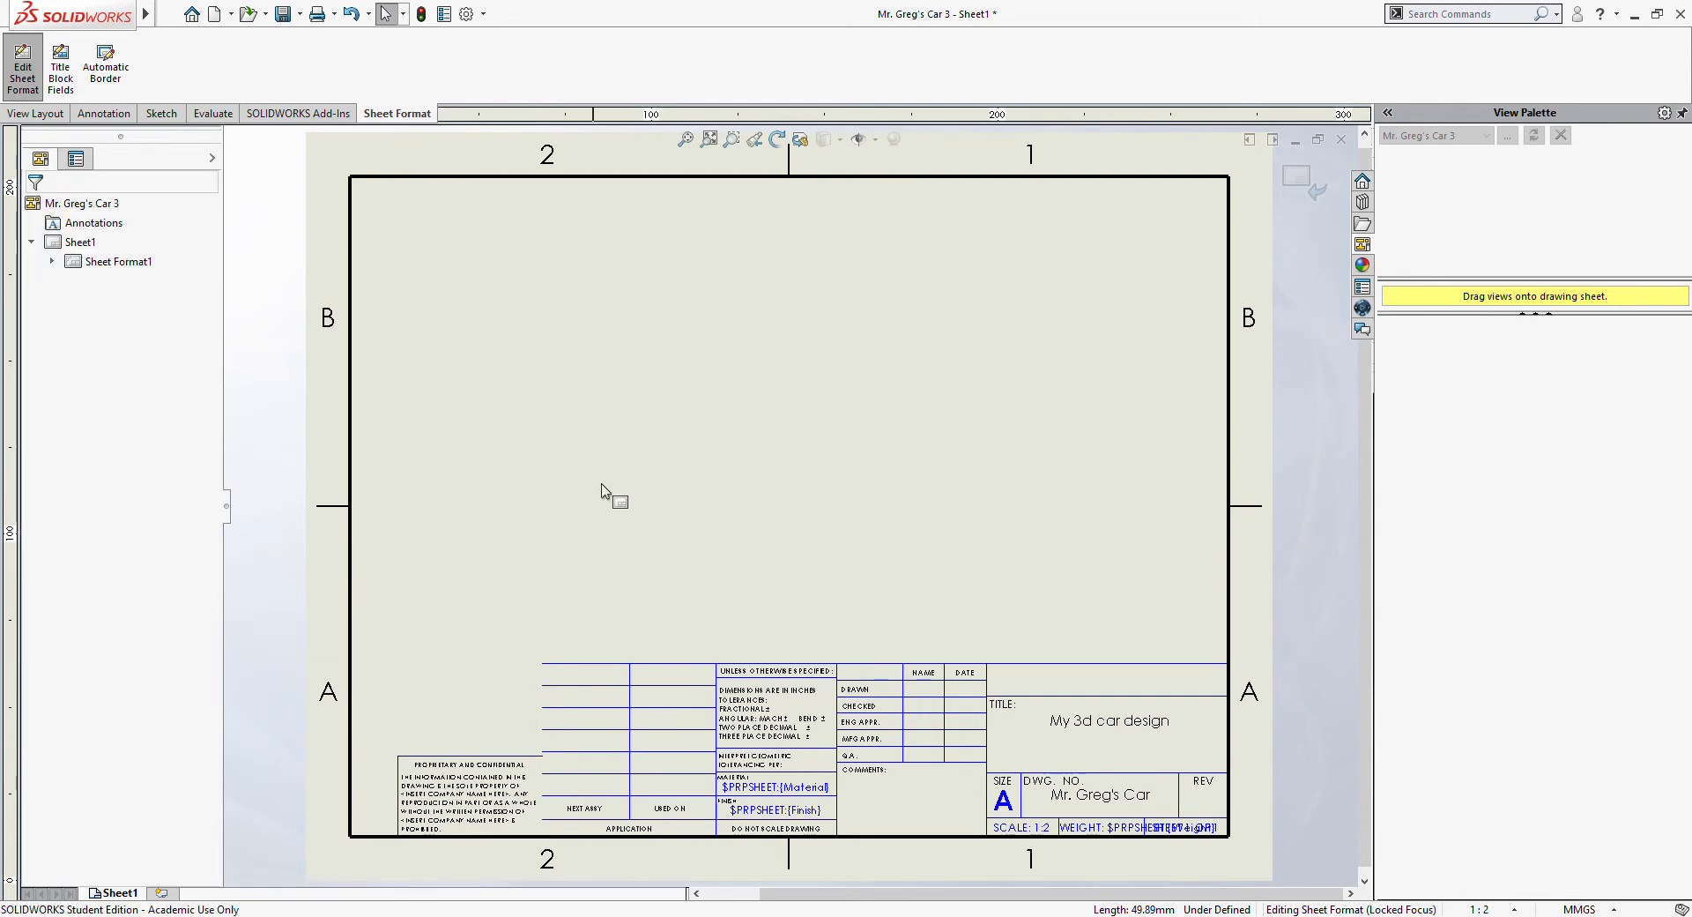
pyautogui.moveTo(545, 618); pyautogui.dragTo(716, 832)
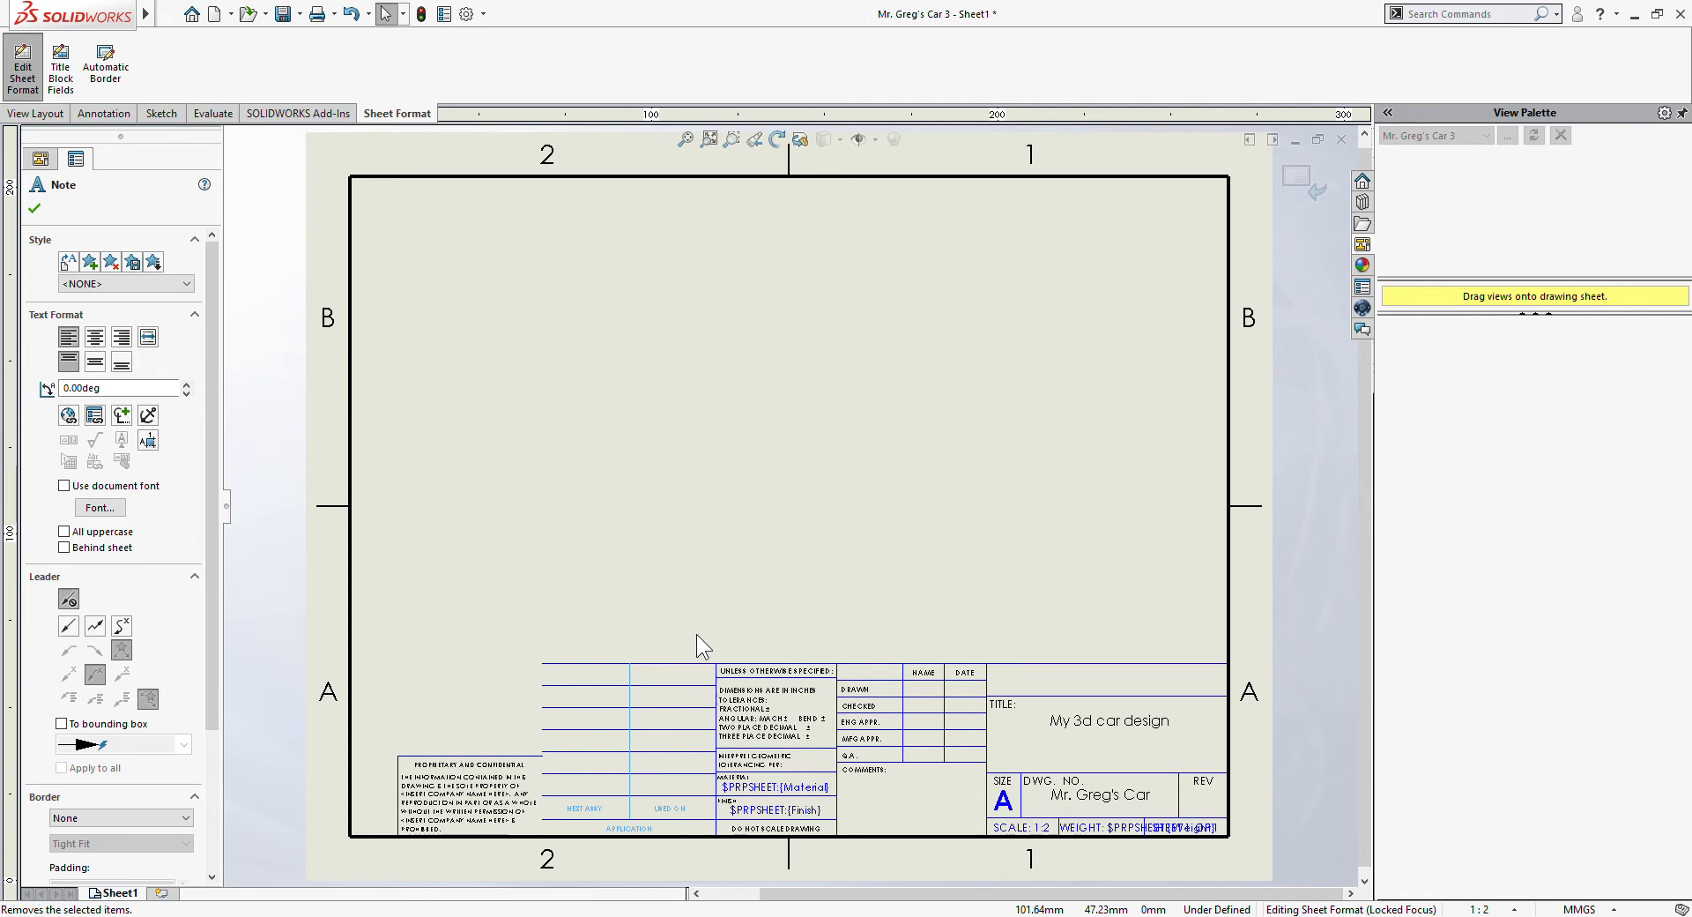
pyautogui.press('Delete')
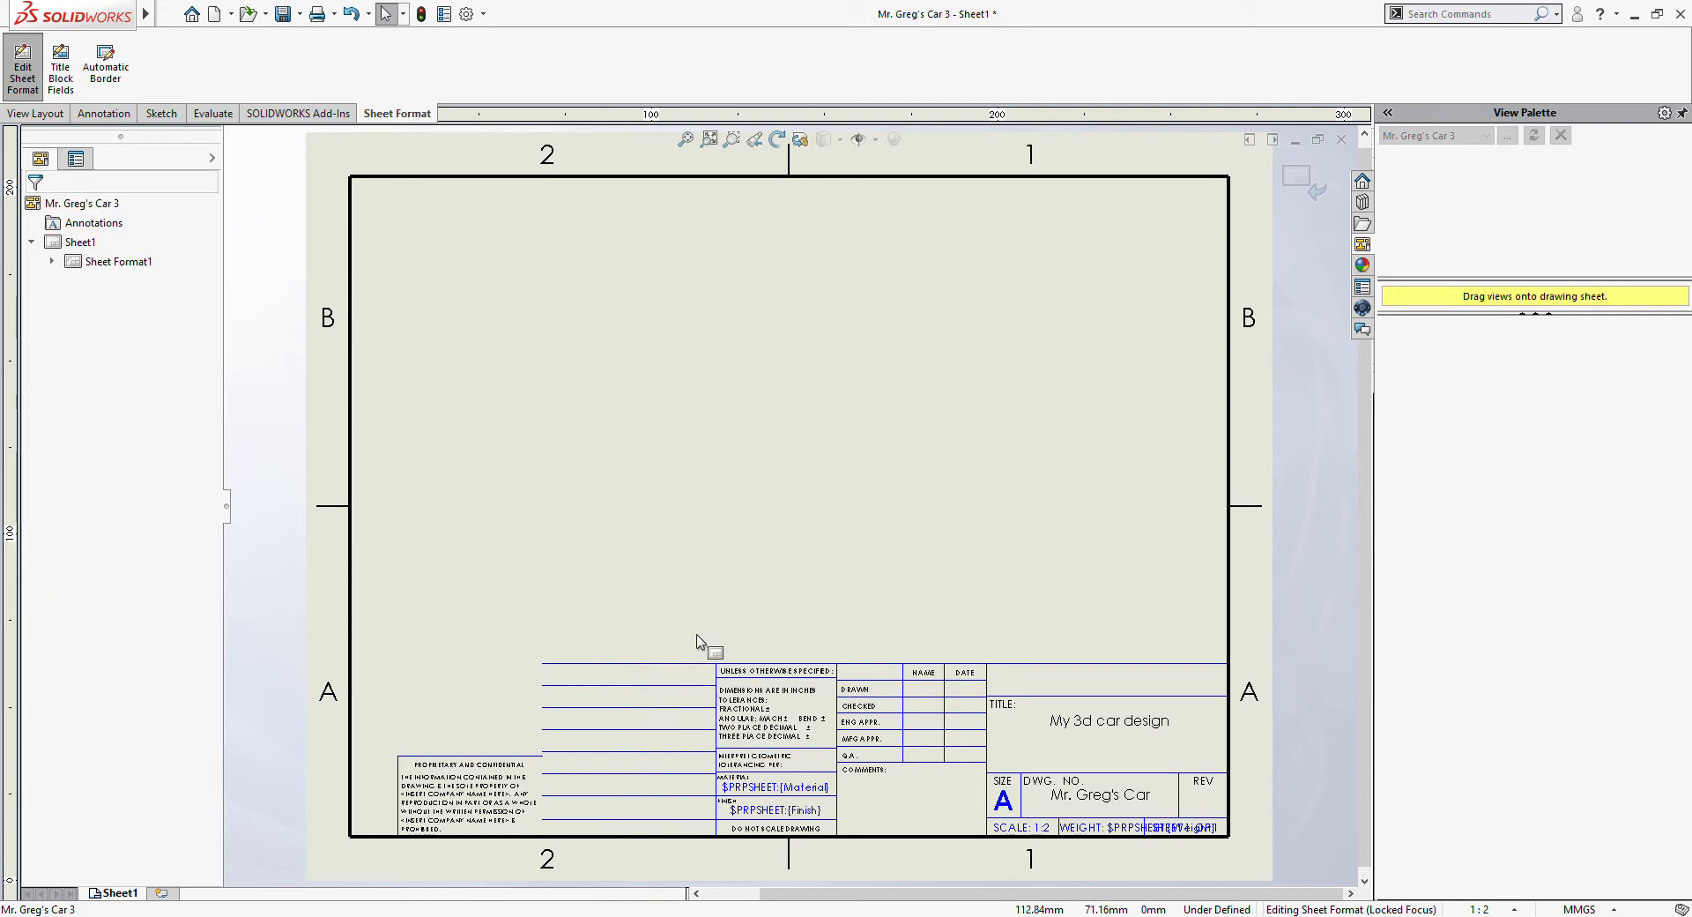
# - Delete the title block's top border line and the horizontal line just below it in the application table
pyautogui.click(584, 663)
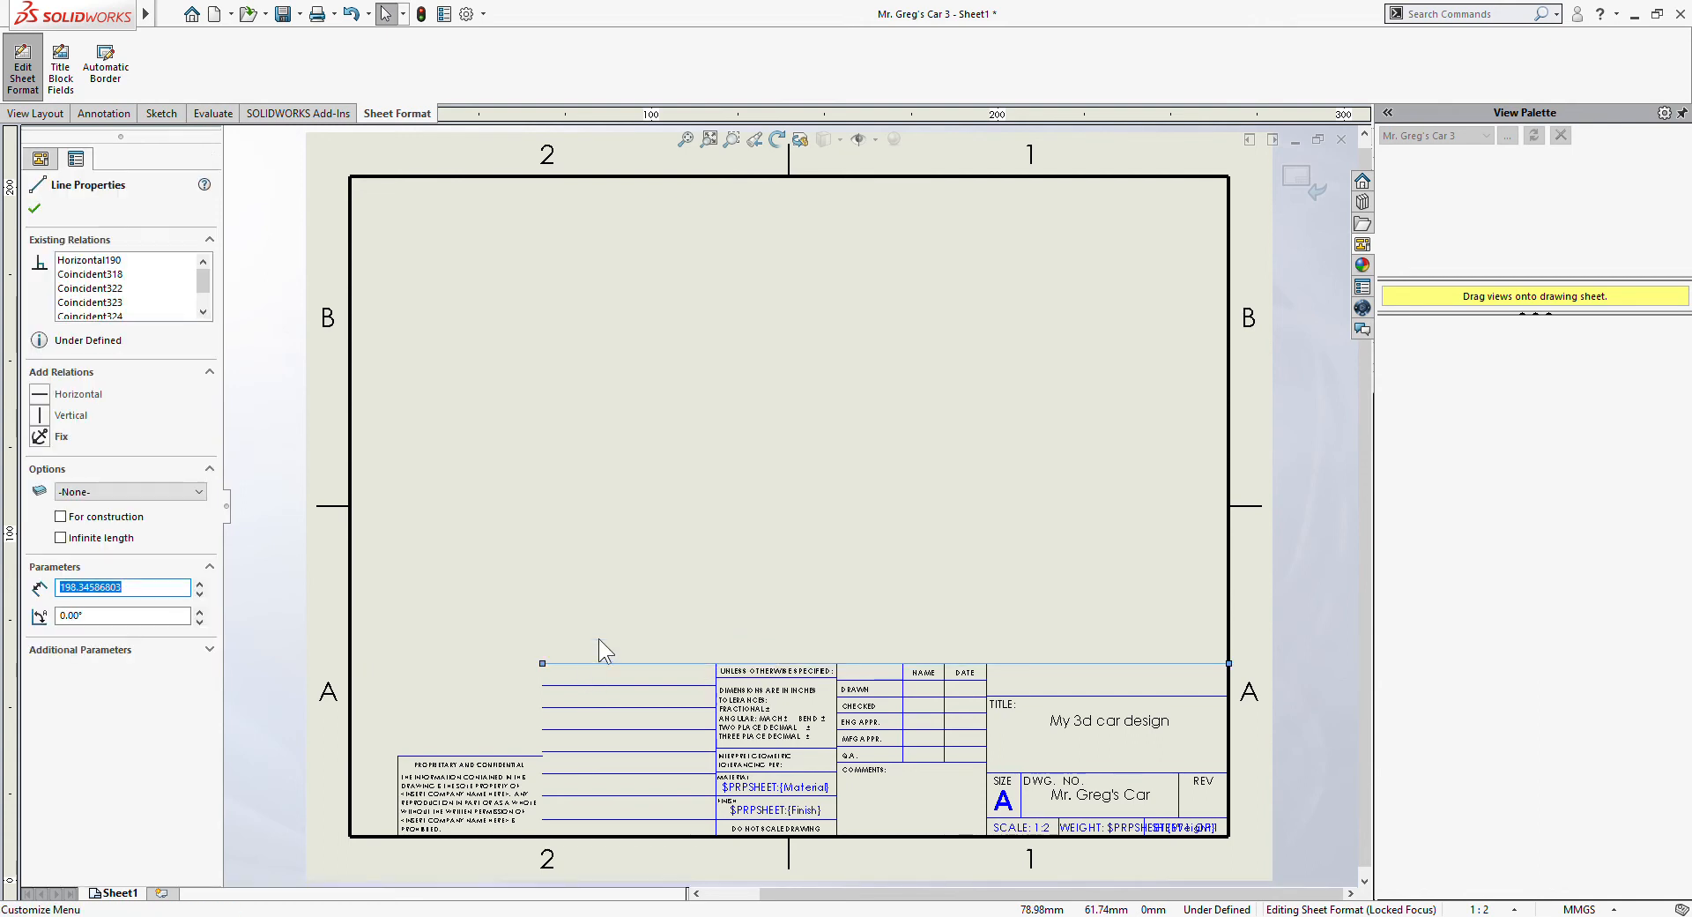
pyautogui.press('Delete')
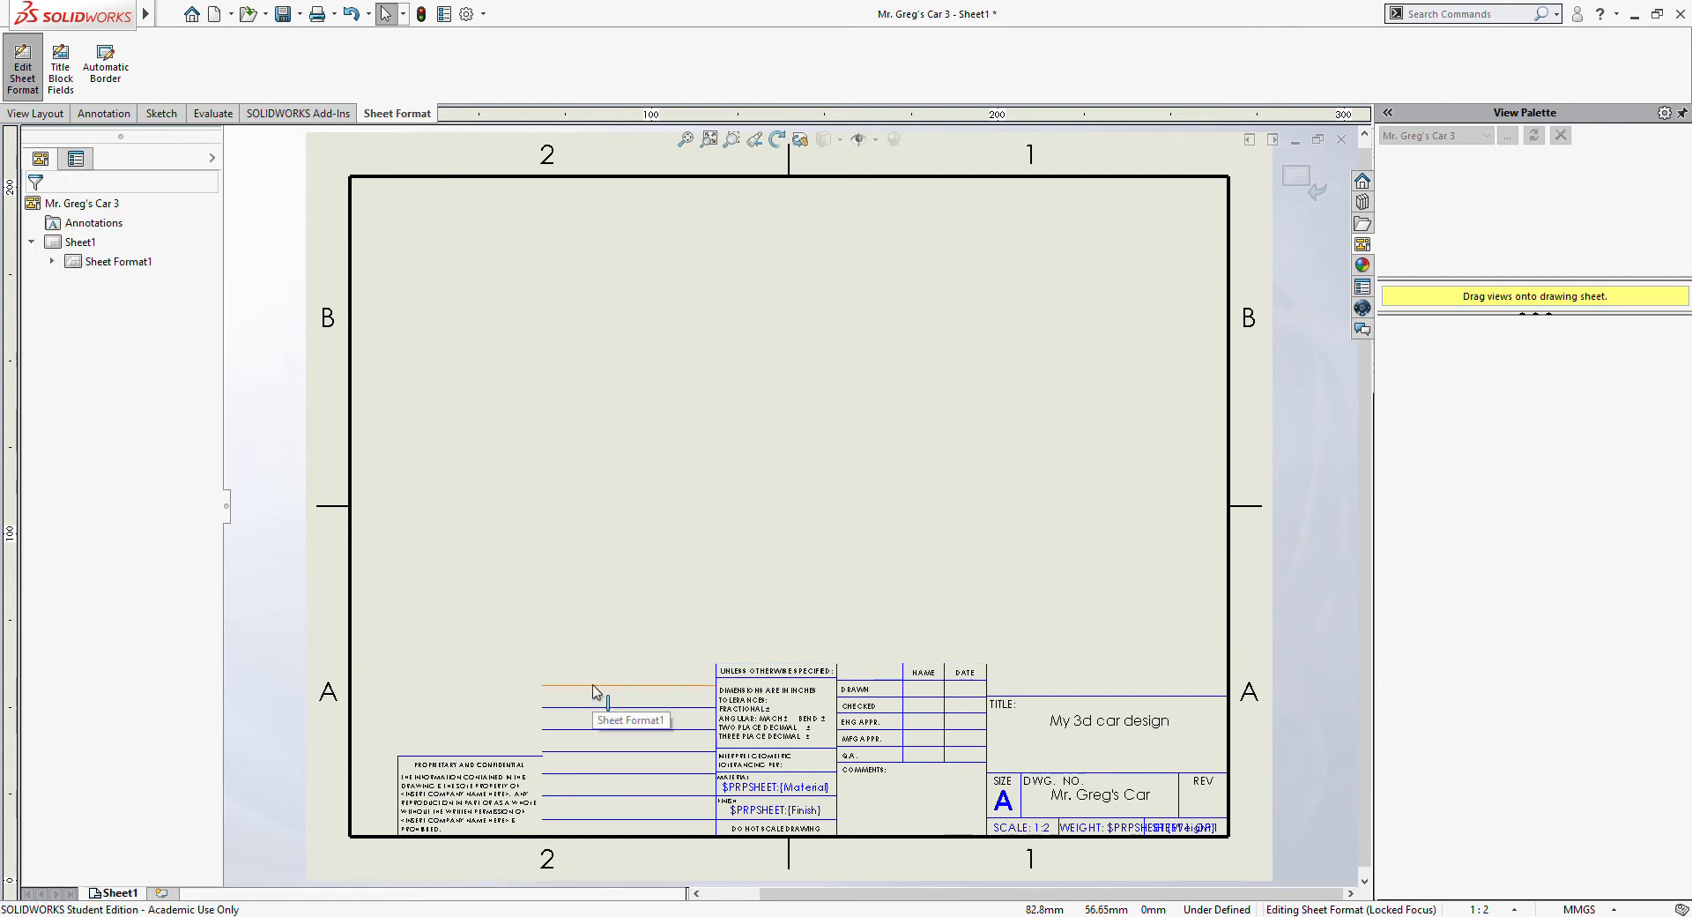
pyautogui.click(593, 686)
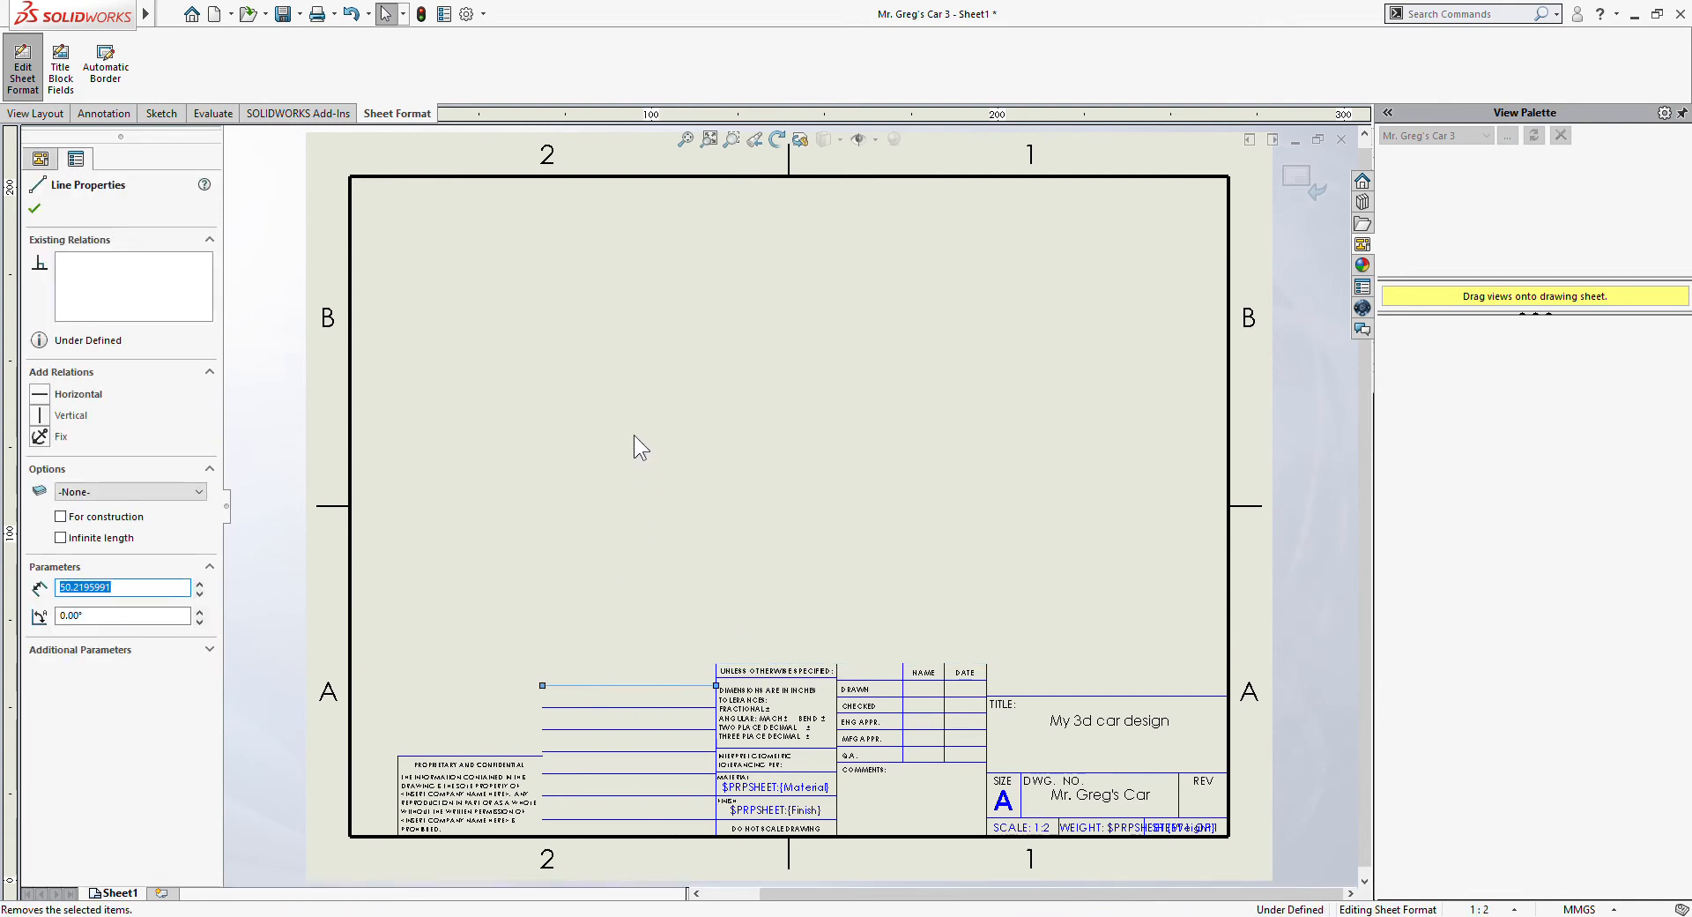
pyautogui.press('Delete')
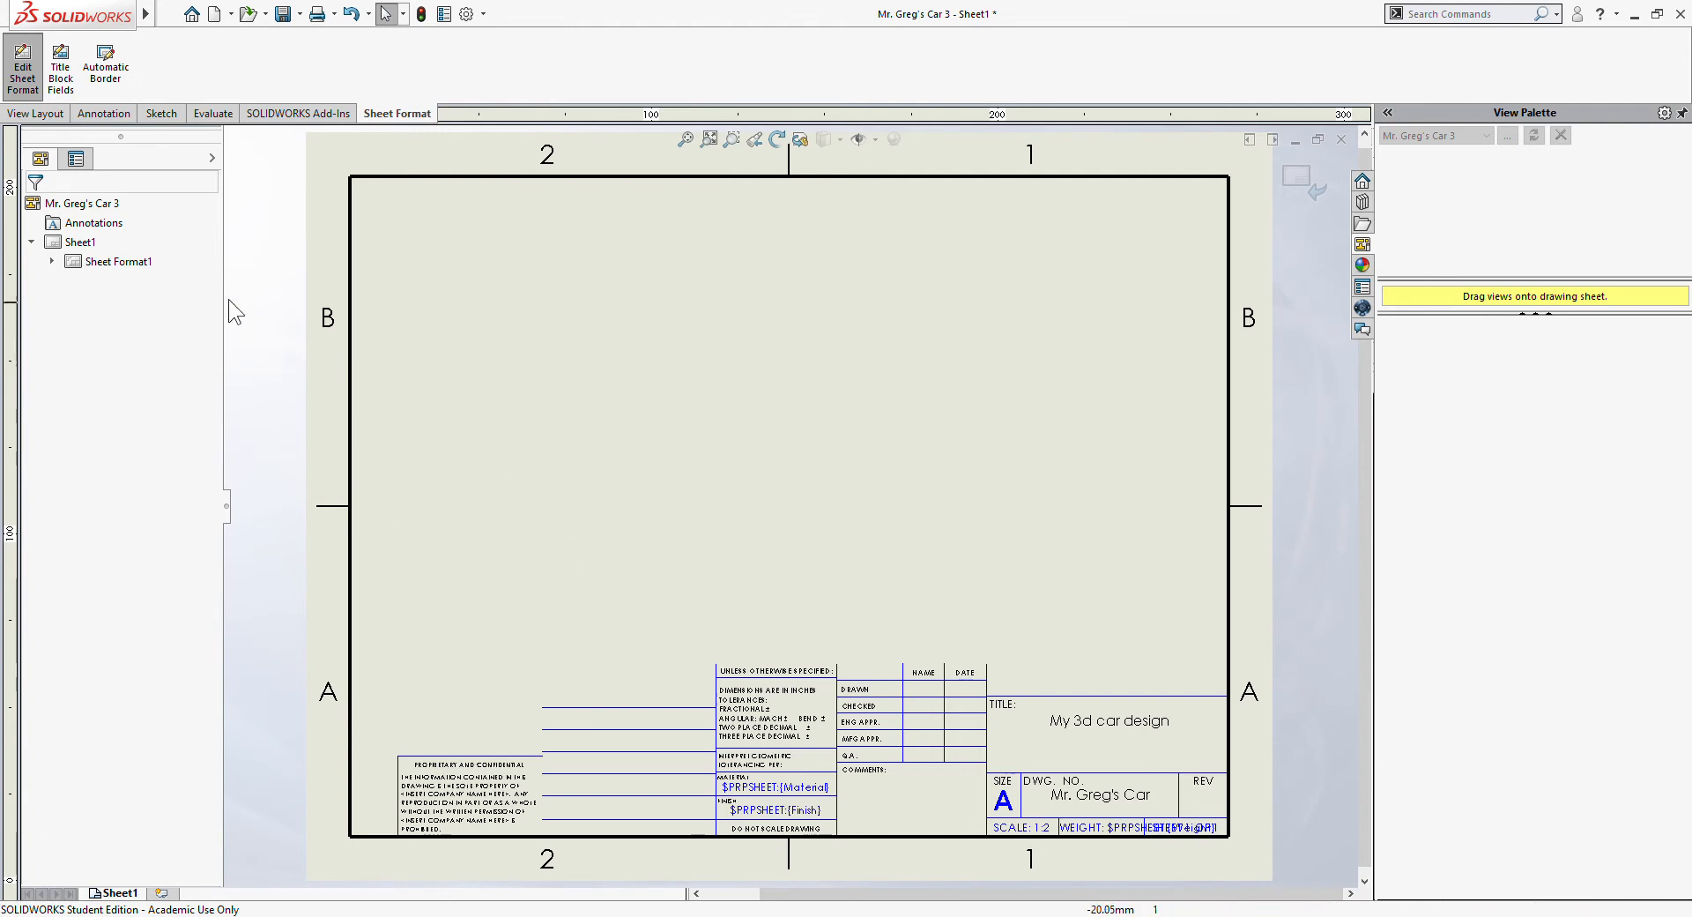
# - Finish editing the sheet format and return to the drawing sheet with the part's views available
pyautogui.click(15, 81)
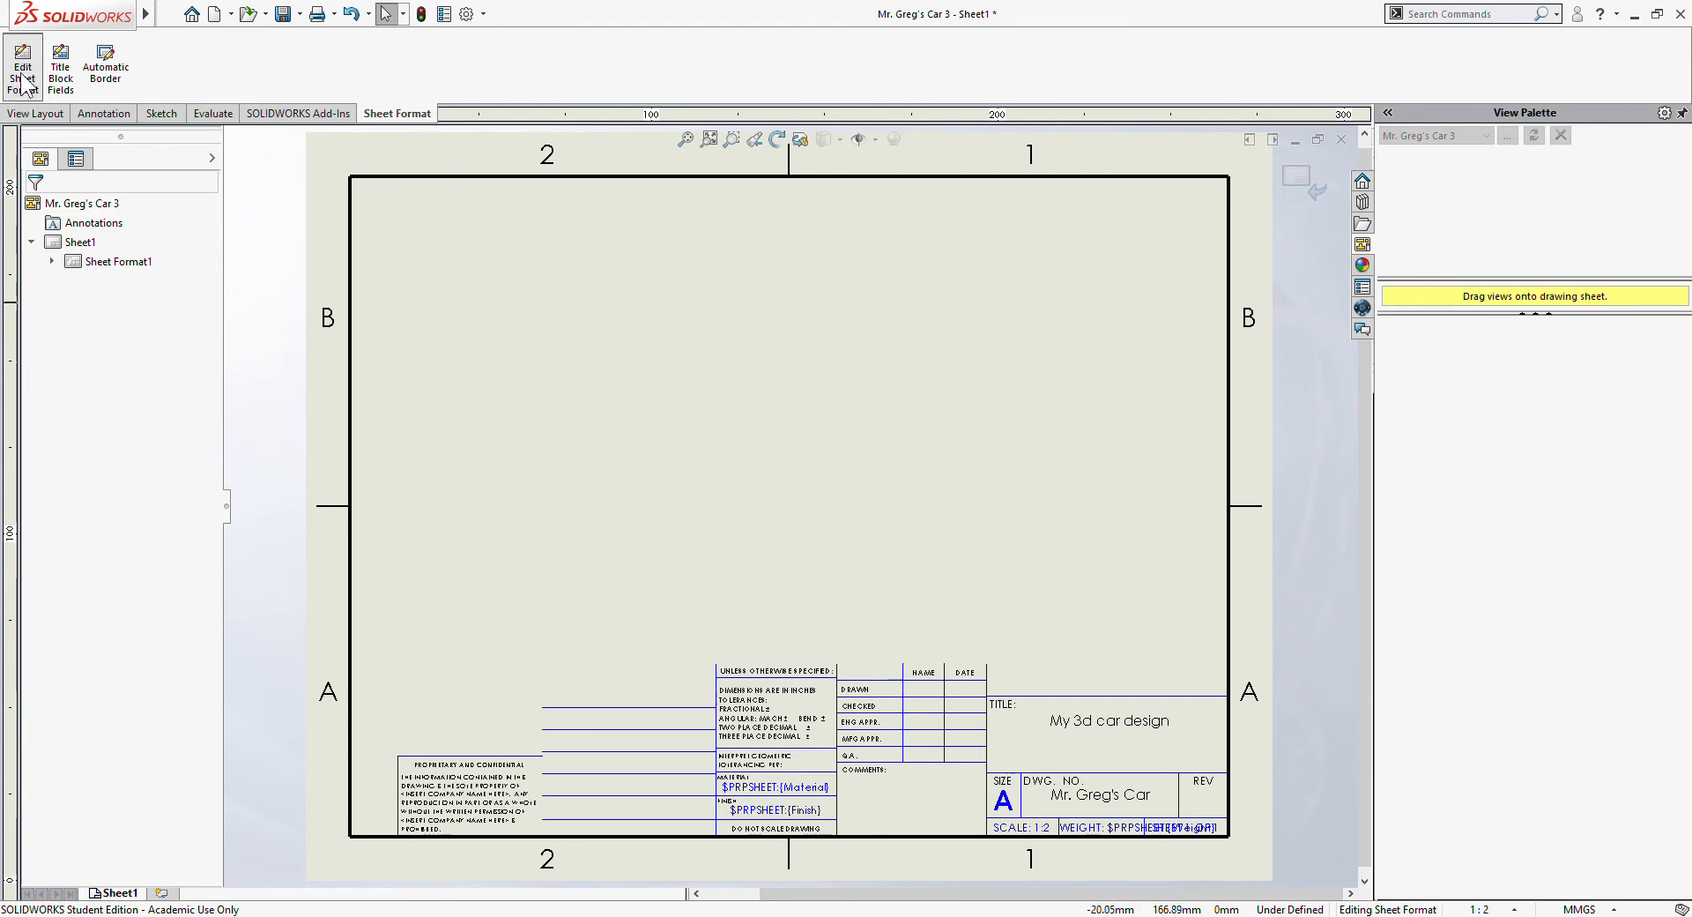
pyautogui.click(23, 79)
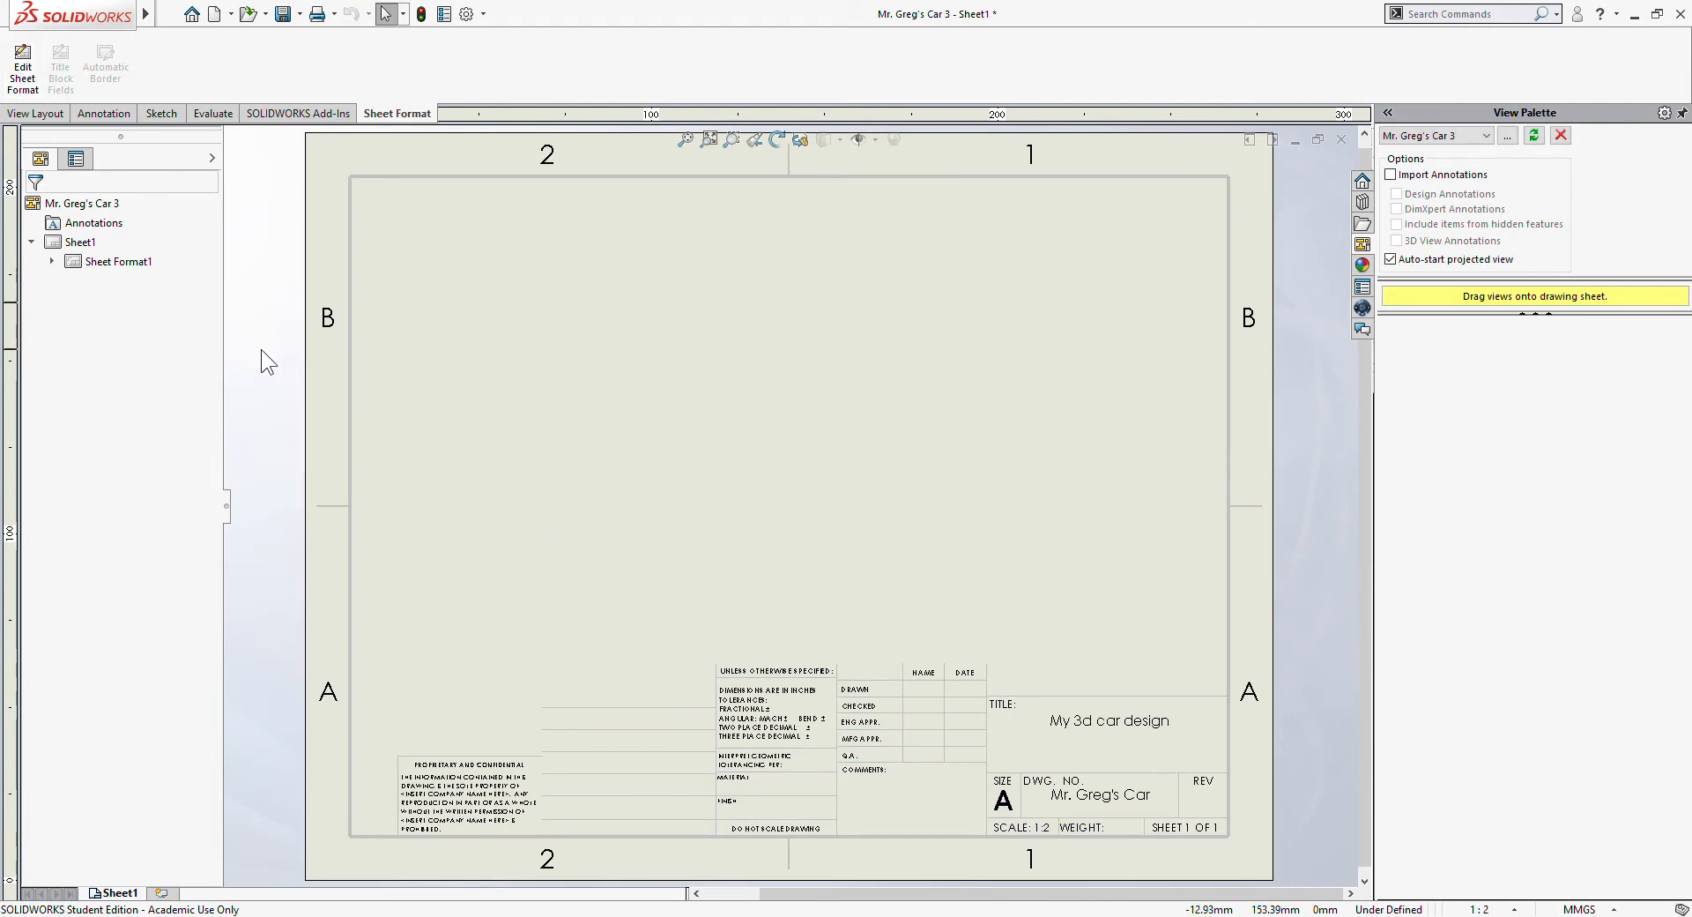
pyautogui.click(106, 204)
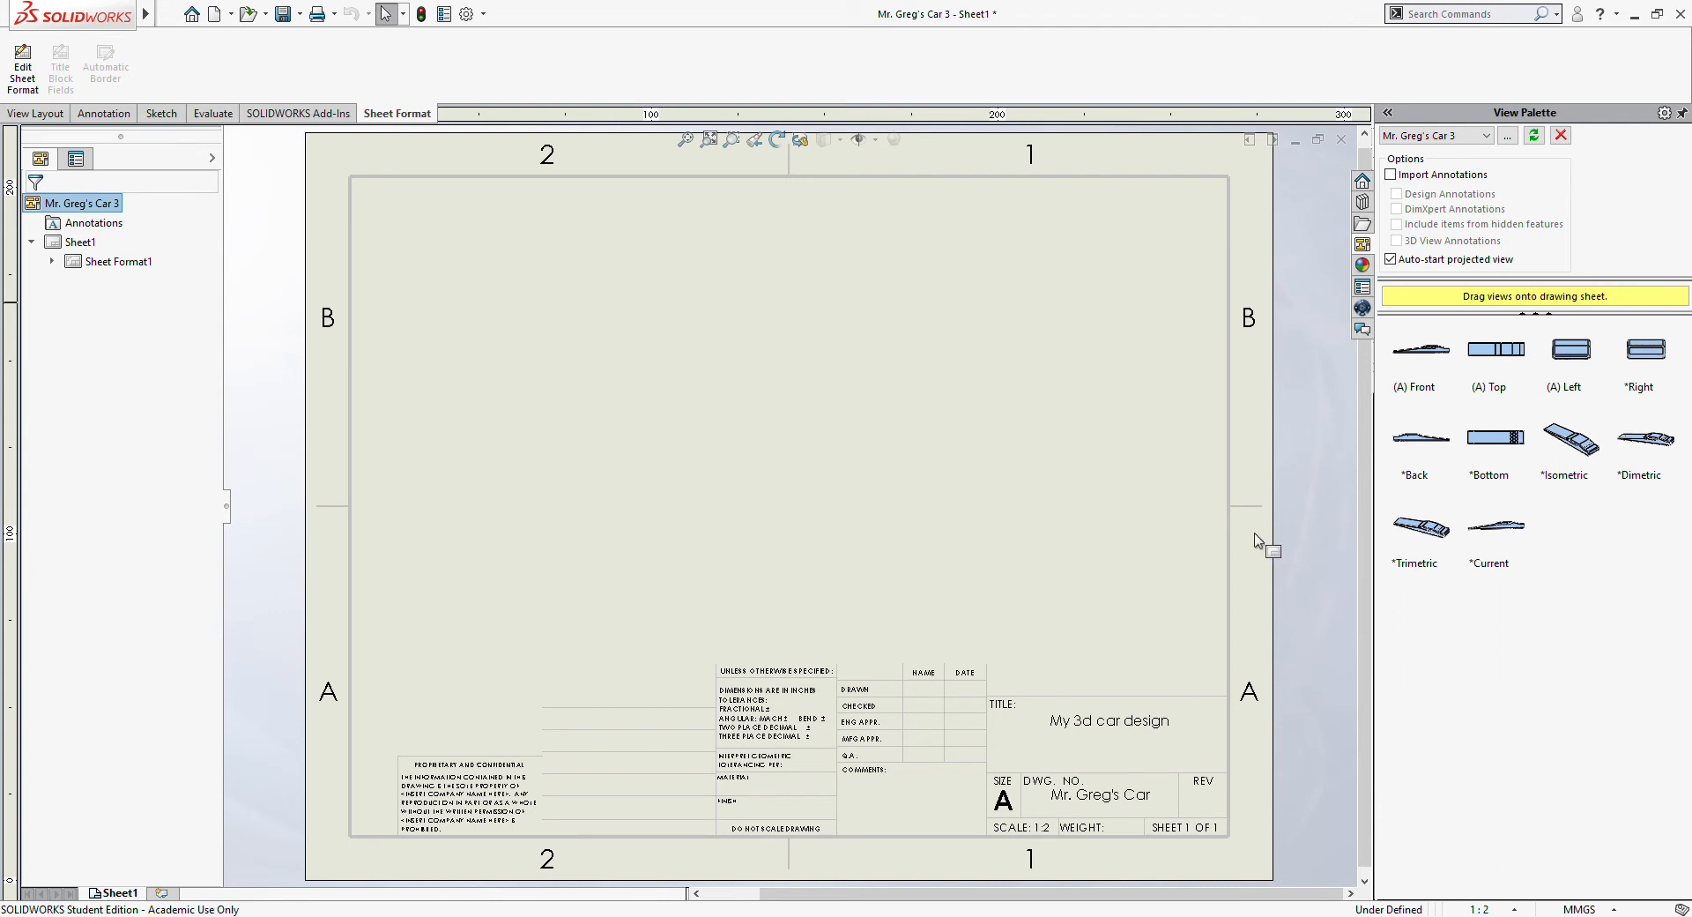
# - Place the Front view on the upper half of the sheet, with a projected top view above it and a projected bottom view below it
pyautogui.click(1427, 349)
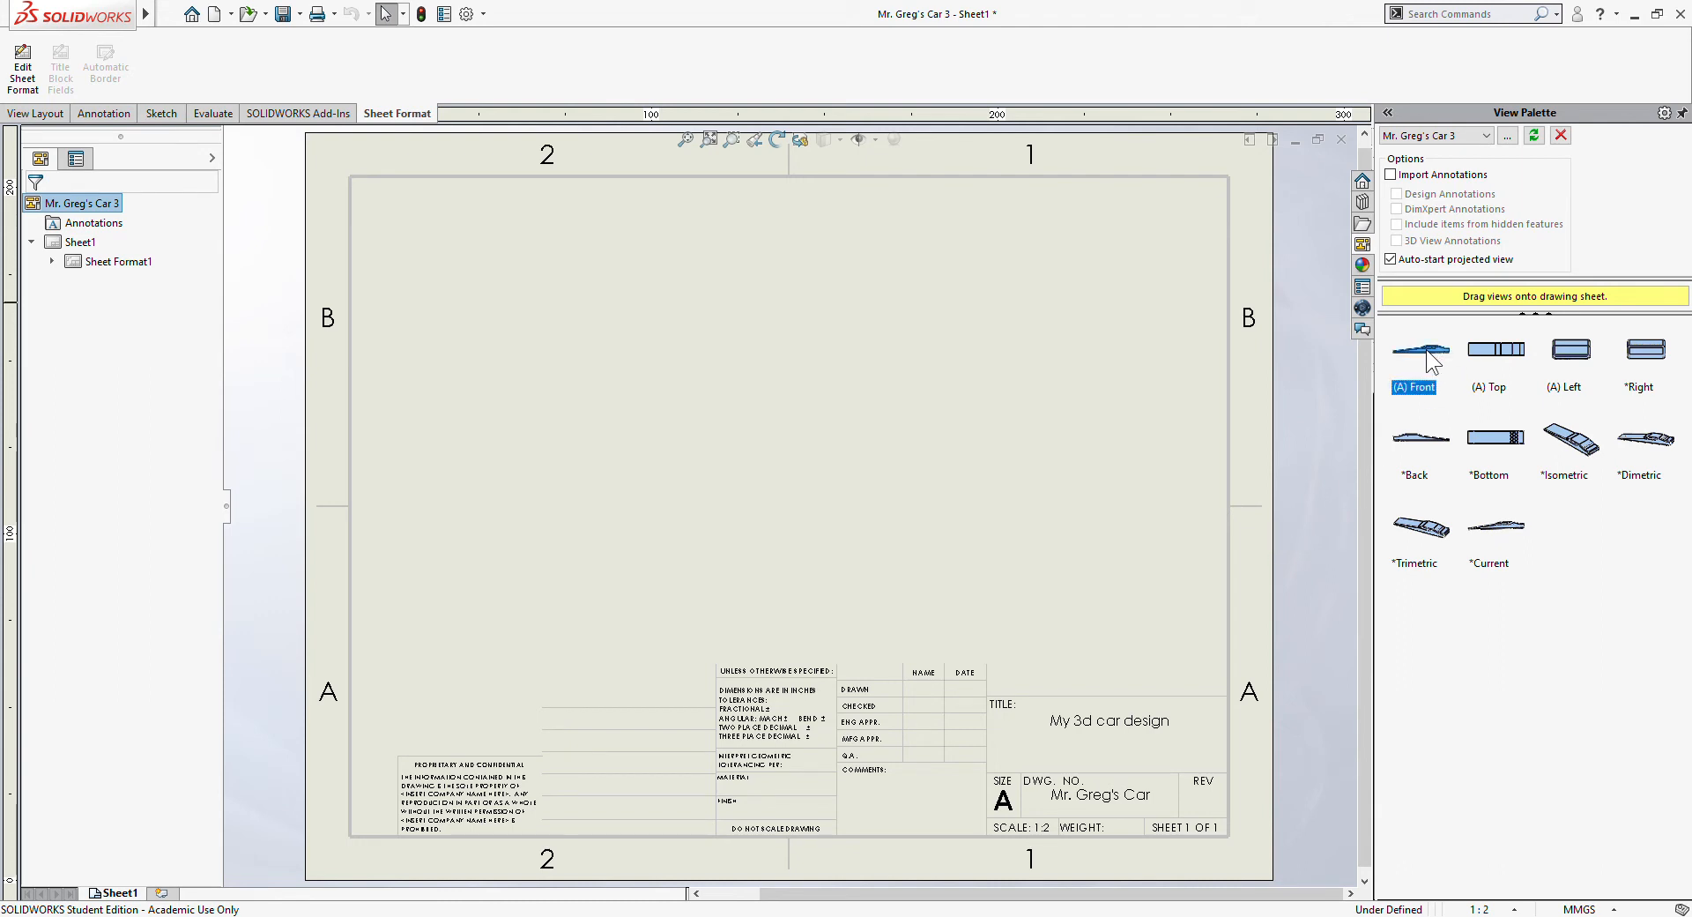
pyautogui.moveTo(1433, 360); pyautogui.dragTo(778, 427)
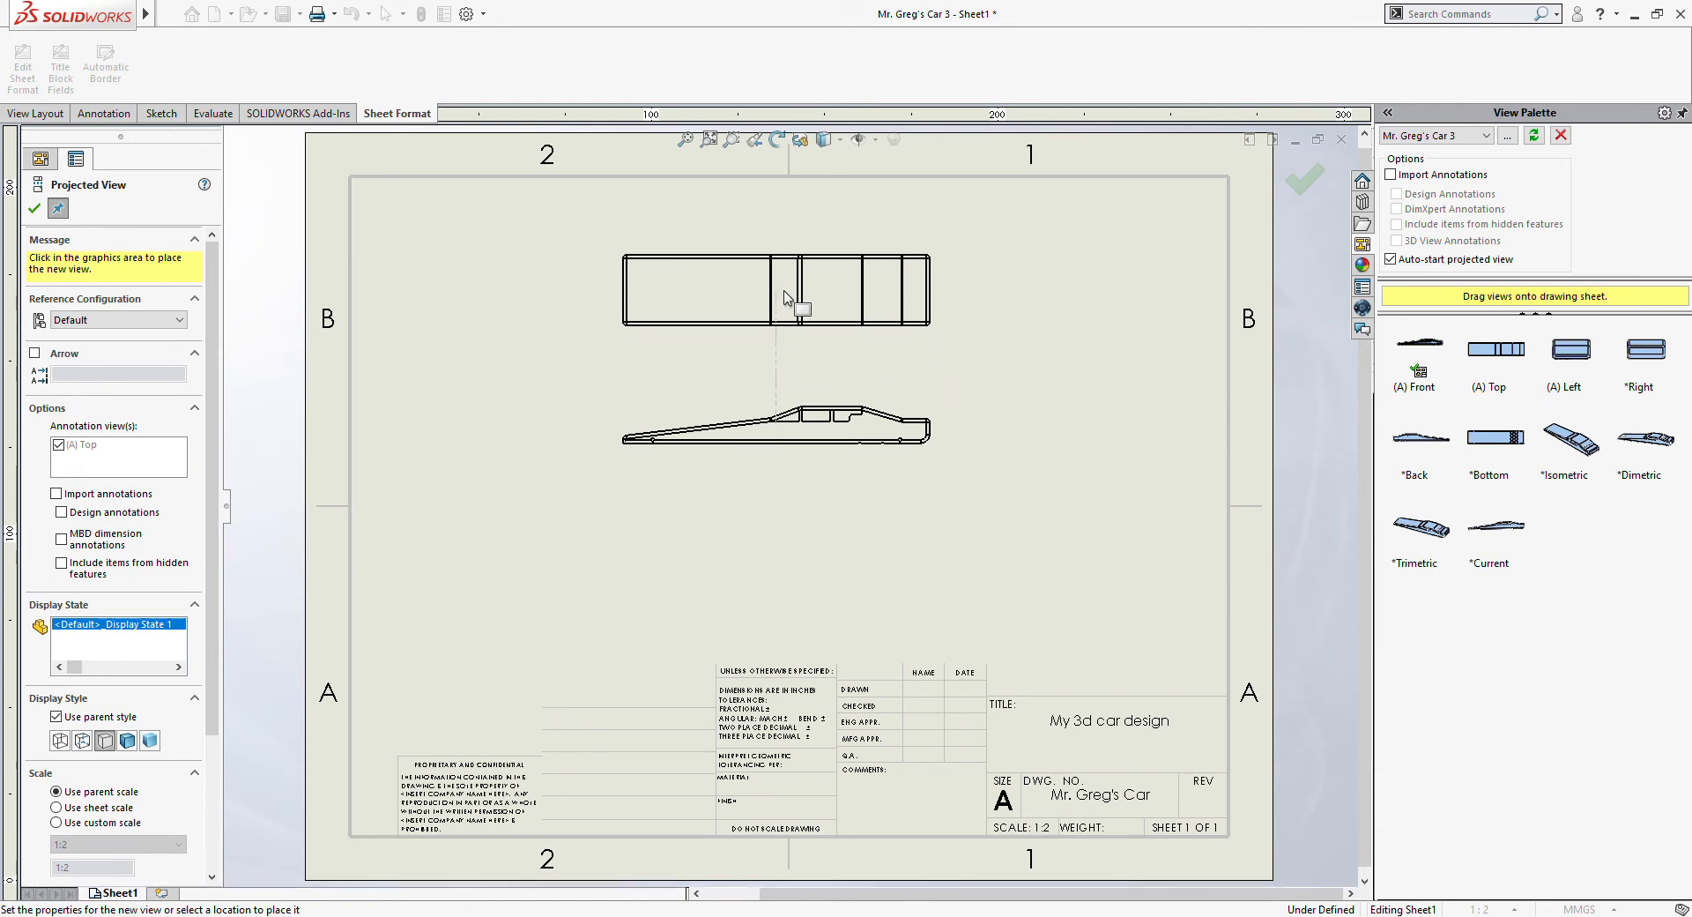
pyautogui.click(785, 296)
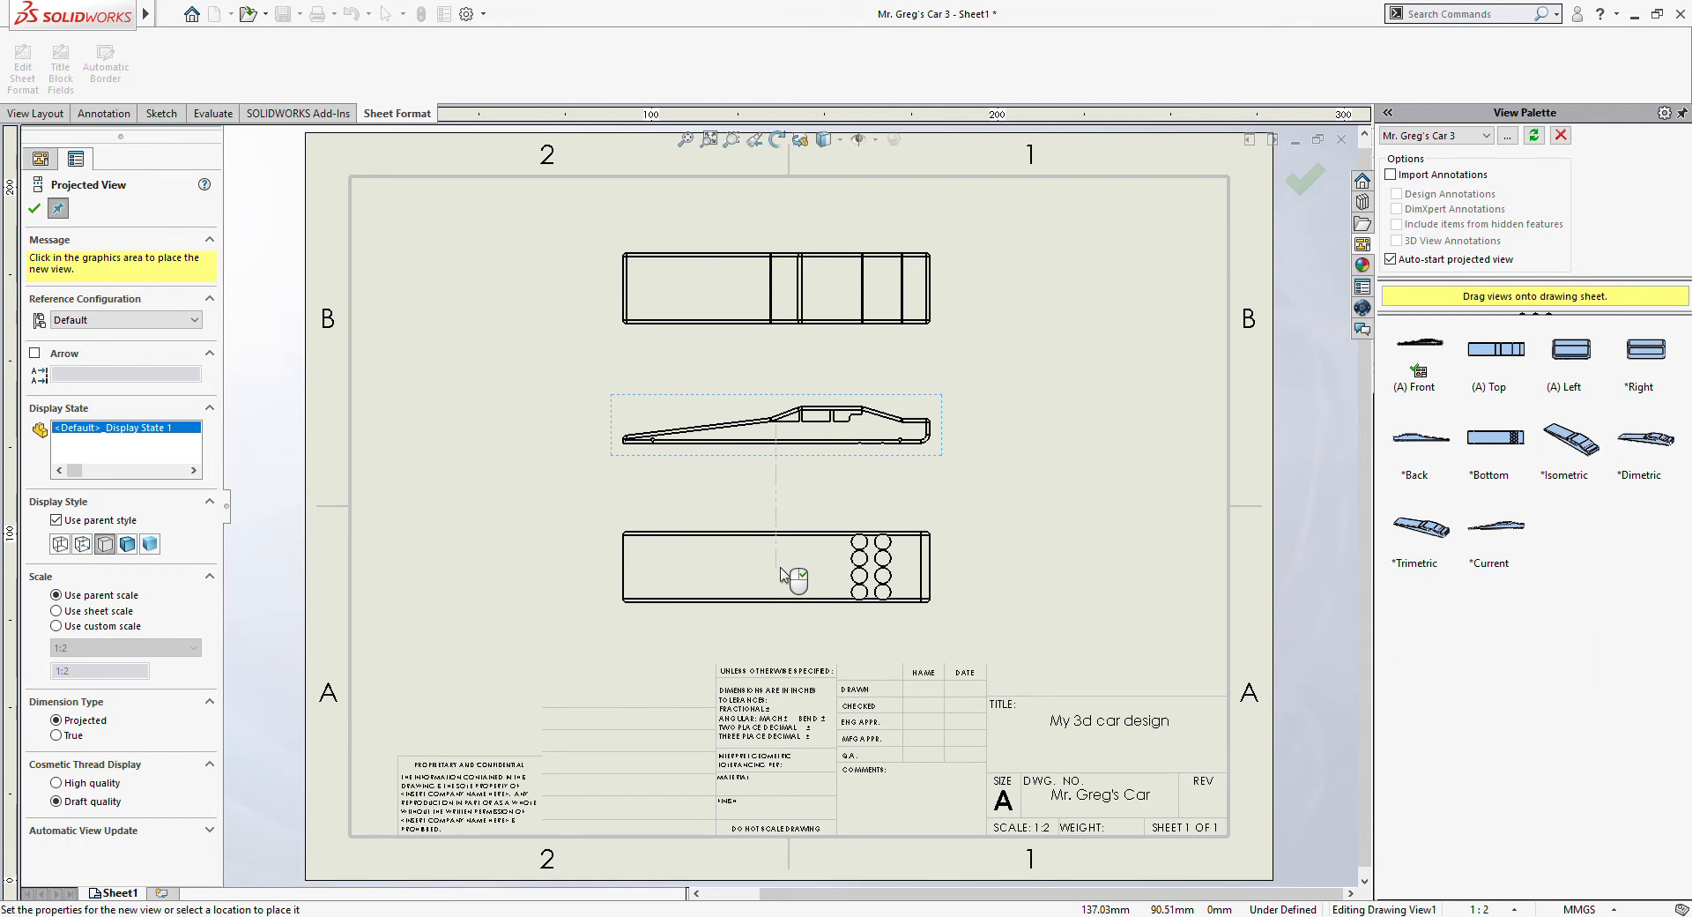
pyautogui.click(785, 574)
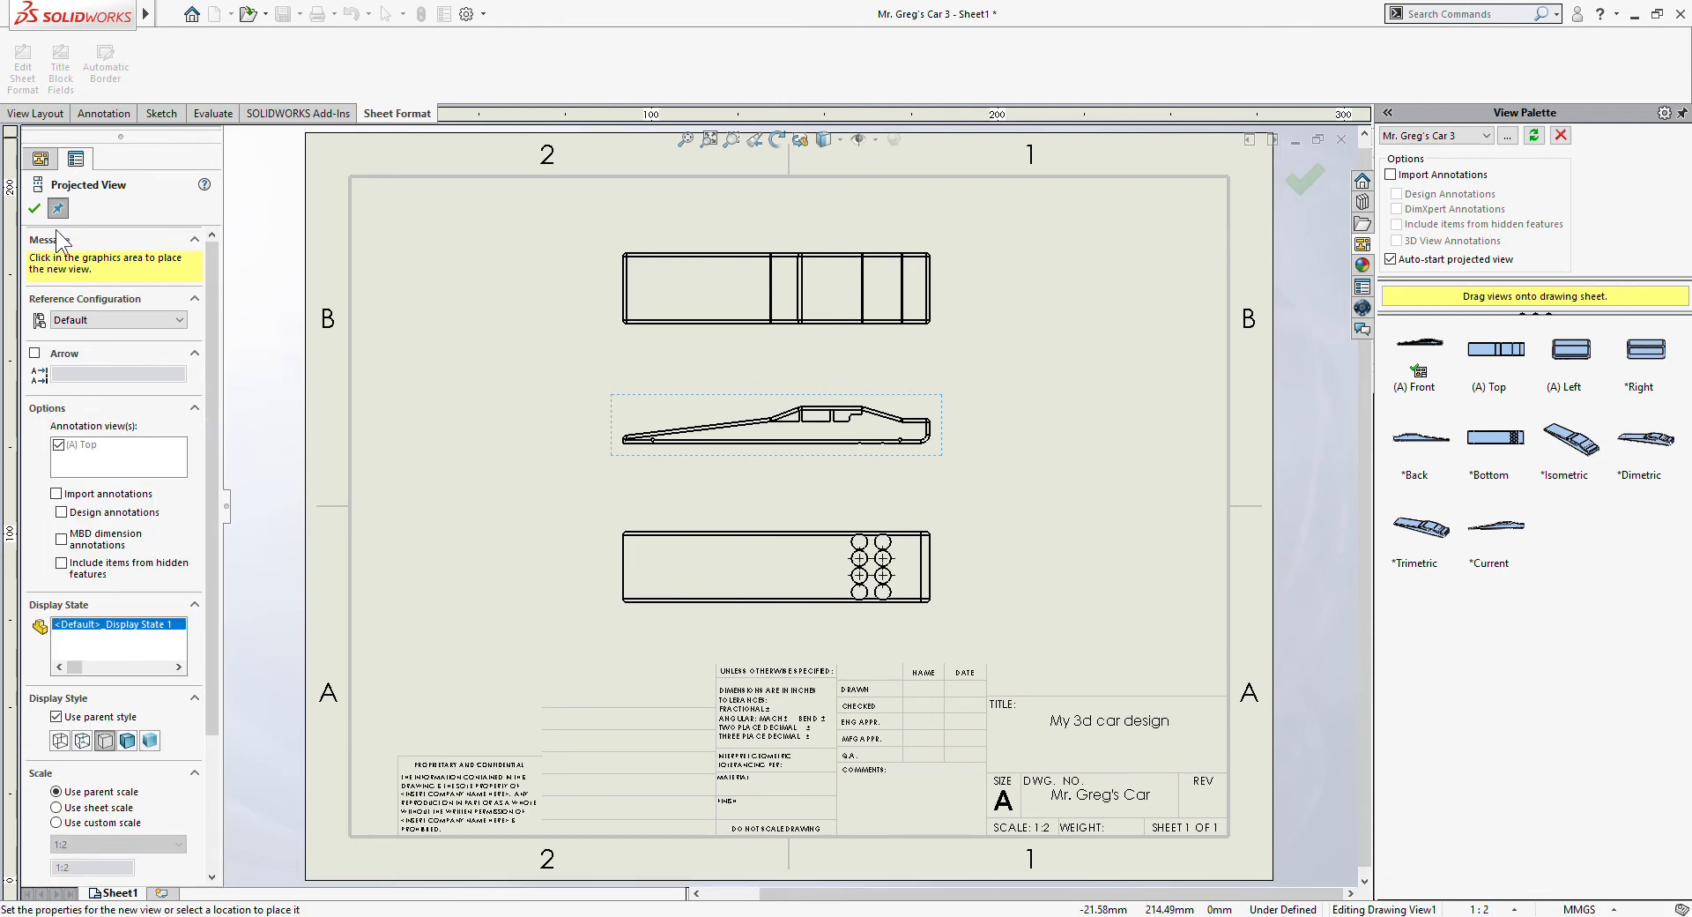
# - Place a Trimetric view beside the front view, spacing the views by moving the three aligned ones to the sheet's left side
pyautogui.click(34, 209)
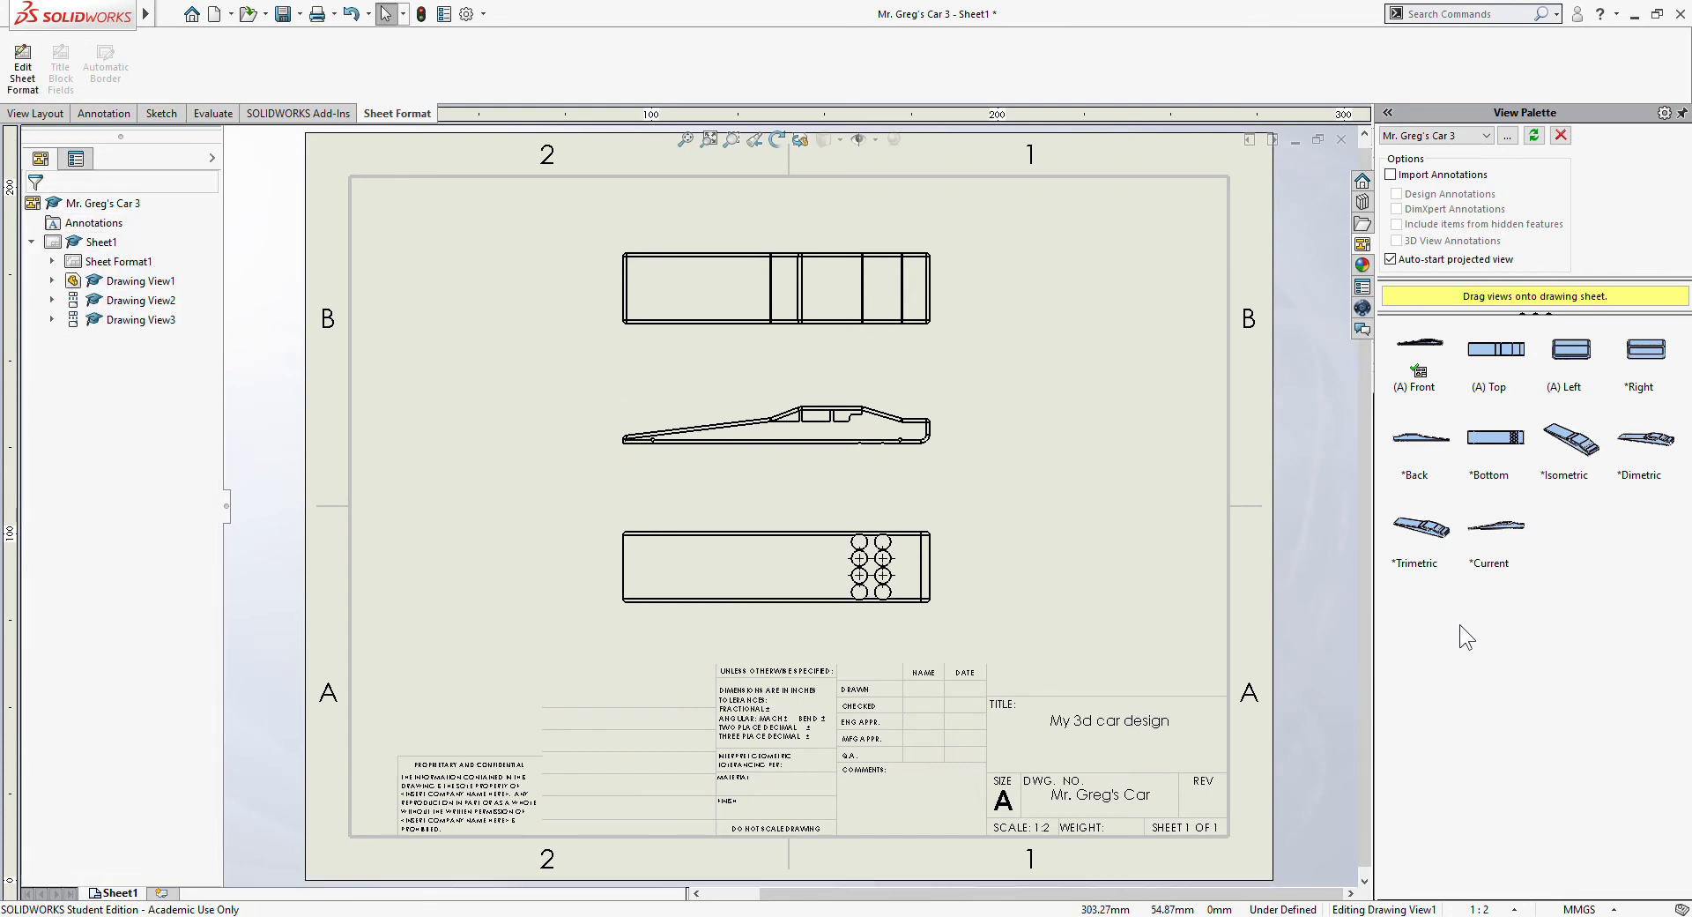
pyautogui.click(1421, 529)
pyautogui.moveTo(1420, 532)
pyautogui.mouseDown()
pyautogui.moveTo(1380, 507)
pyautogui.moveTo(1251, 491)
pyautogui.moveTo(1055, 401)
pyautogui.mouseUp()
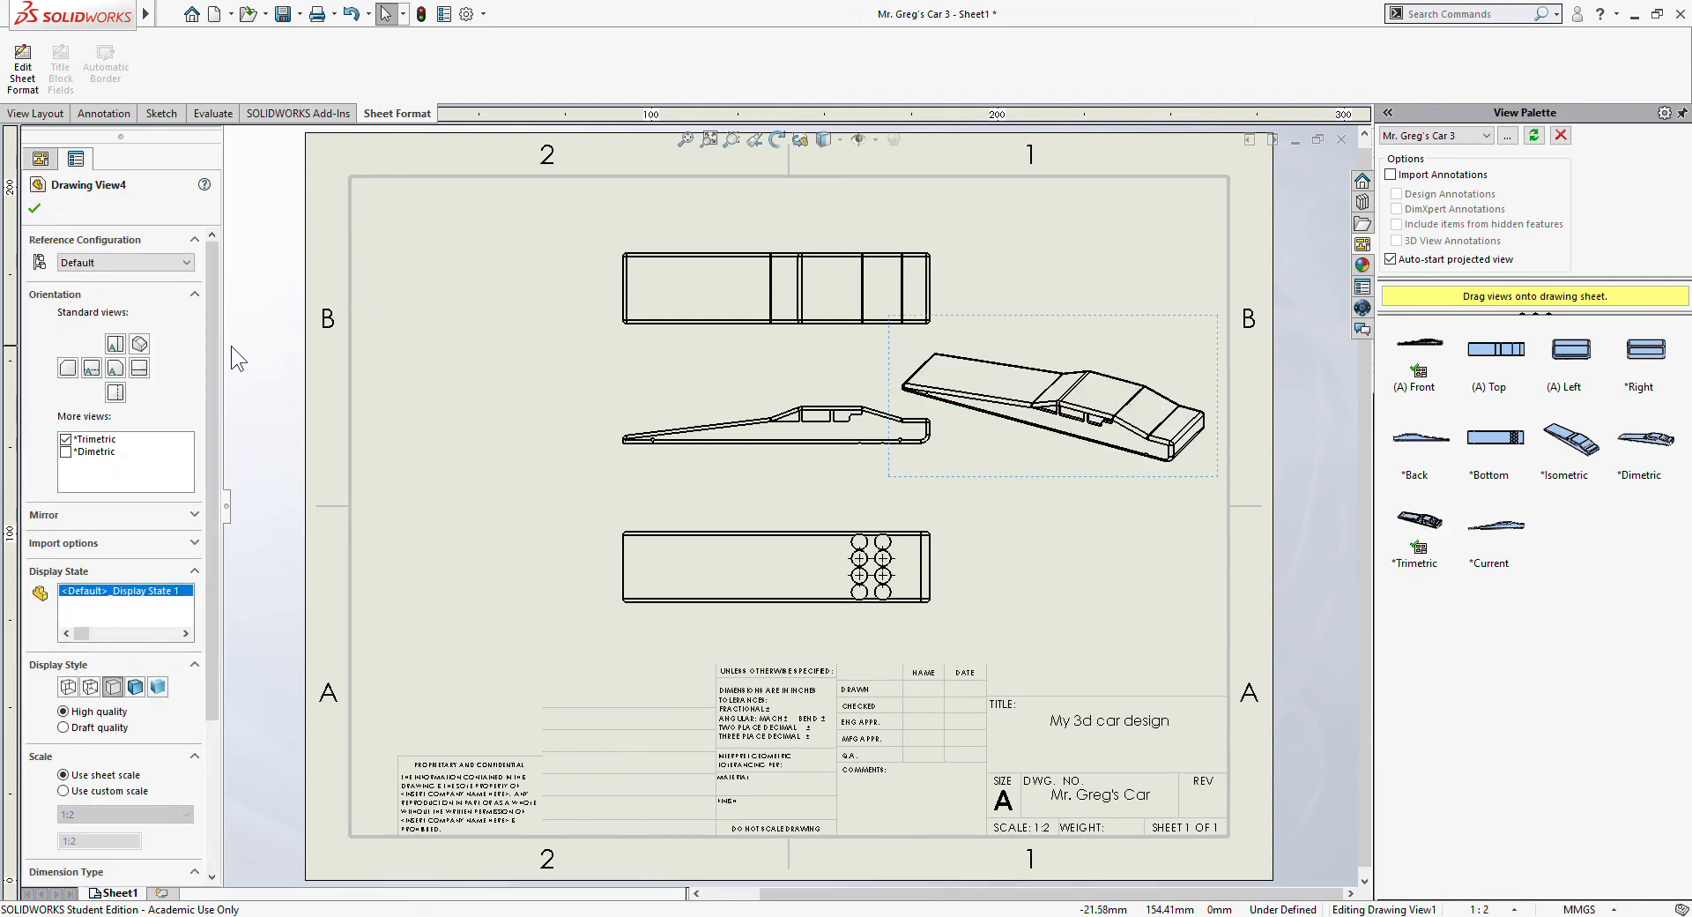
pyautogui.click(32, 207)
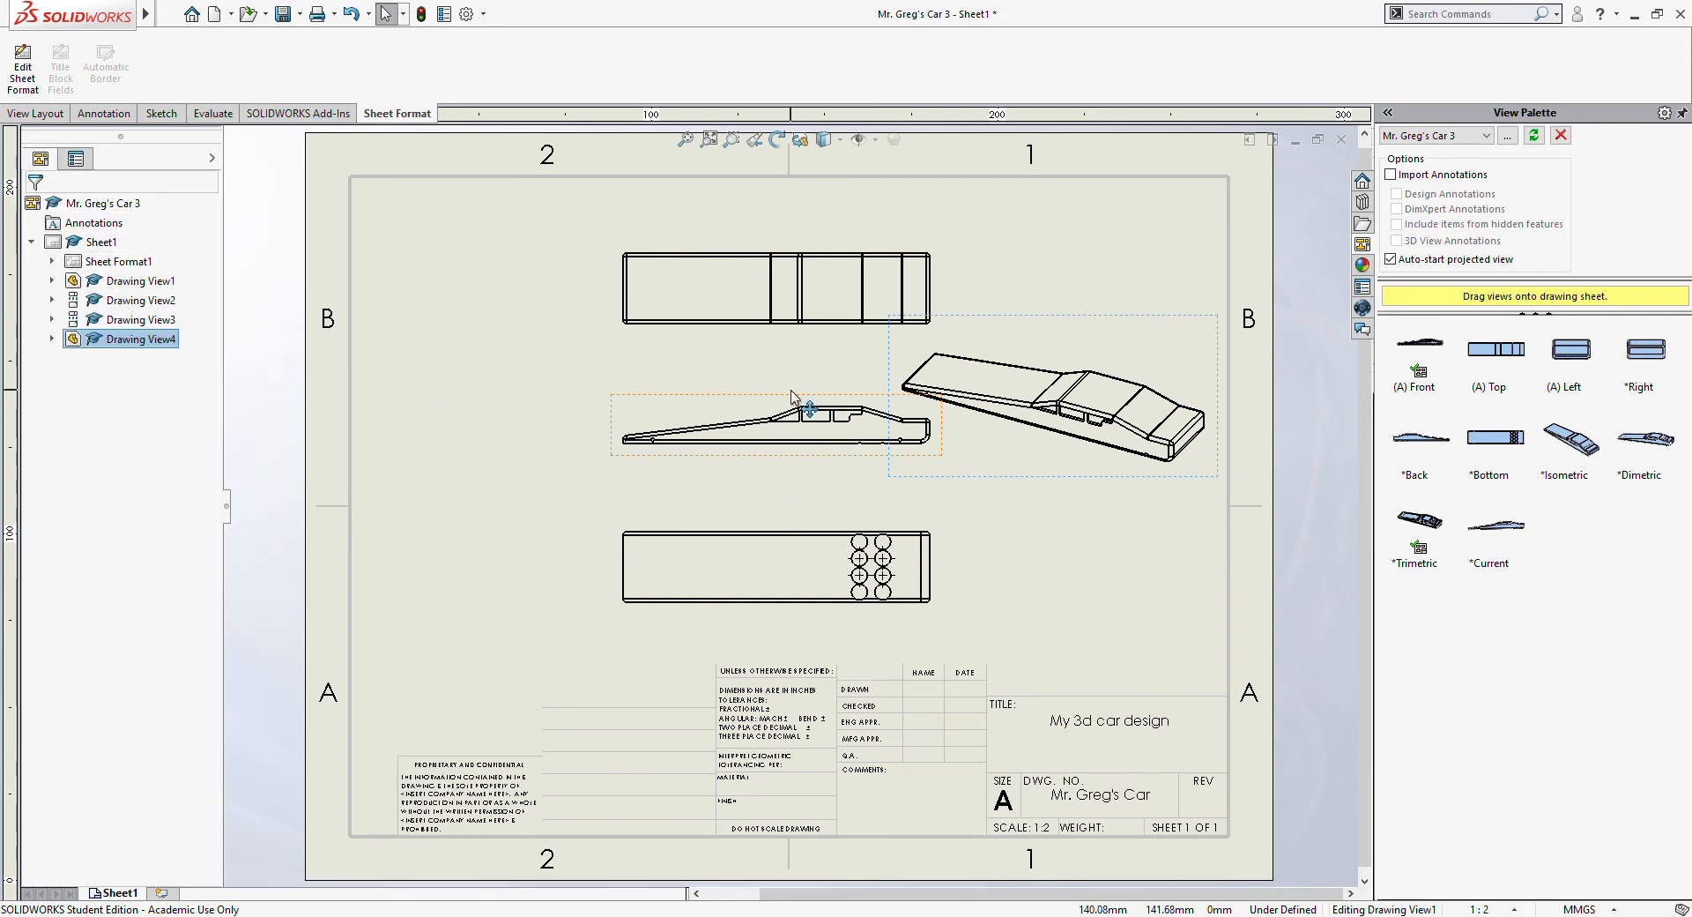
pyautogui.moveTo(795, 414); pyautogui.dragTo(579, 414)
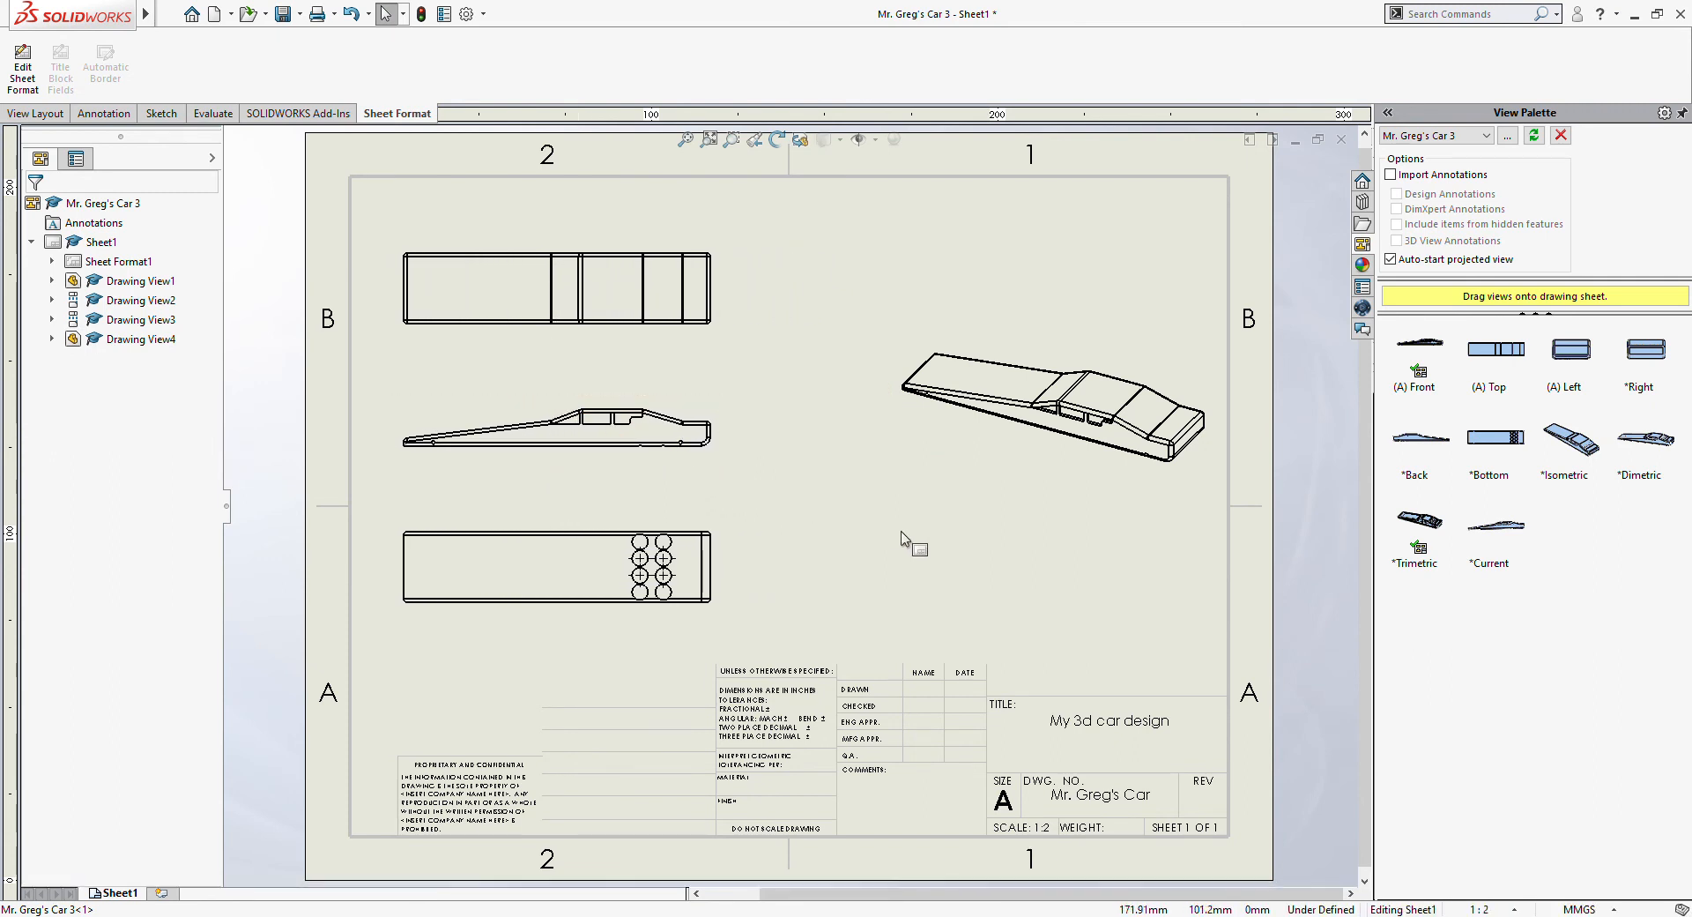
pyautogui.moveTo(1011, 423)
pyautogui.mouseDown()
pyautogui.moveTo(958, 446)
pyautogui.moveTo(962, 465)
pyautogui.moveTo(953, 448)
pyautogui.mouseUp()
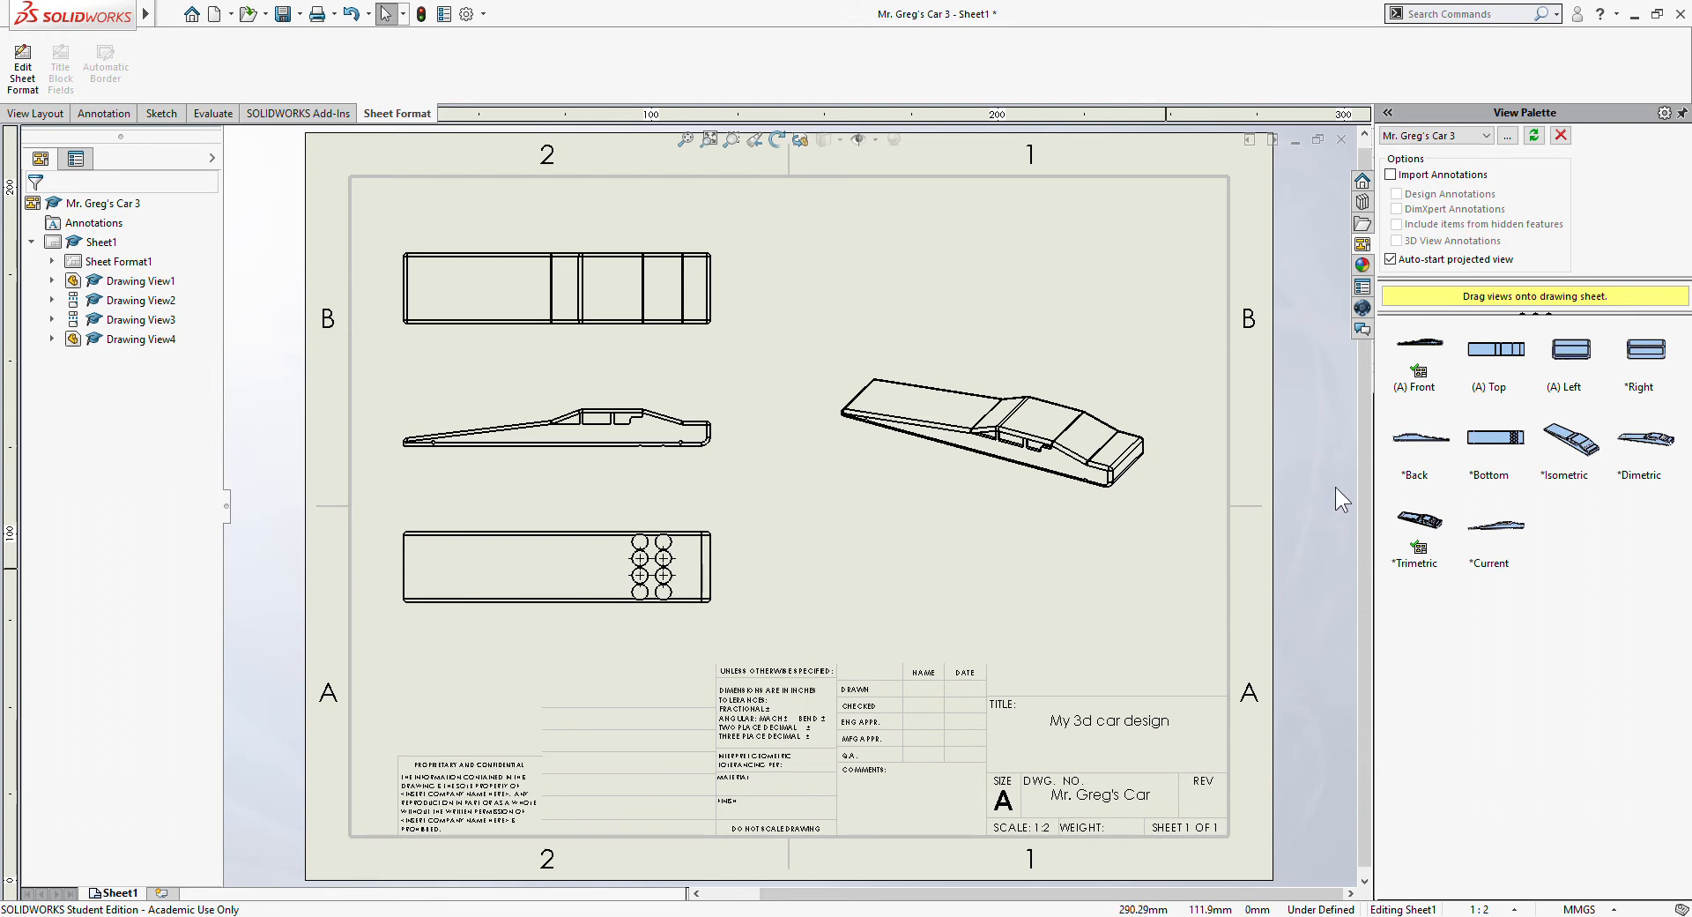
# - Try out a Right view above the Trimetric view without further projections, and delete it from the sheet
pyautogui.moveTo(1645, 349)
pyautogui.mouseDown()
pyautogui.moveTo(1062, 419)
pyautogui.moveTo(1009, 283)
pyautogui.moveTo(972, 256)
pyautogui.mouseUp()
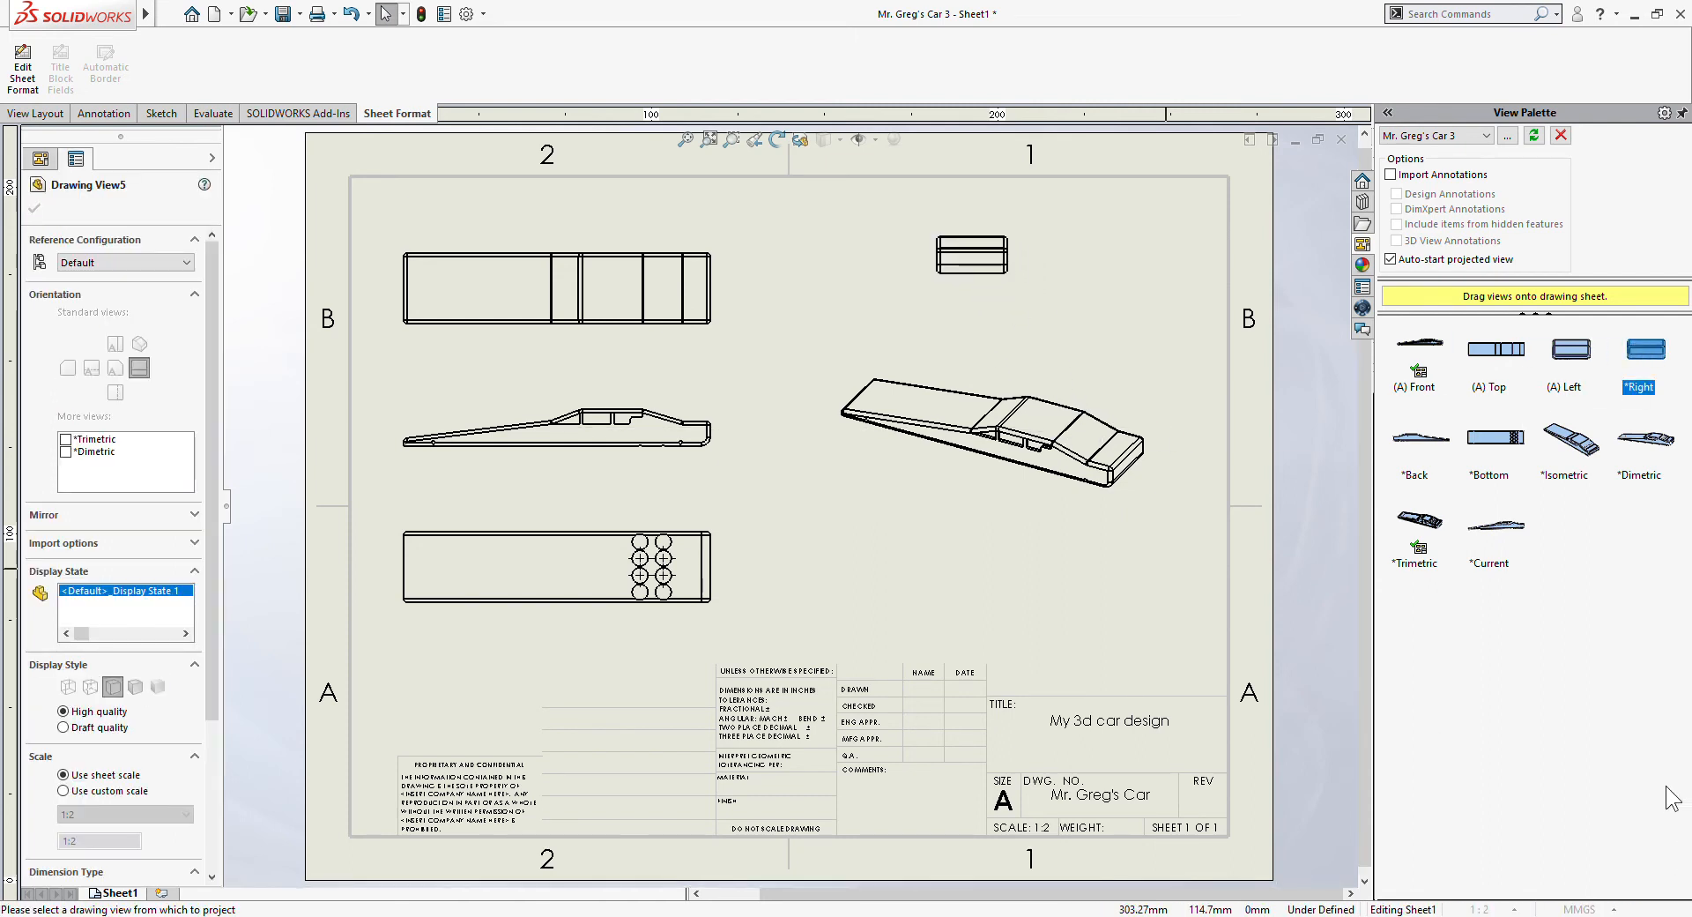
pyautogui.click(983, 235)
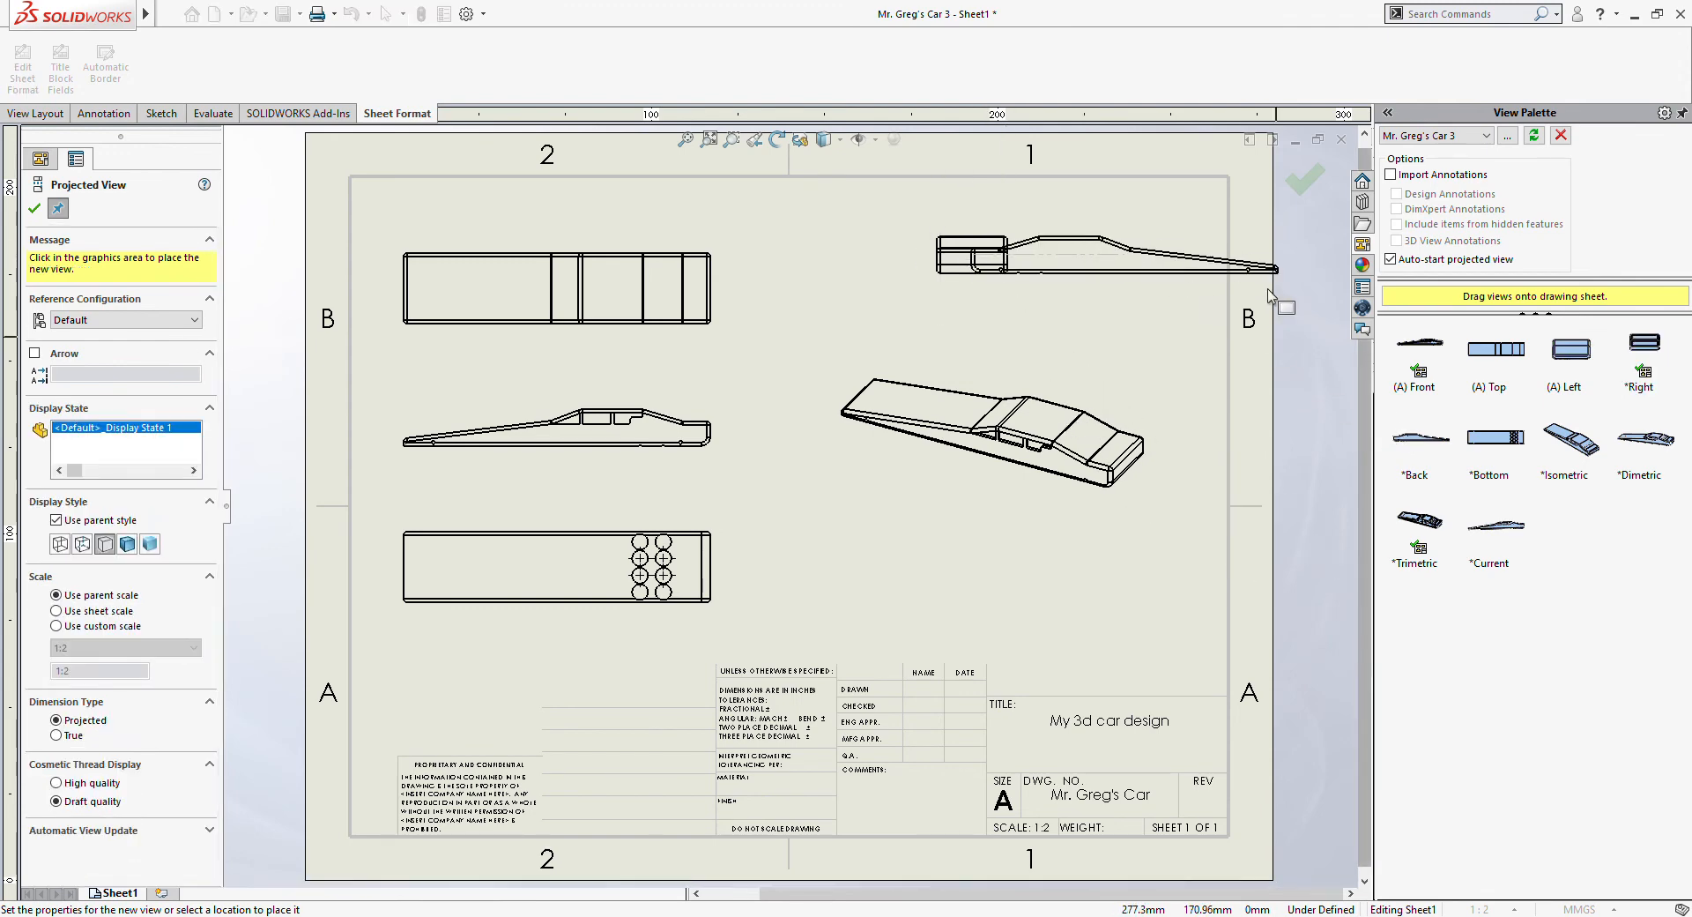
pyautogui.click(35, 208)
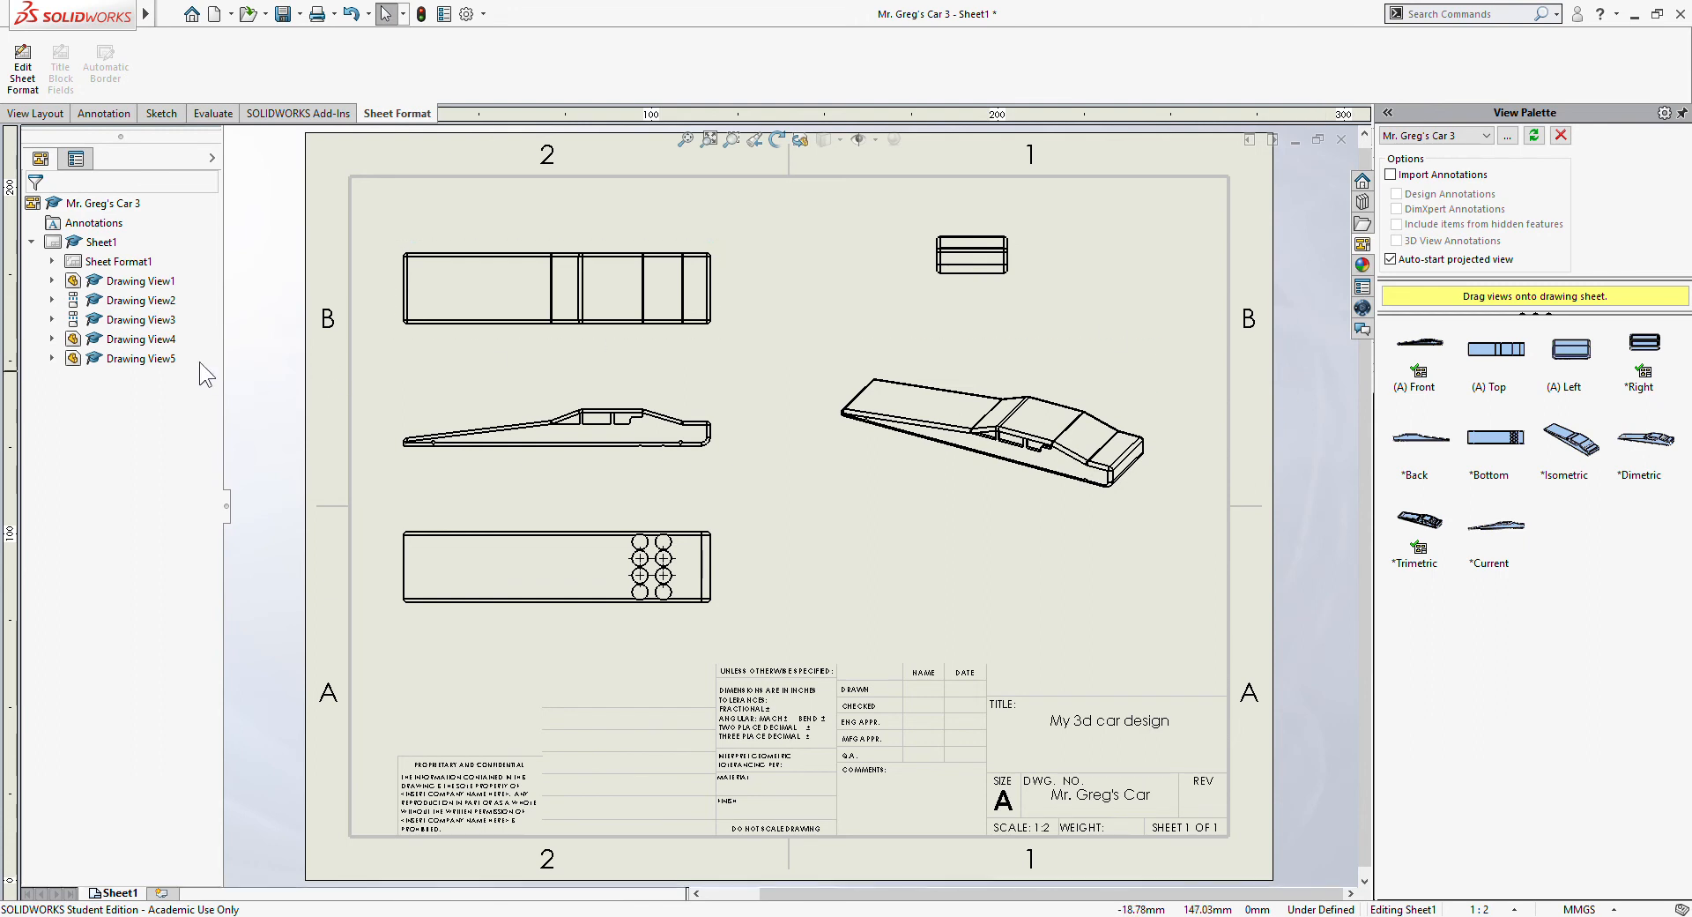
pyautogui.click(967, 264)
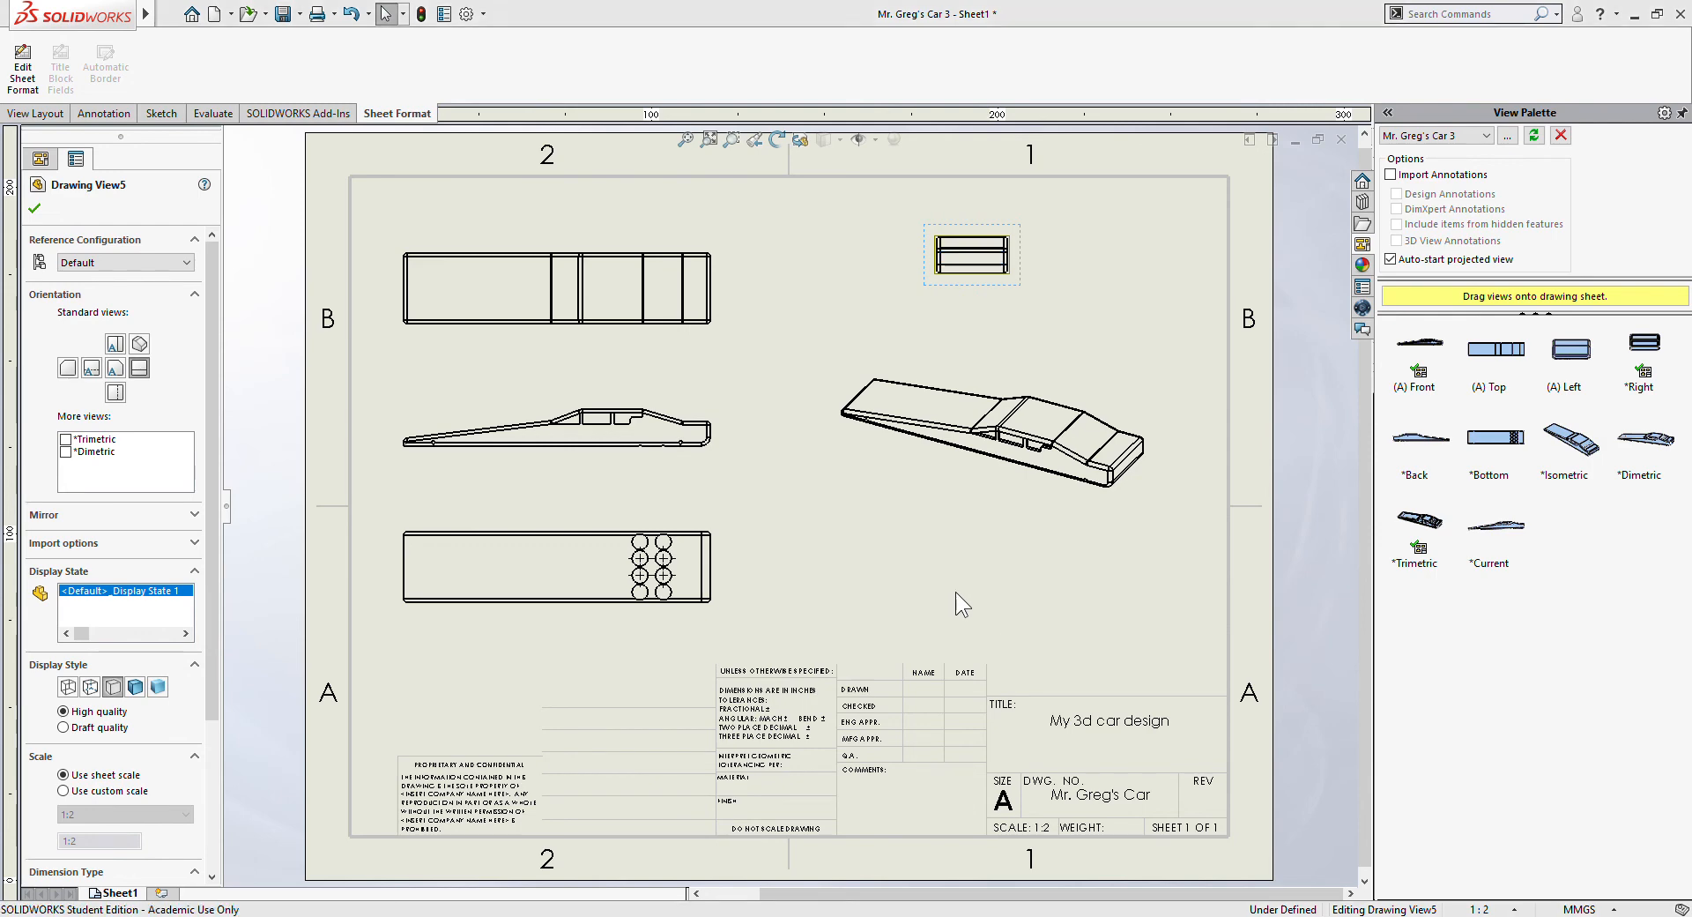
pyautogui.press('Delete')
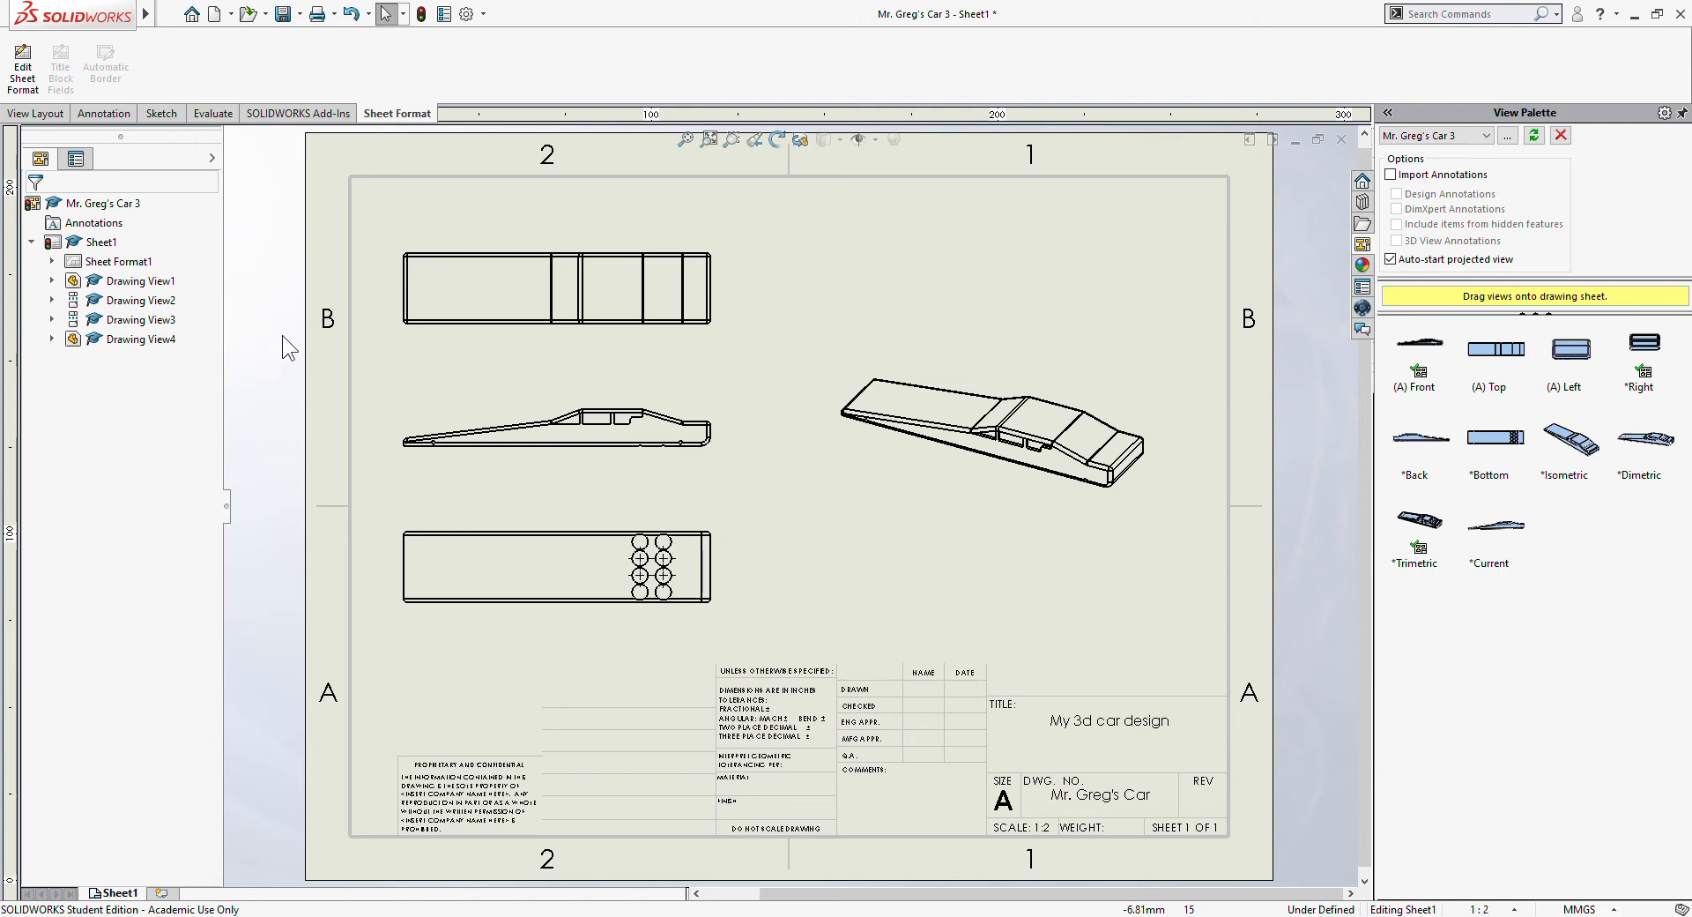
# - Dimension the lower horizontal line between the two axle holes in the front view, placing the dimension below the car
pyautogui.click(50, 114)
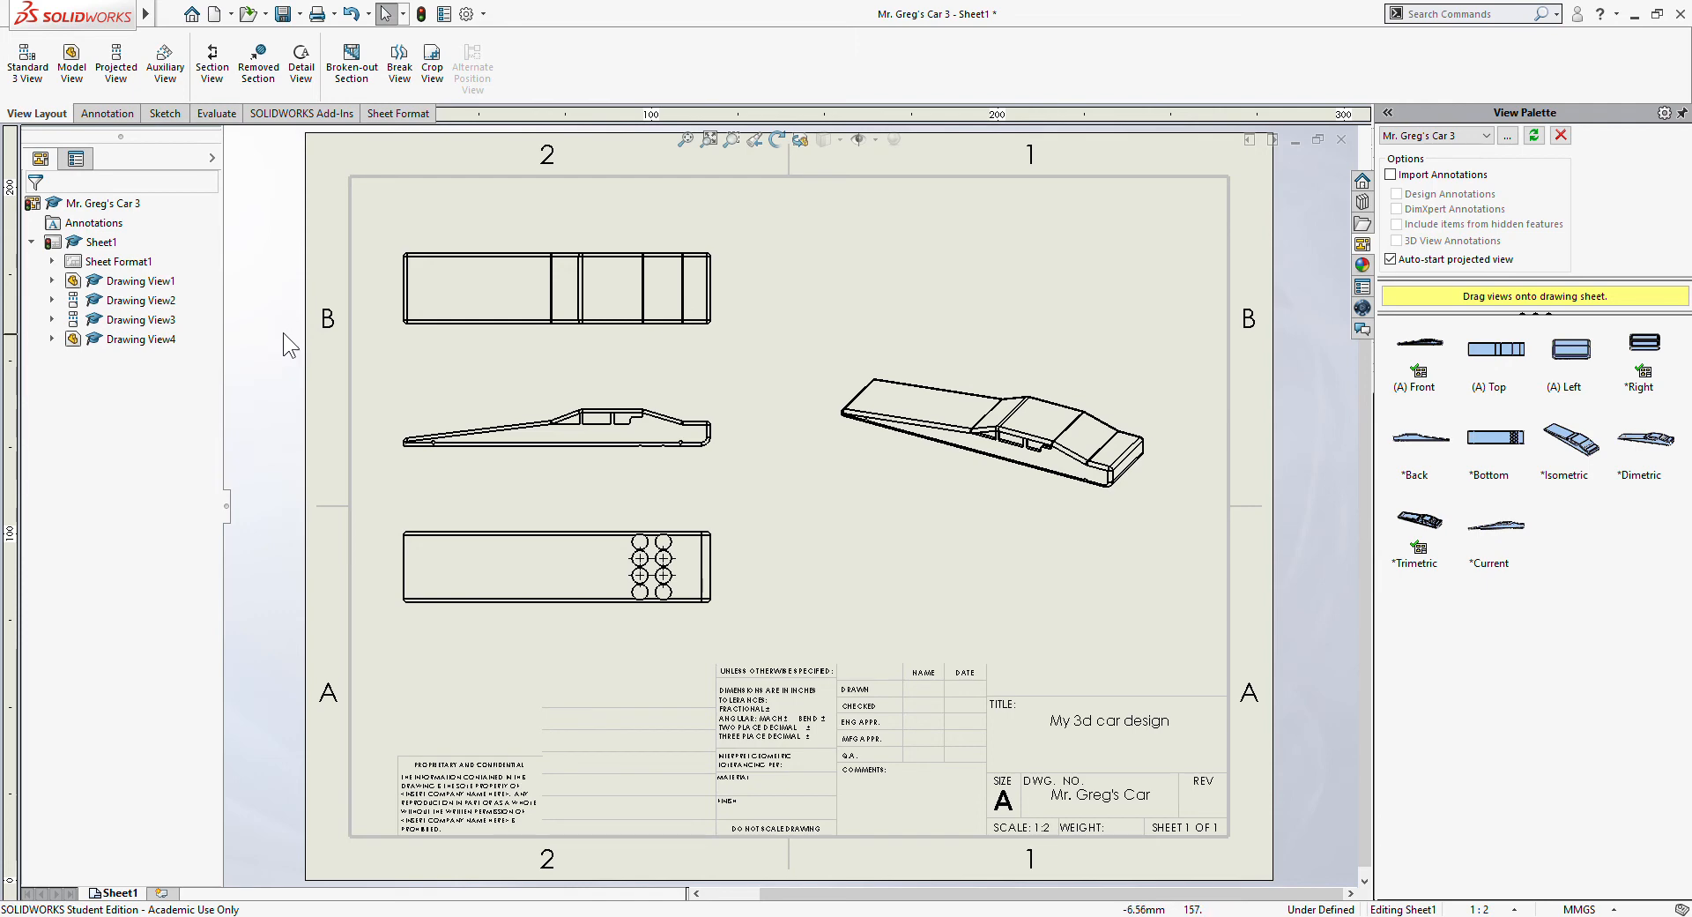
pyautogui.click(111, 113)
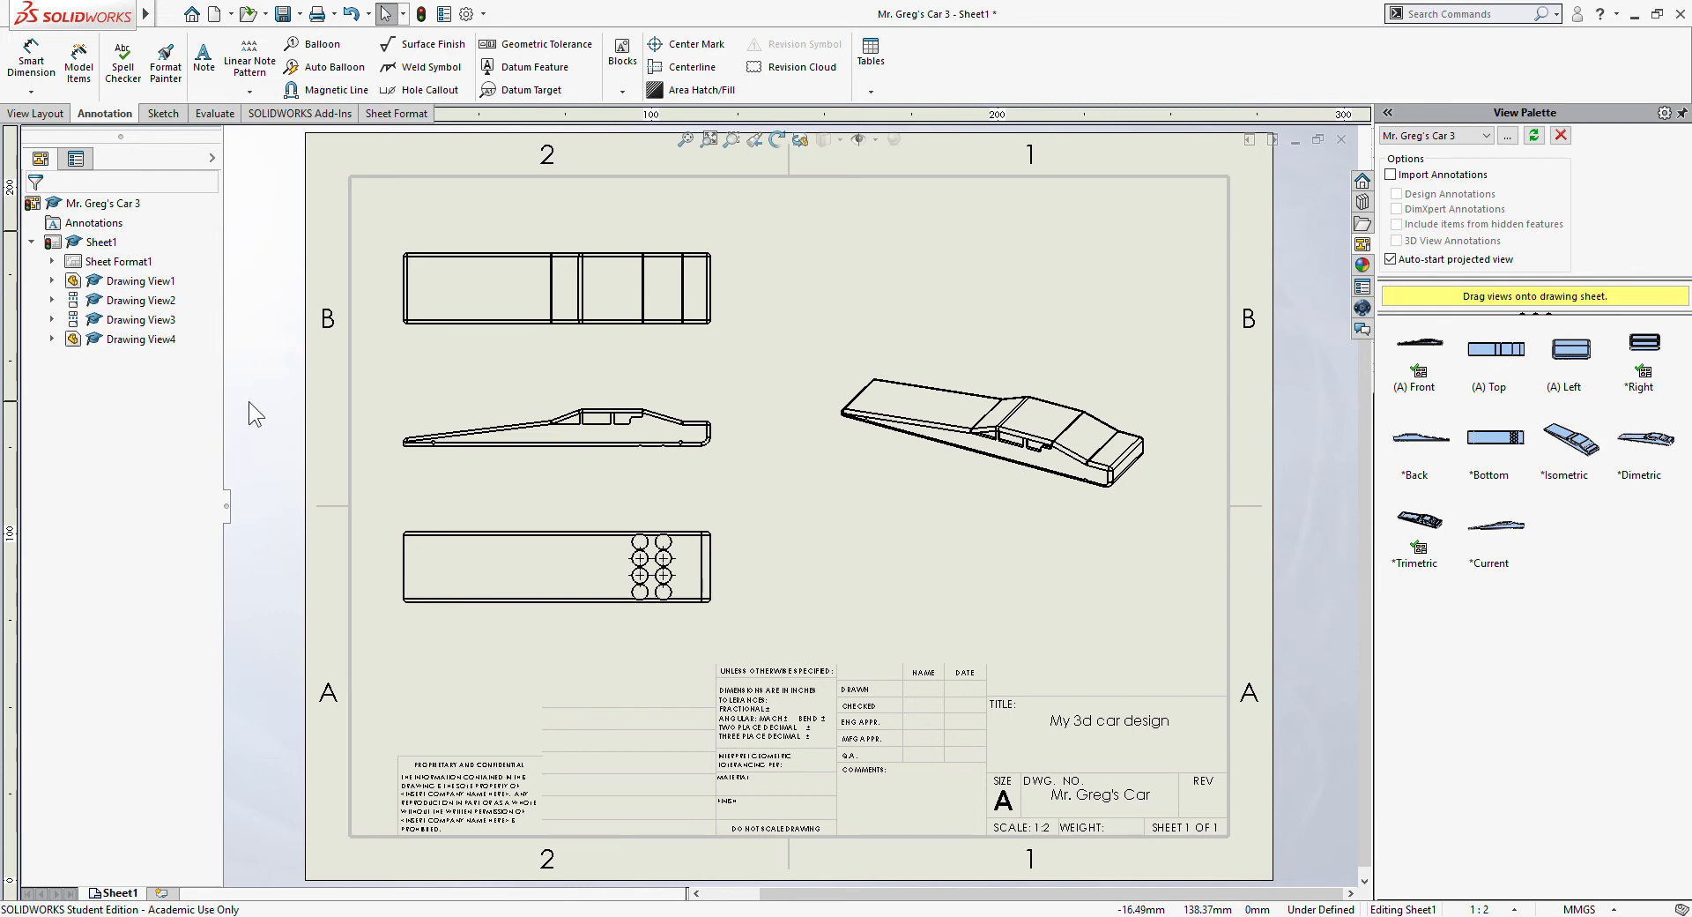
pyautogui.click(38, 71)
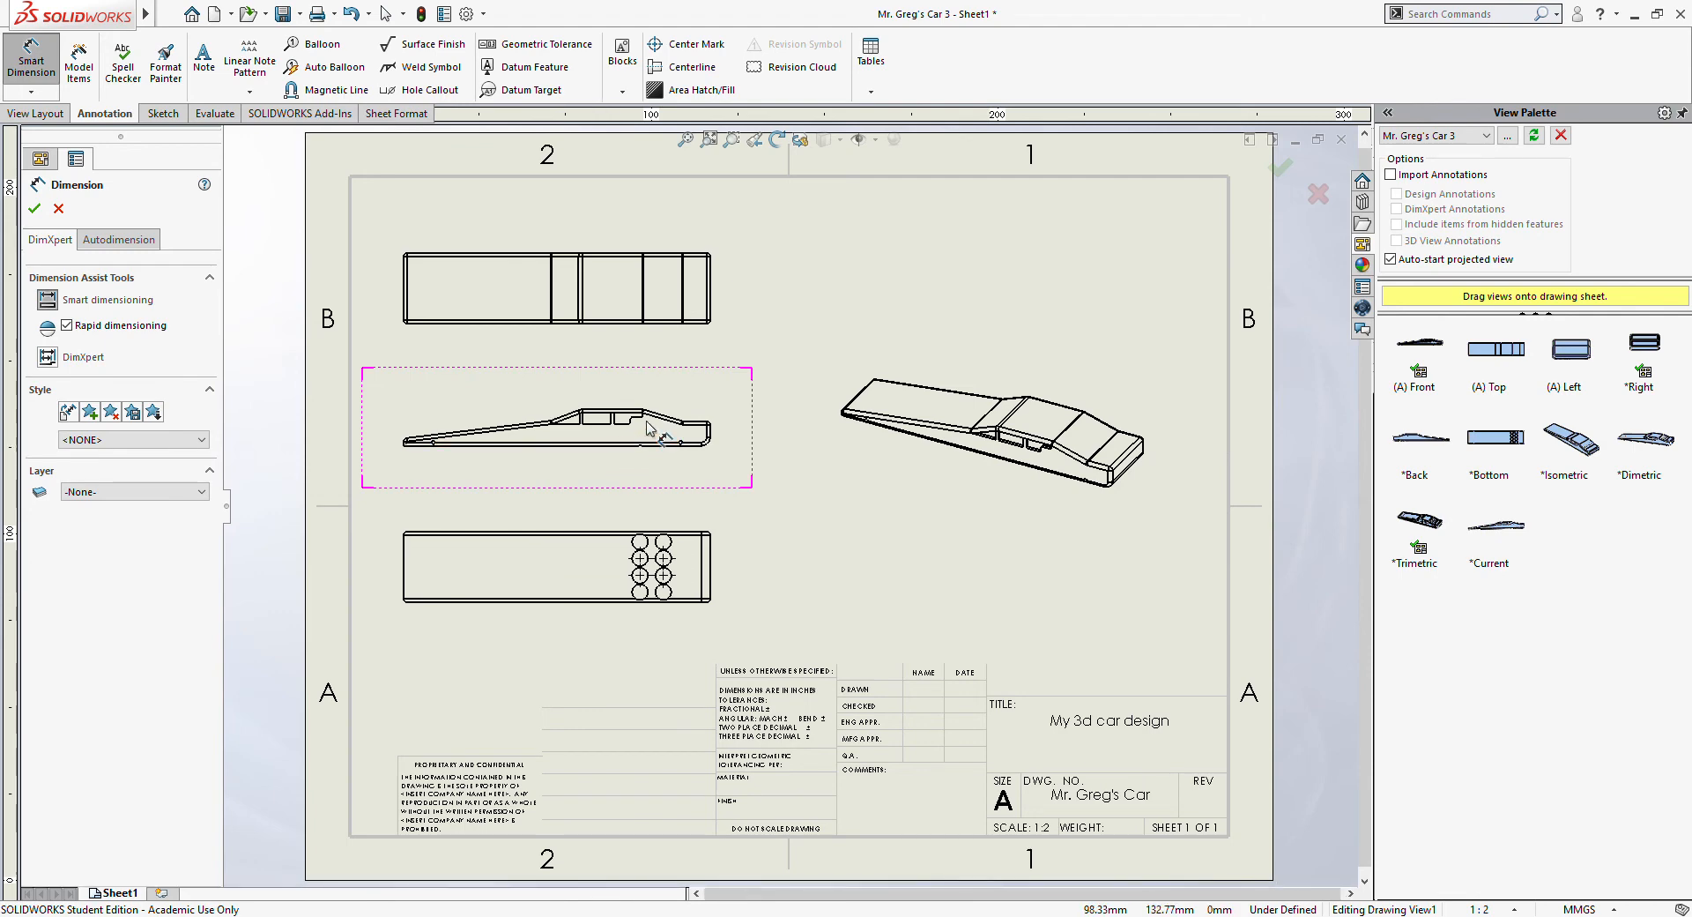
pyautogui.scroll(-4, 617, 450)
pyautogui.scroll(-2, 538, 481)
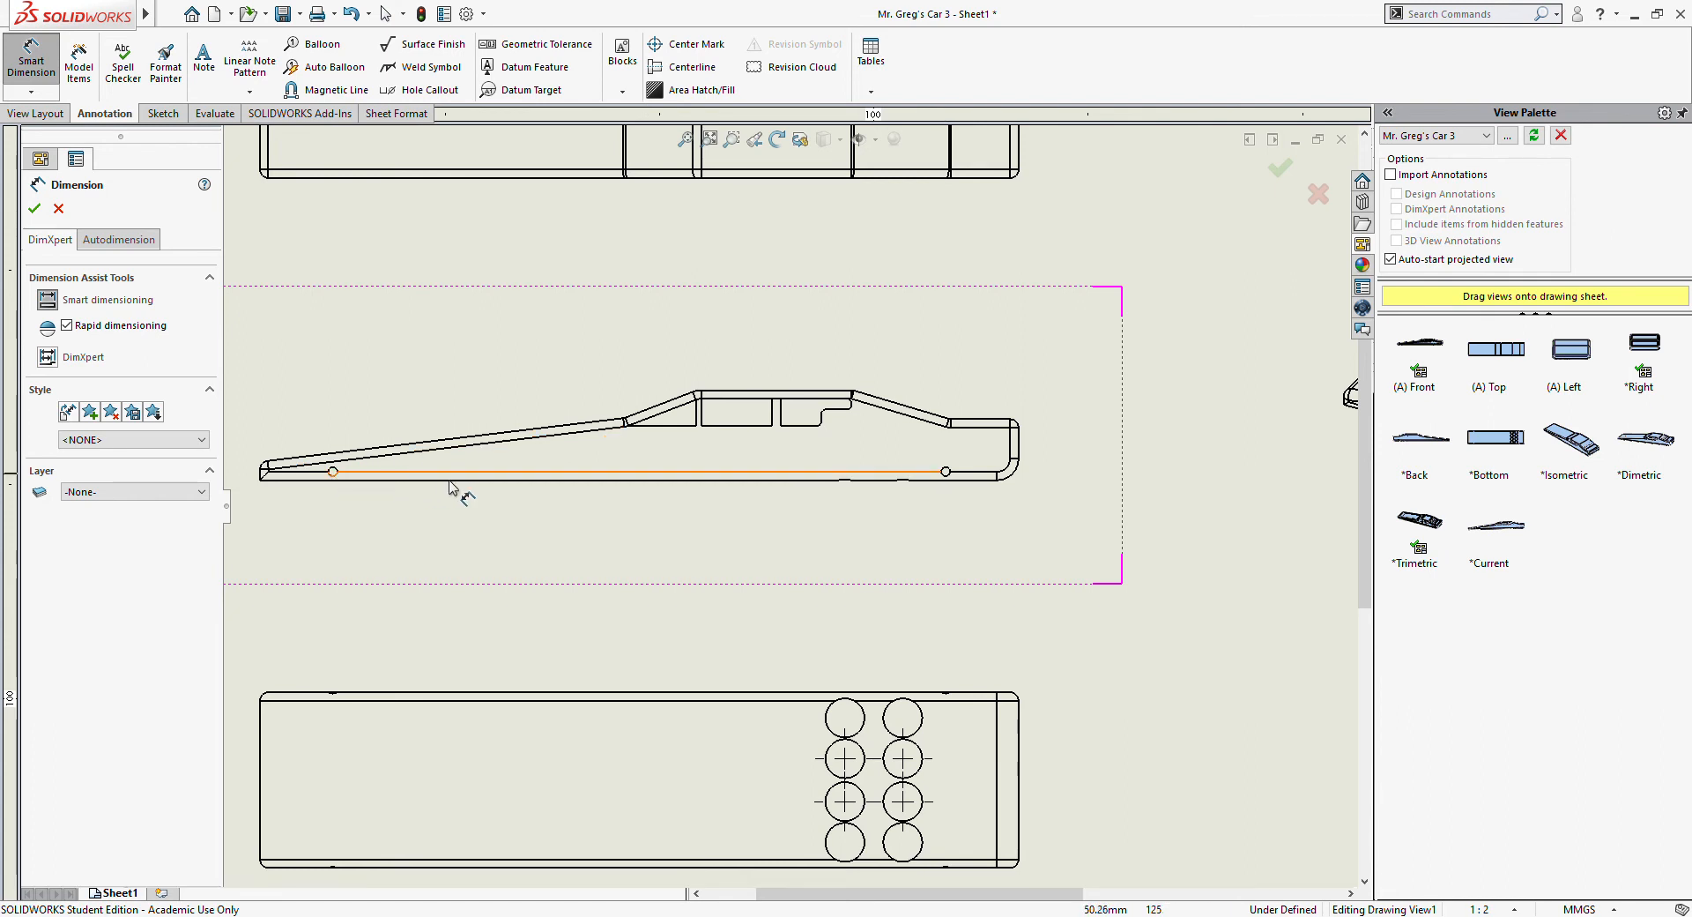
pyautogui.click(534, 473)
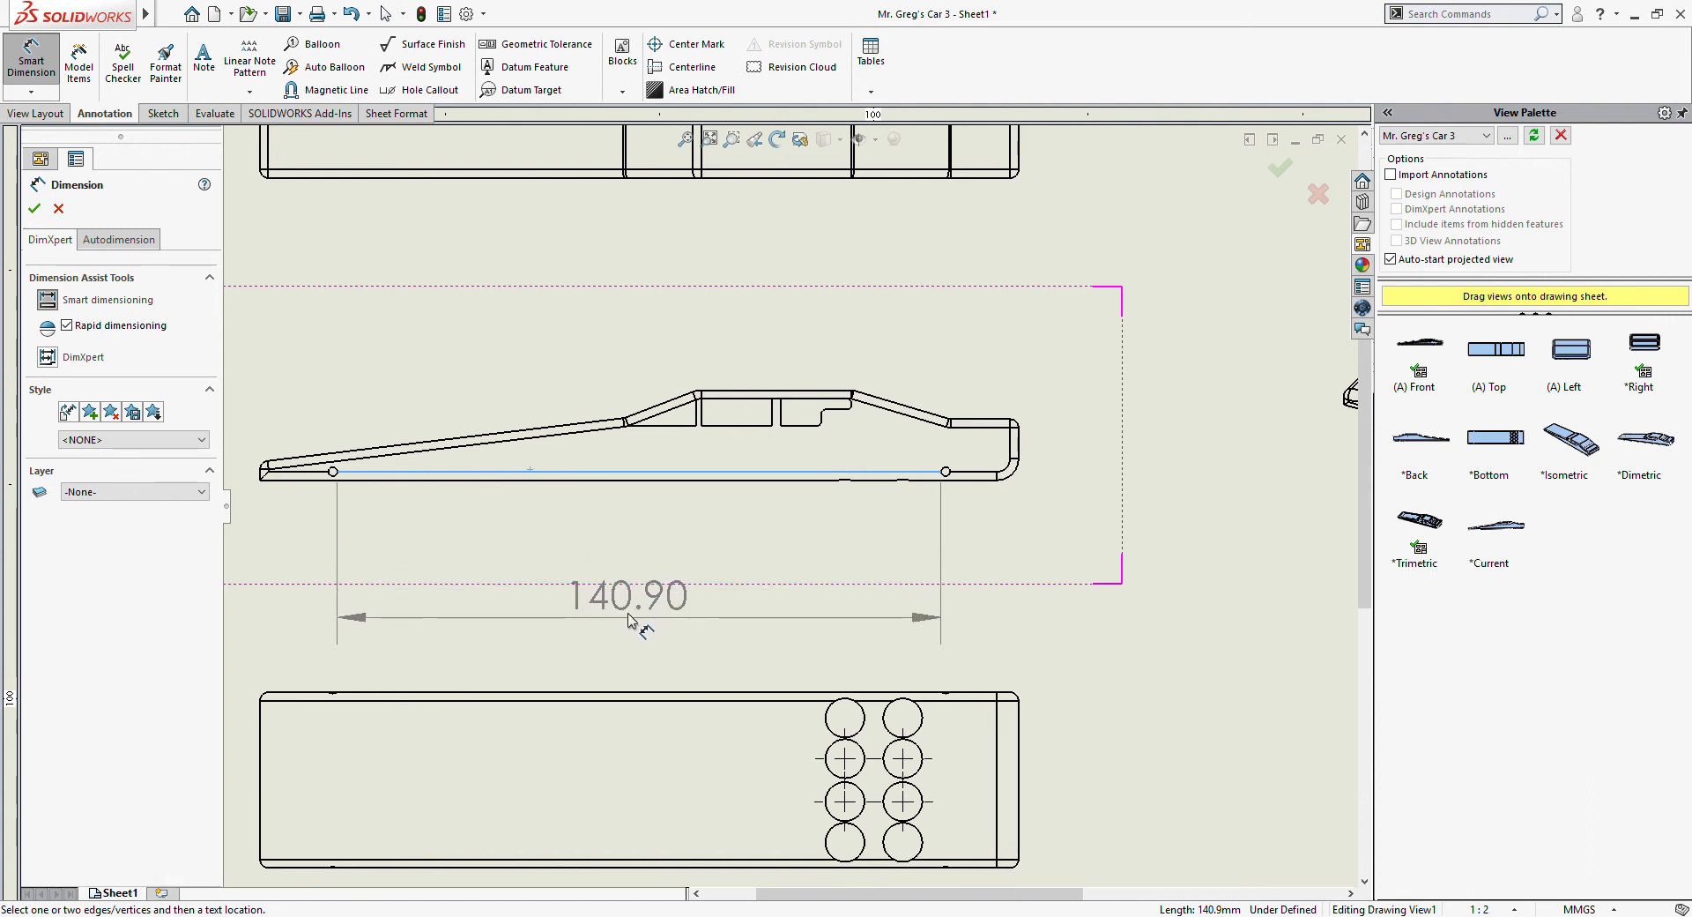
pyautogui.click(629, 614)
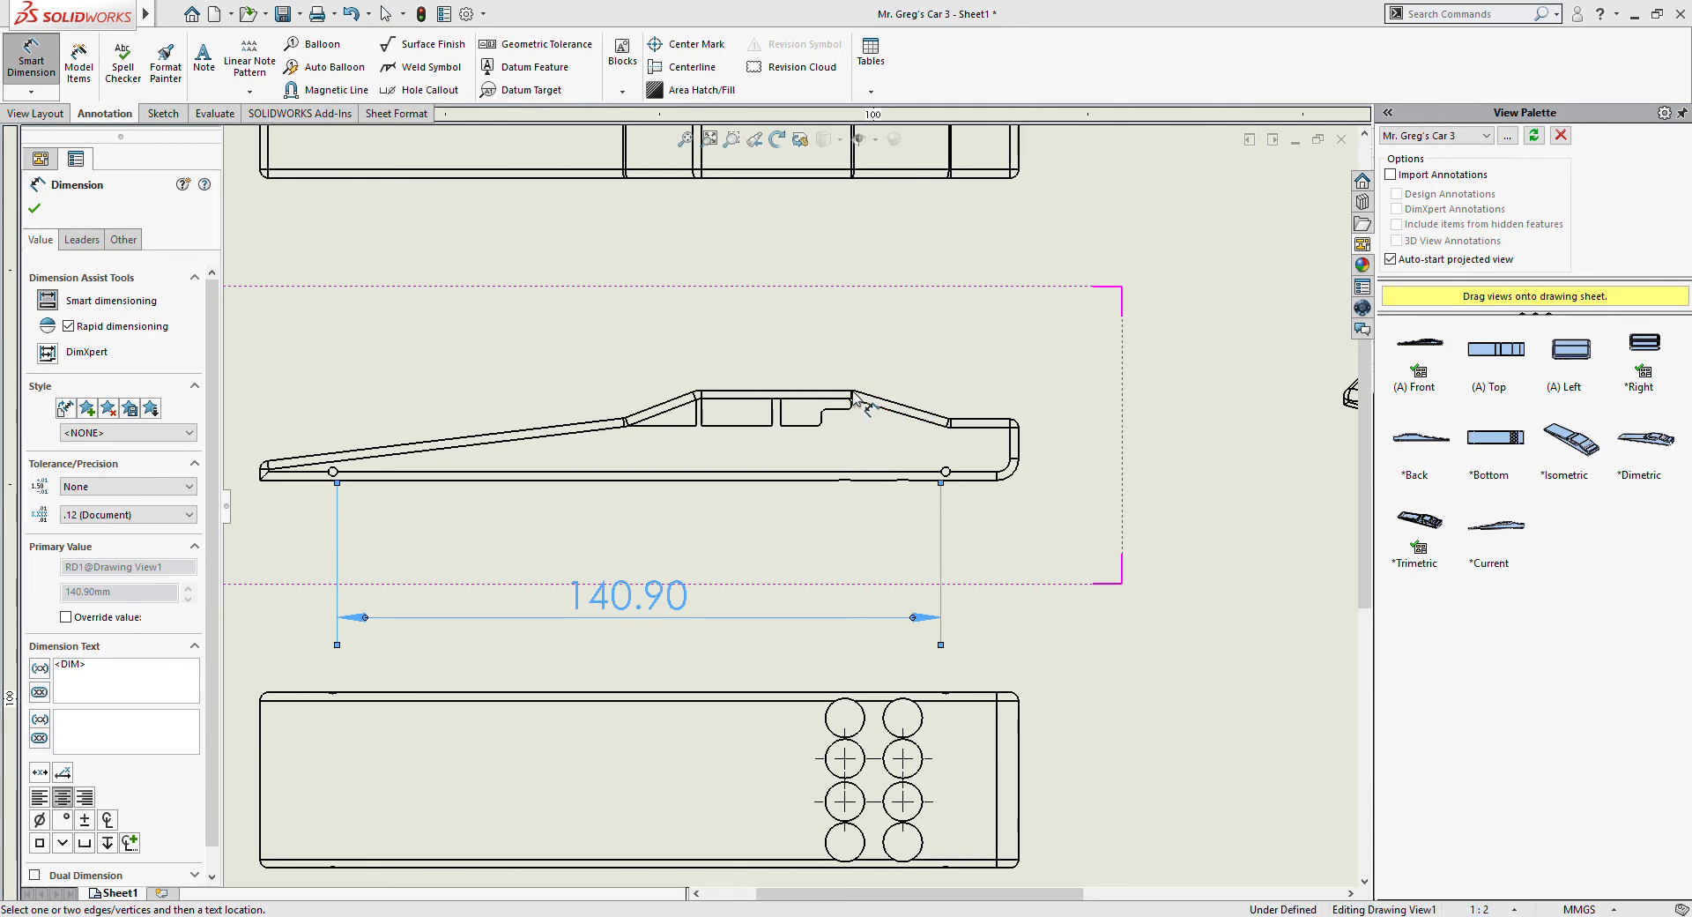
pyautogui.press('Escape')
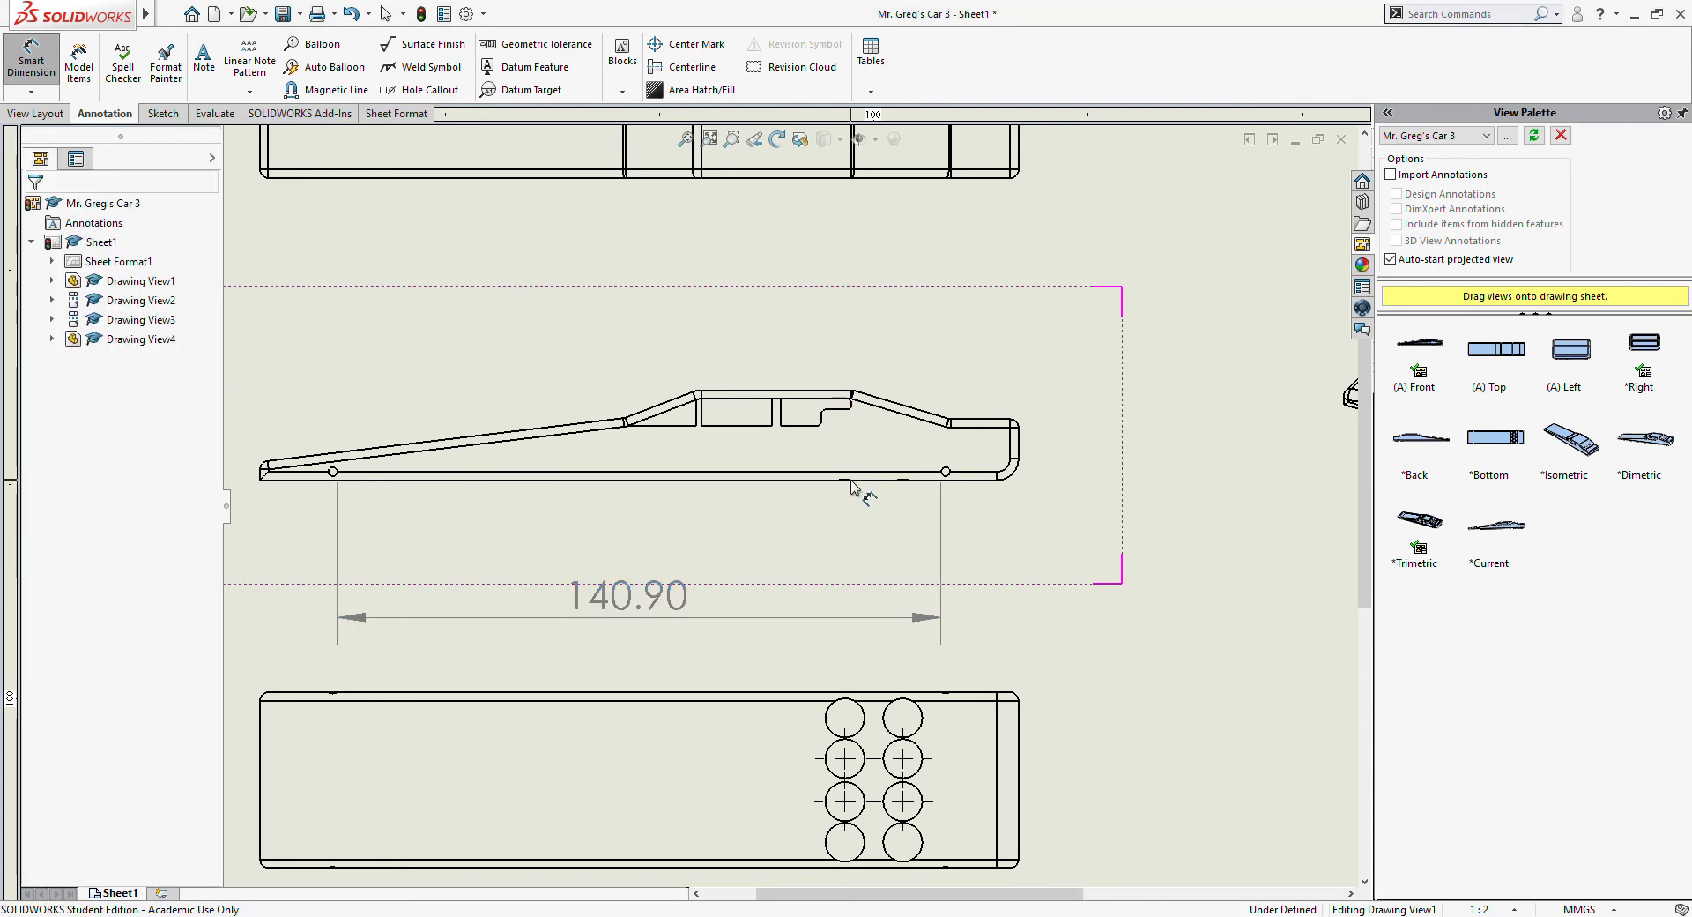
# - Dimension the car's height from roof to underside and the radius of its lower rear corner in the front view
pyautogui.click(854, 392)
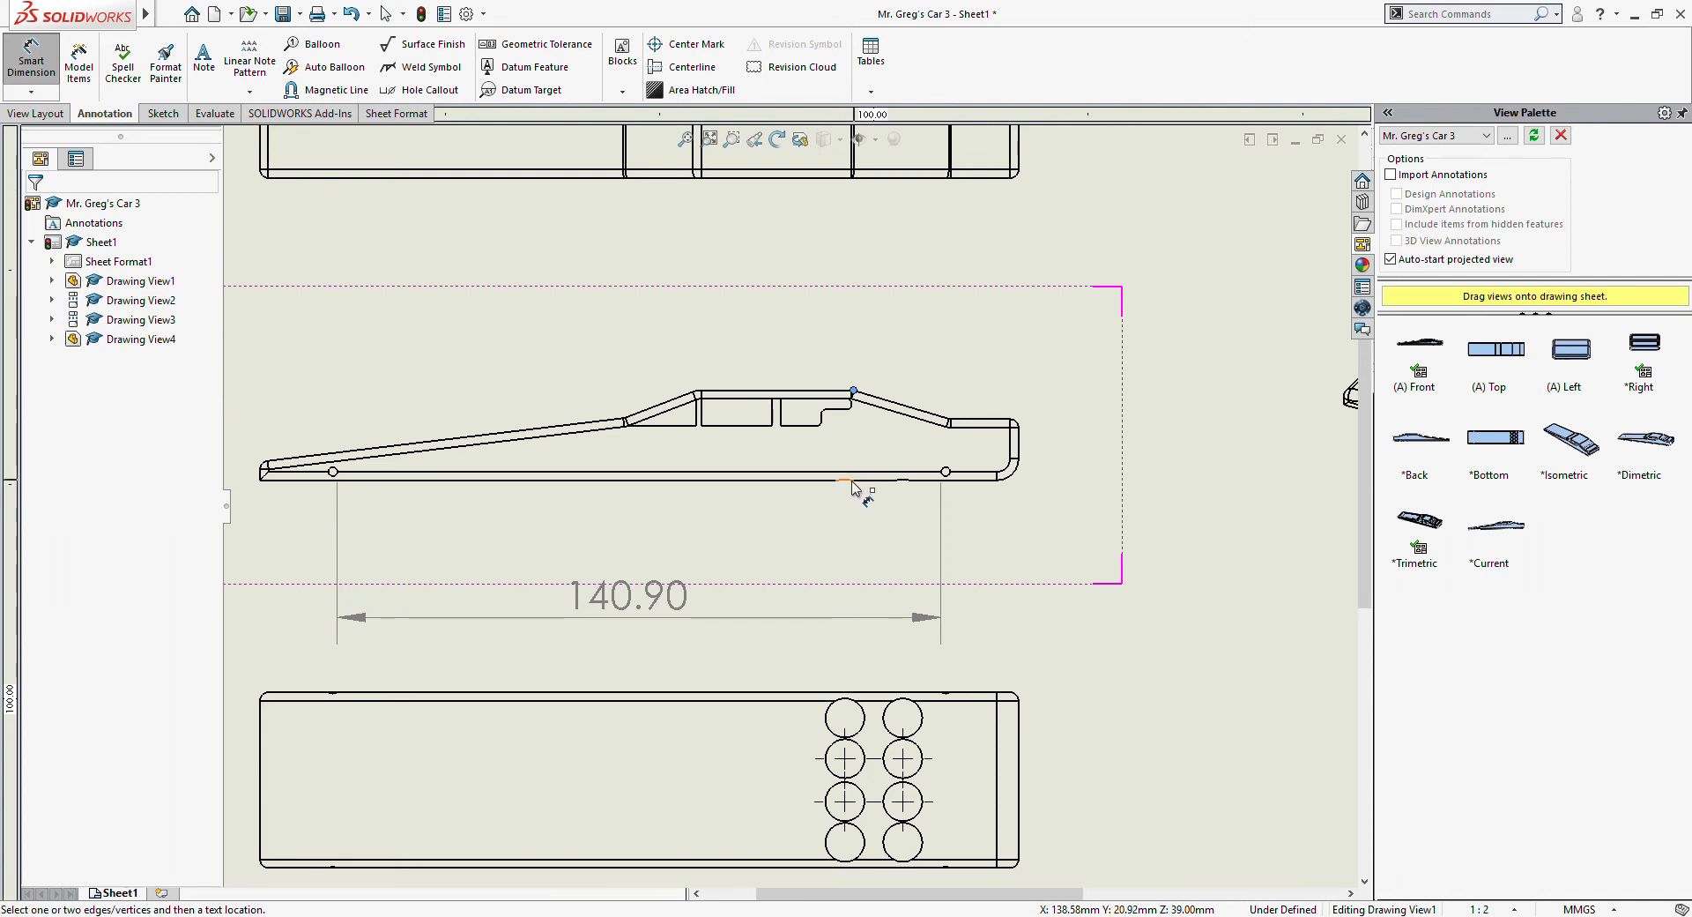
pyautogui.click(853, 481)
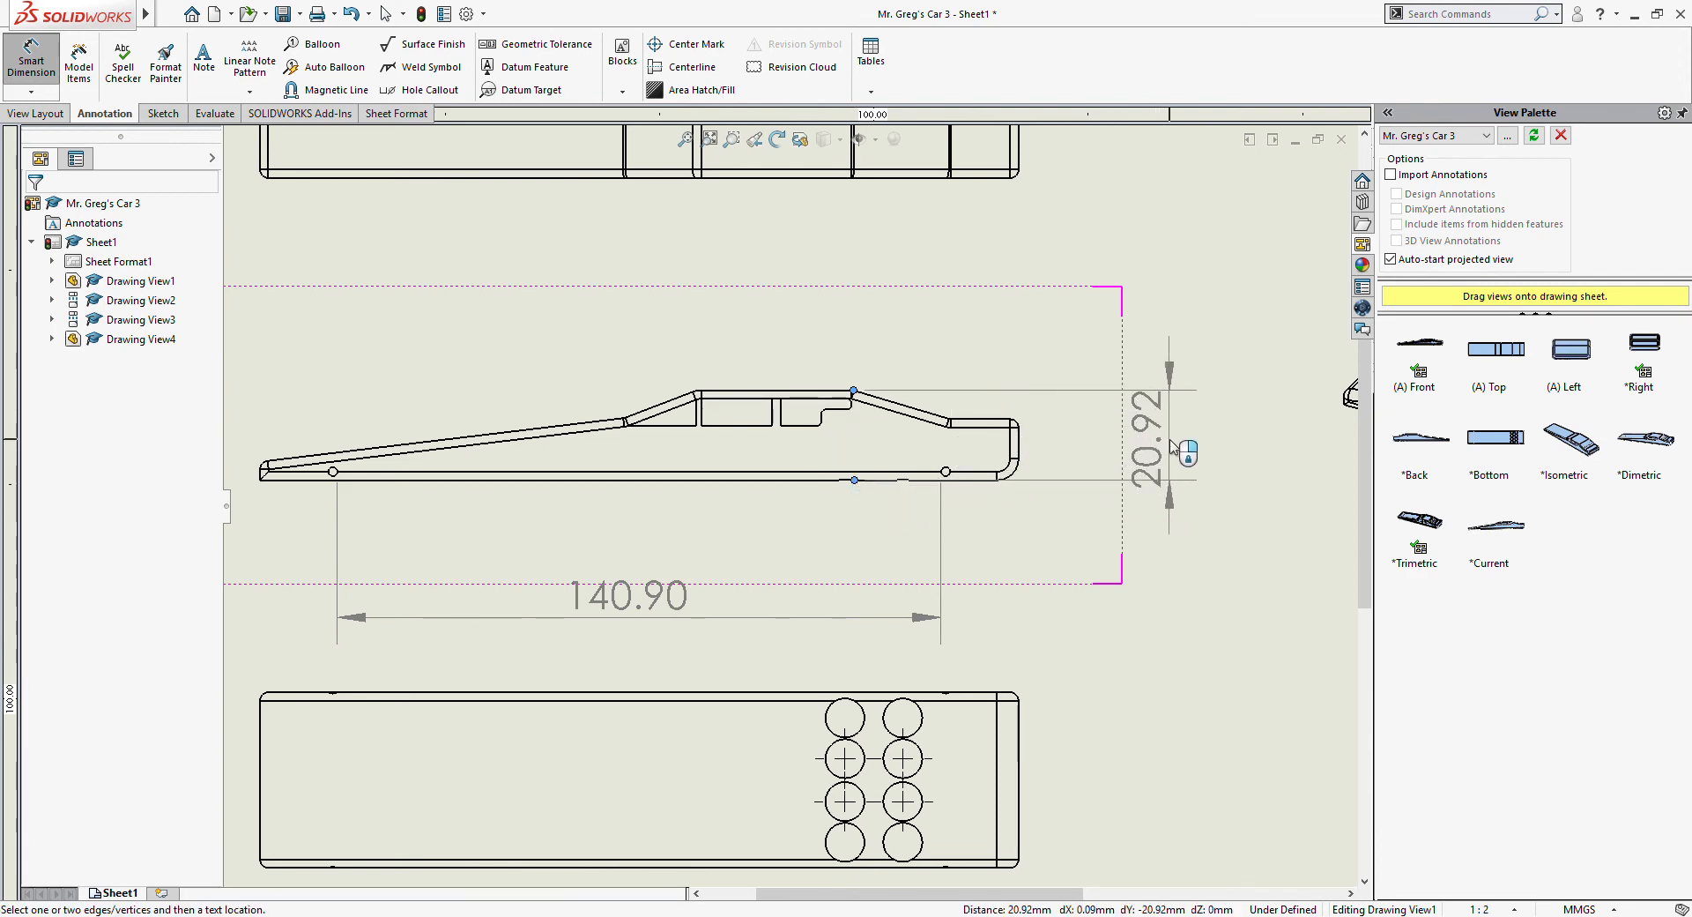
pyautogui.click(1170, 445)
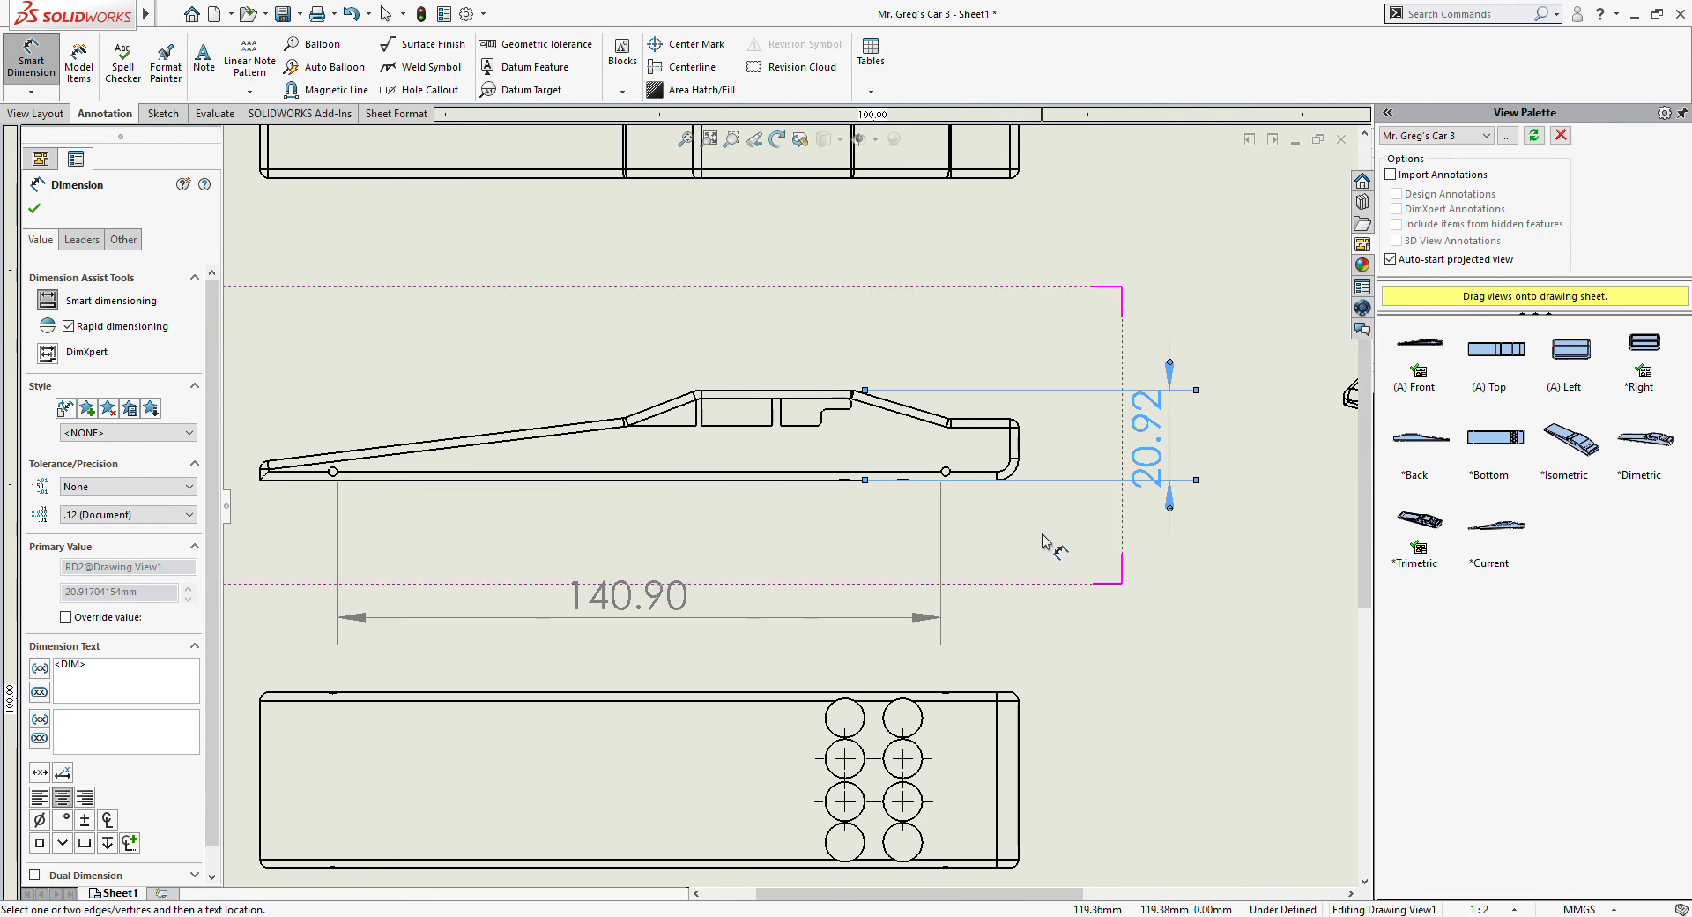
pyautogui.click(1016, 479)
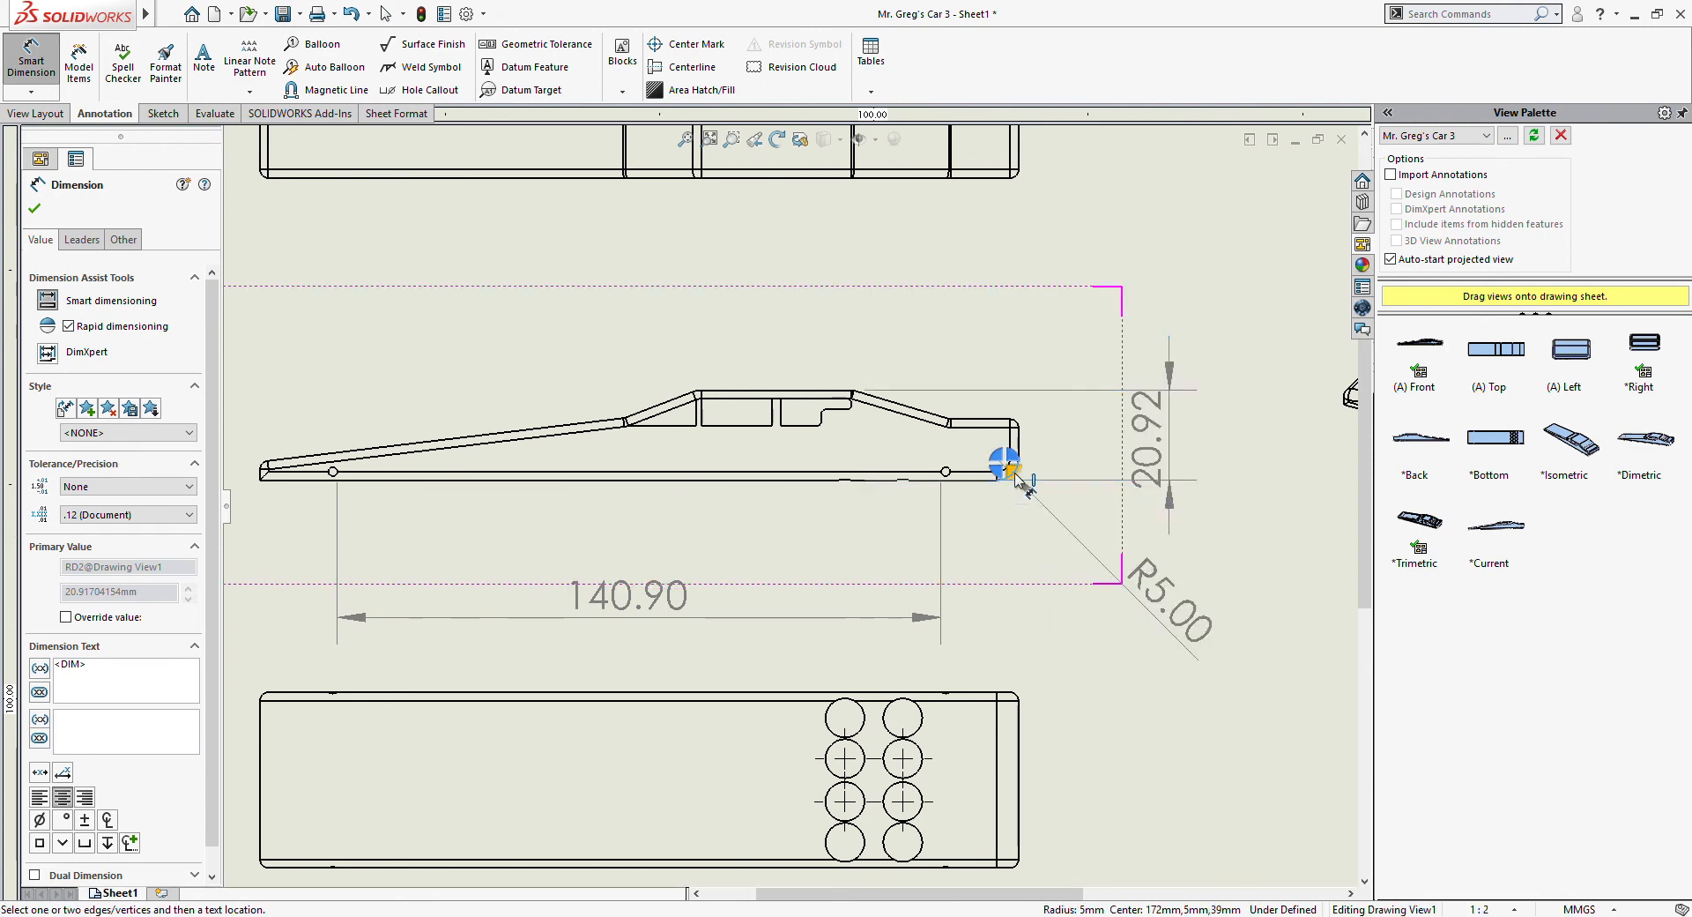
pyautogui.click(1171, 639)
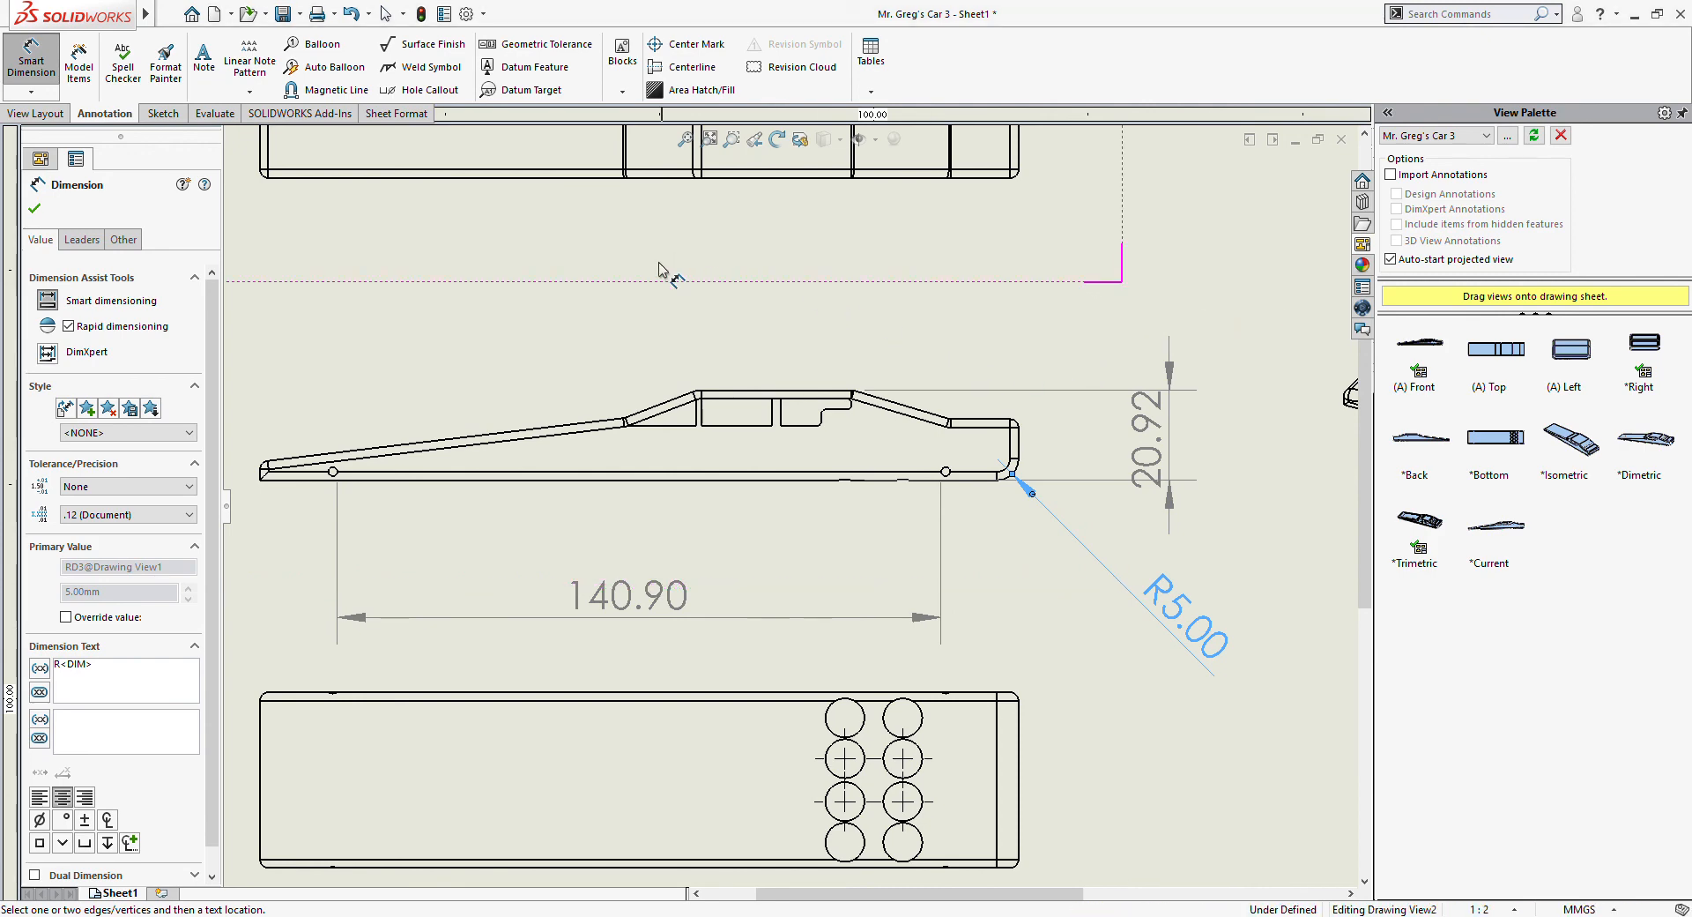
# - Dimension the lengths of the two crosswise edges ahead of the roof in the top view, placing both on the hood
pyautogui.scroll(3, 714, 328)
pyautogui.scroll(2, 793, 337)
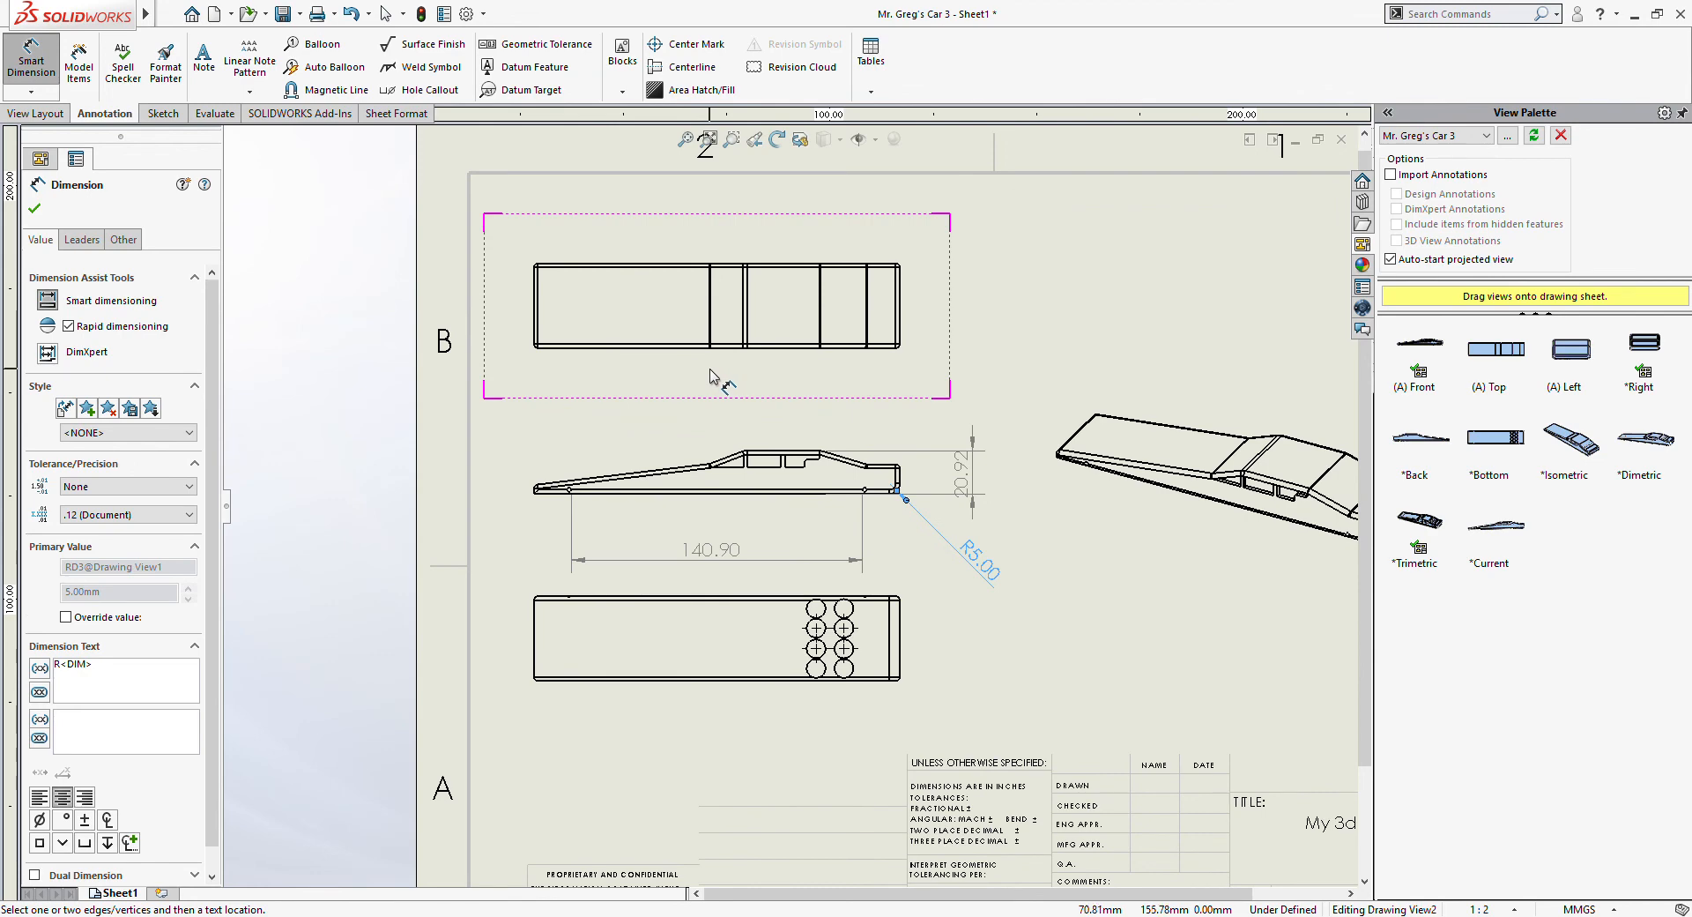
pyautogui.click(712, 319)
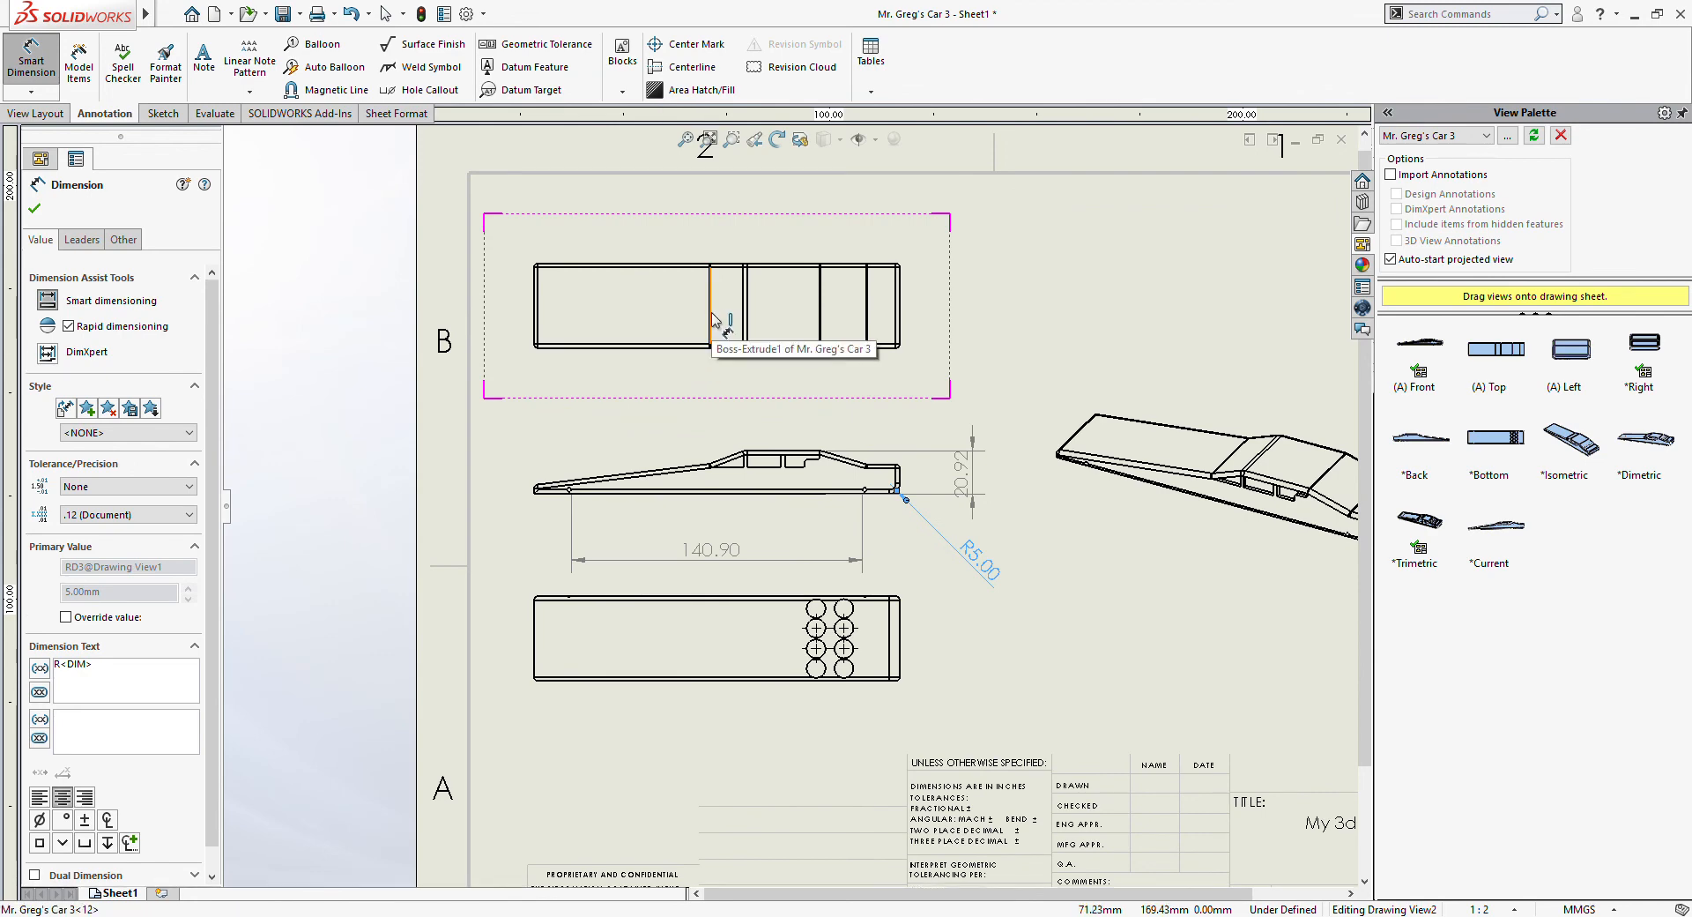
pyautogui.click(607, 318)
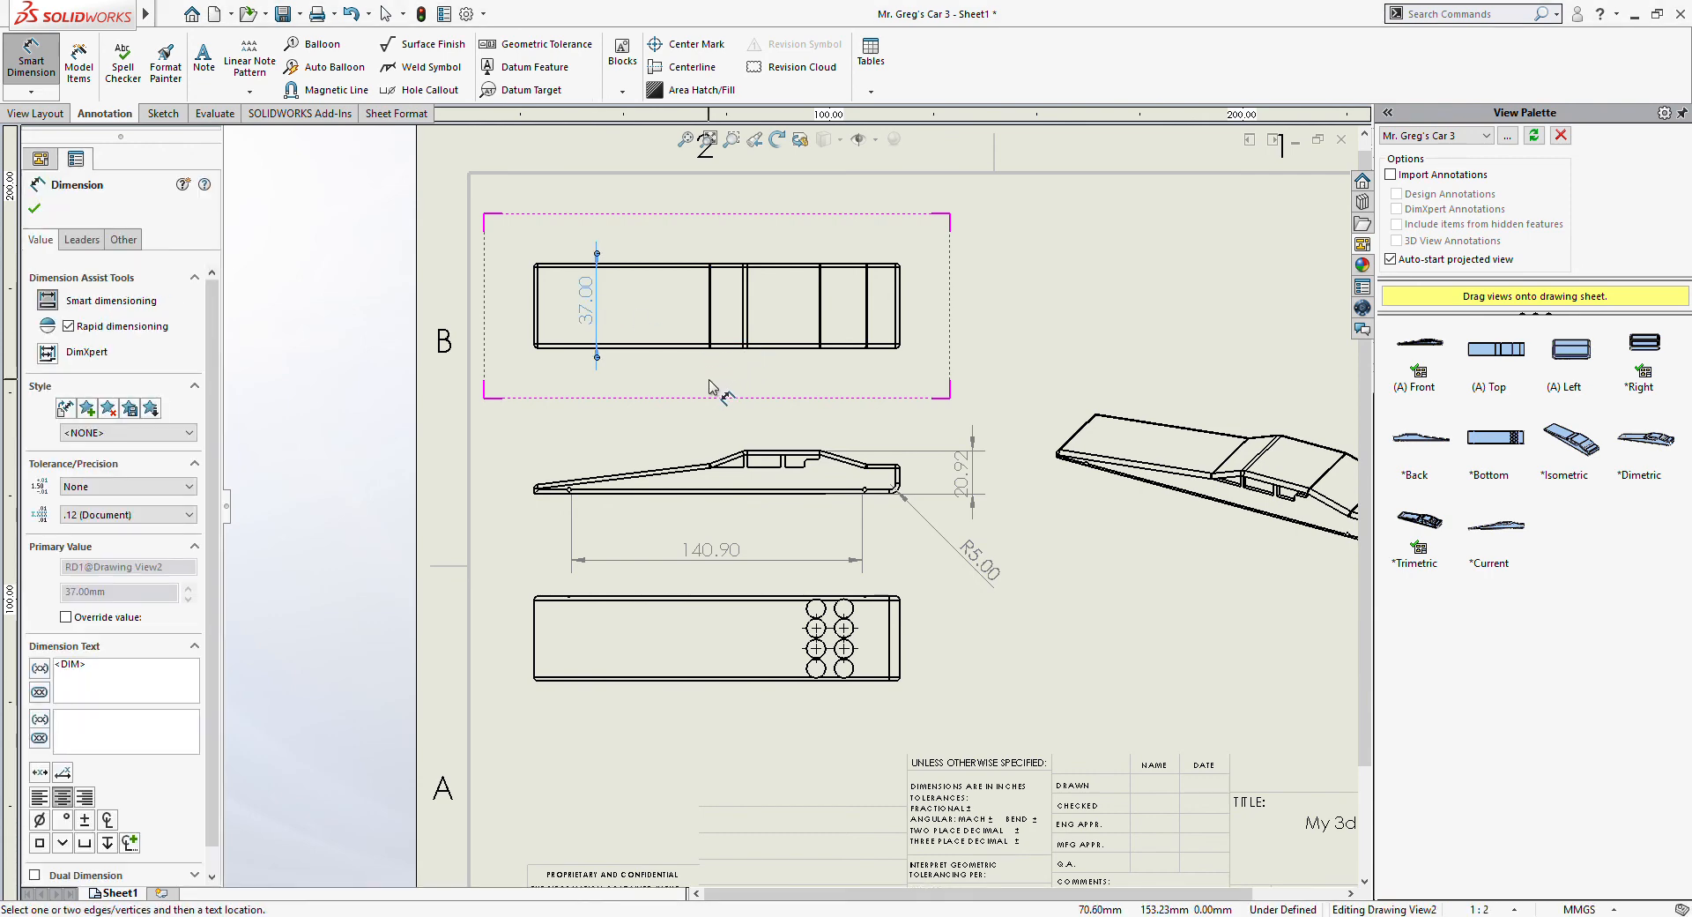
pyautogui.click(744, 324)
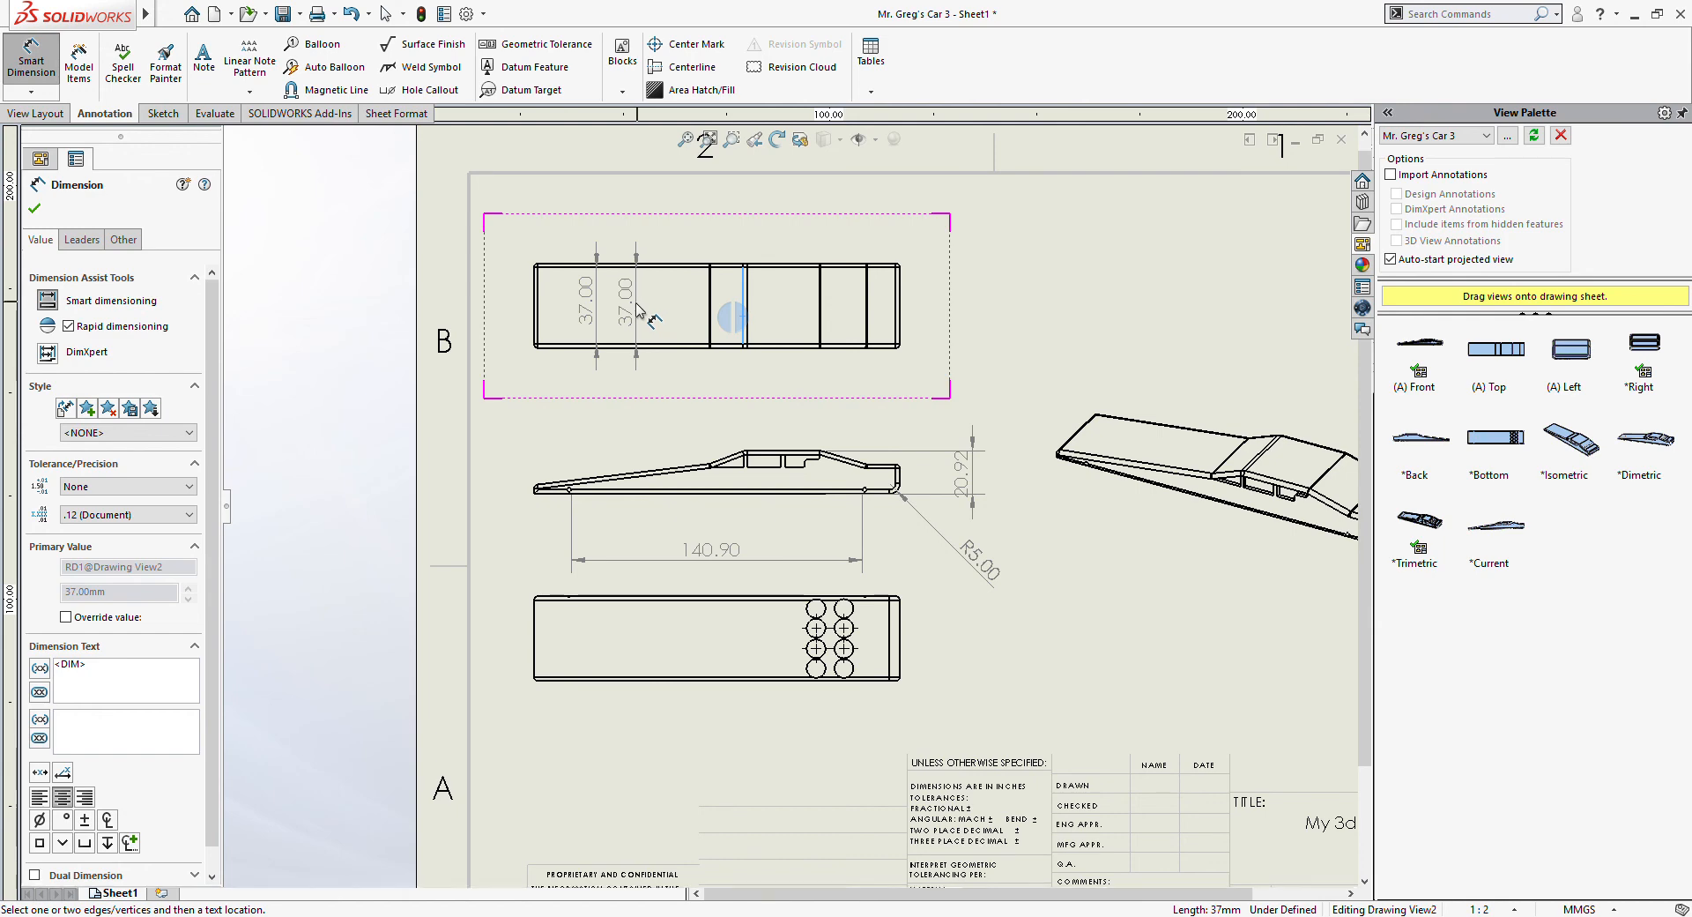
pyautogui.click(650, 319)
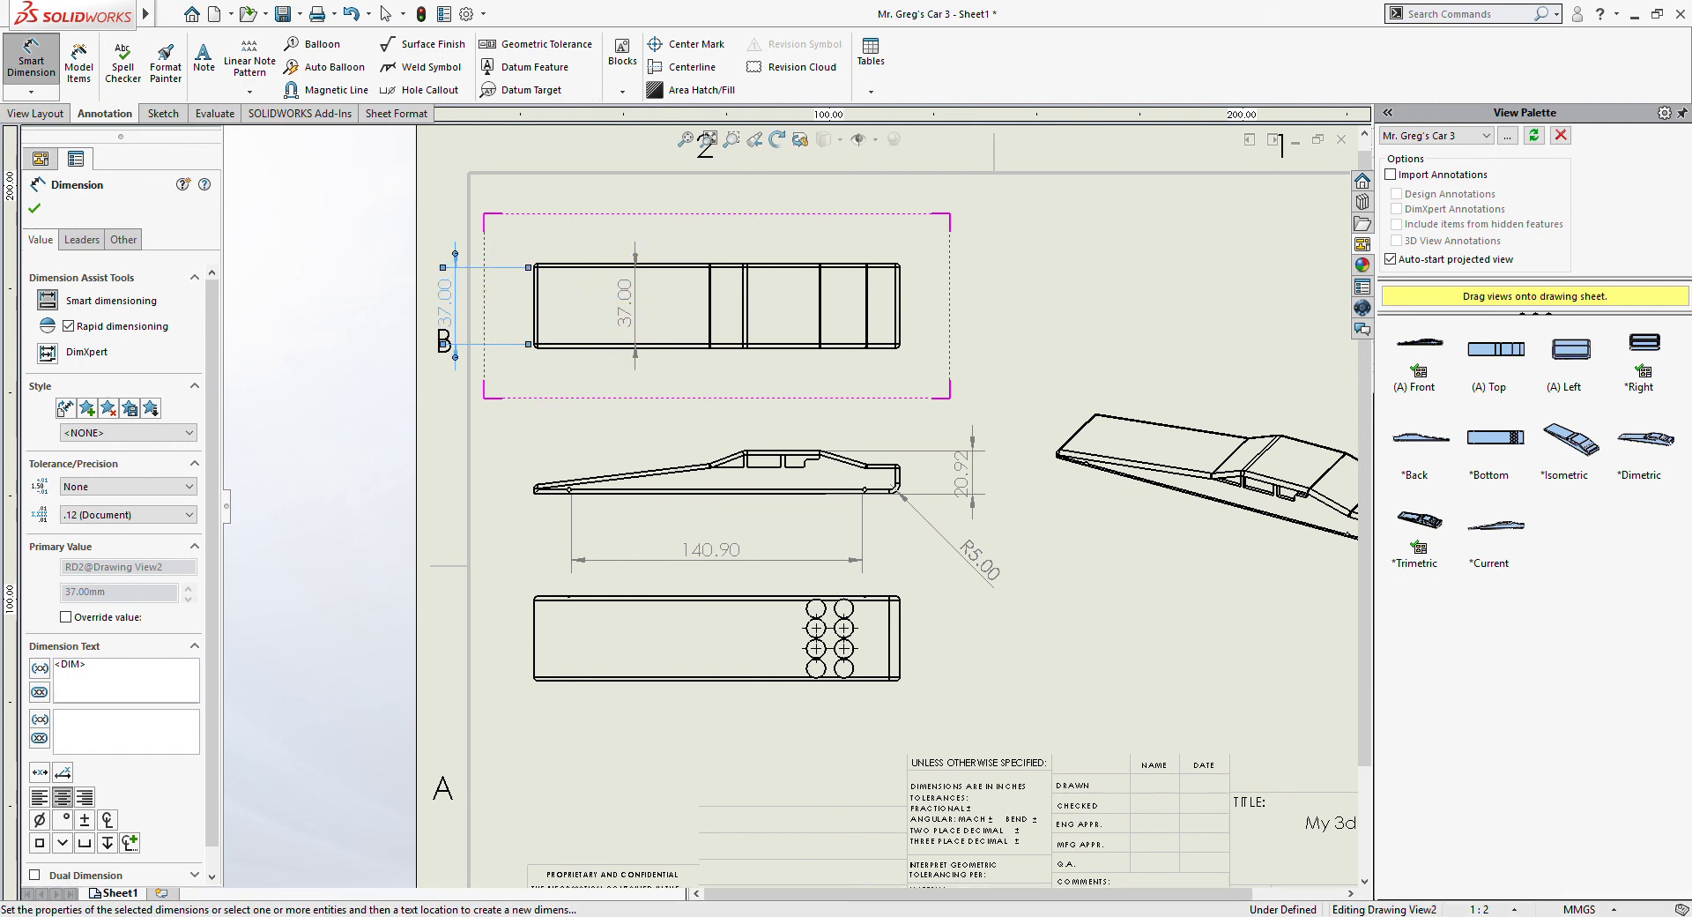
# - Reposition the two width dimensions in the top view so they sit spaced apart on the car's hood
pyautogui.moveTo(633, 302); pyautogui.dragTo(491, 305)
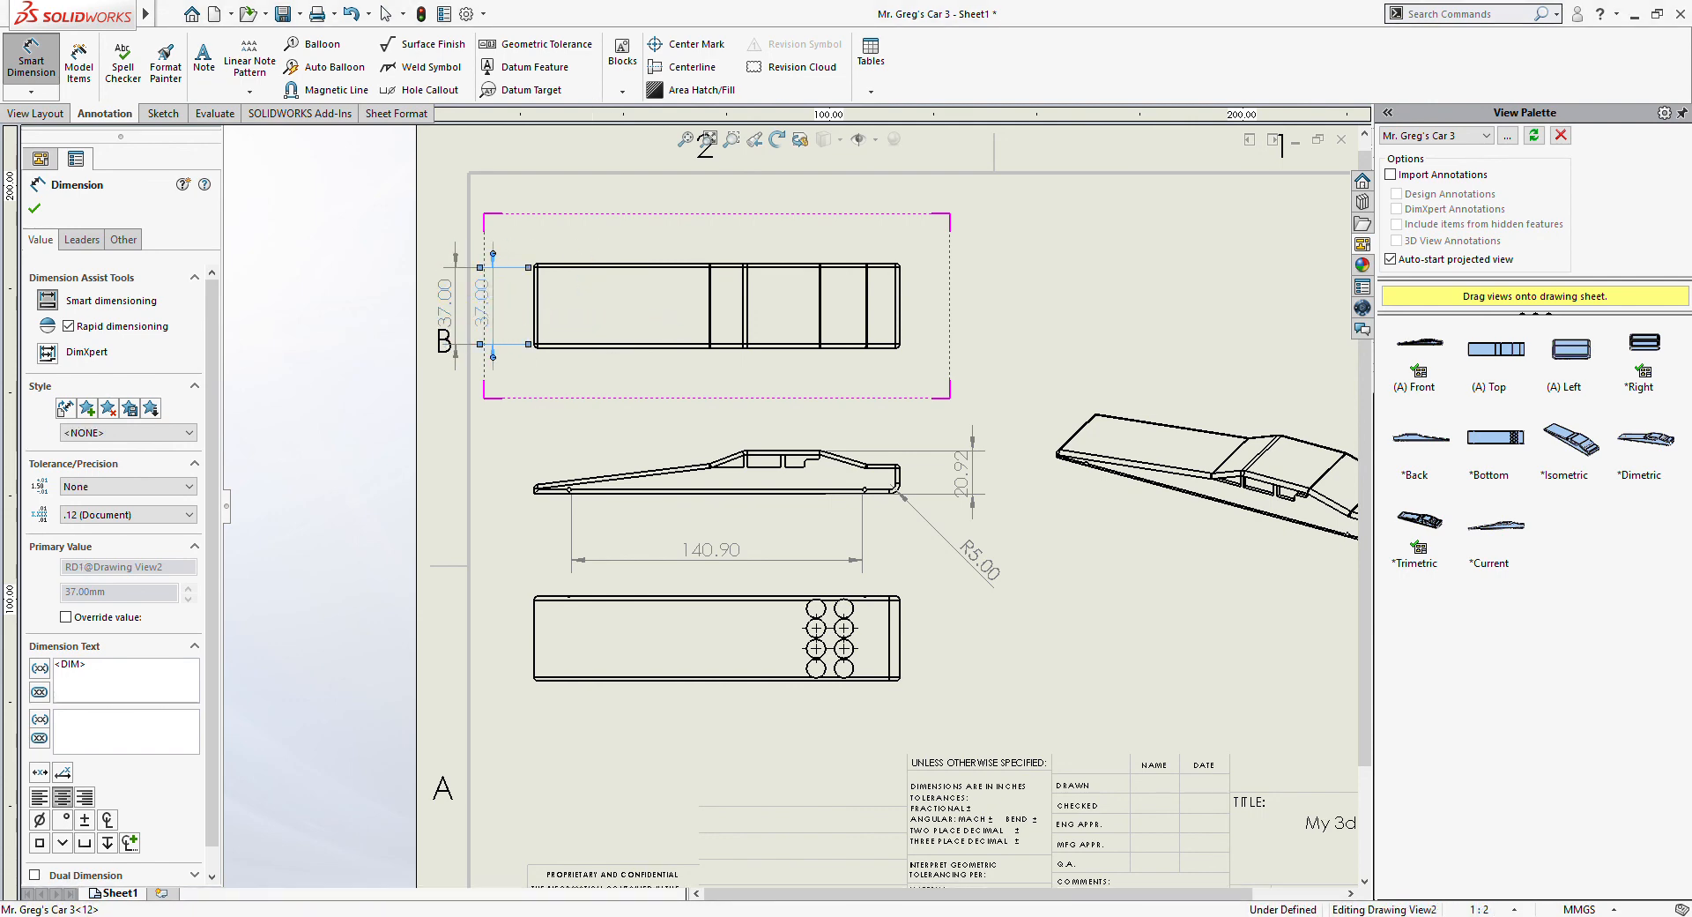
pyautogui.click(491, 305)
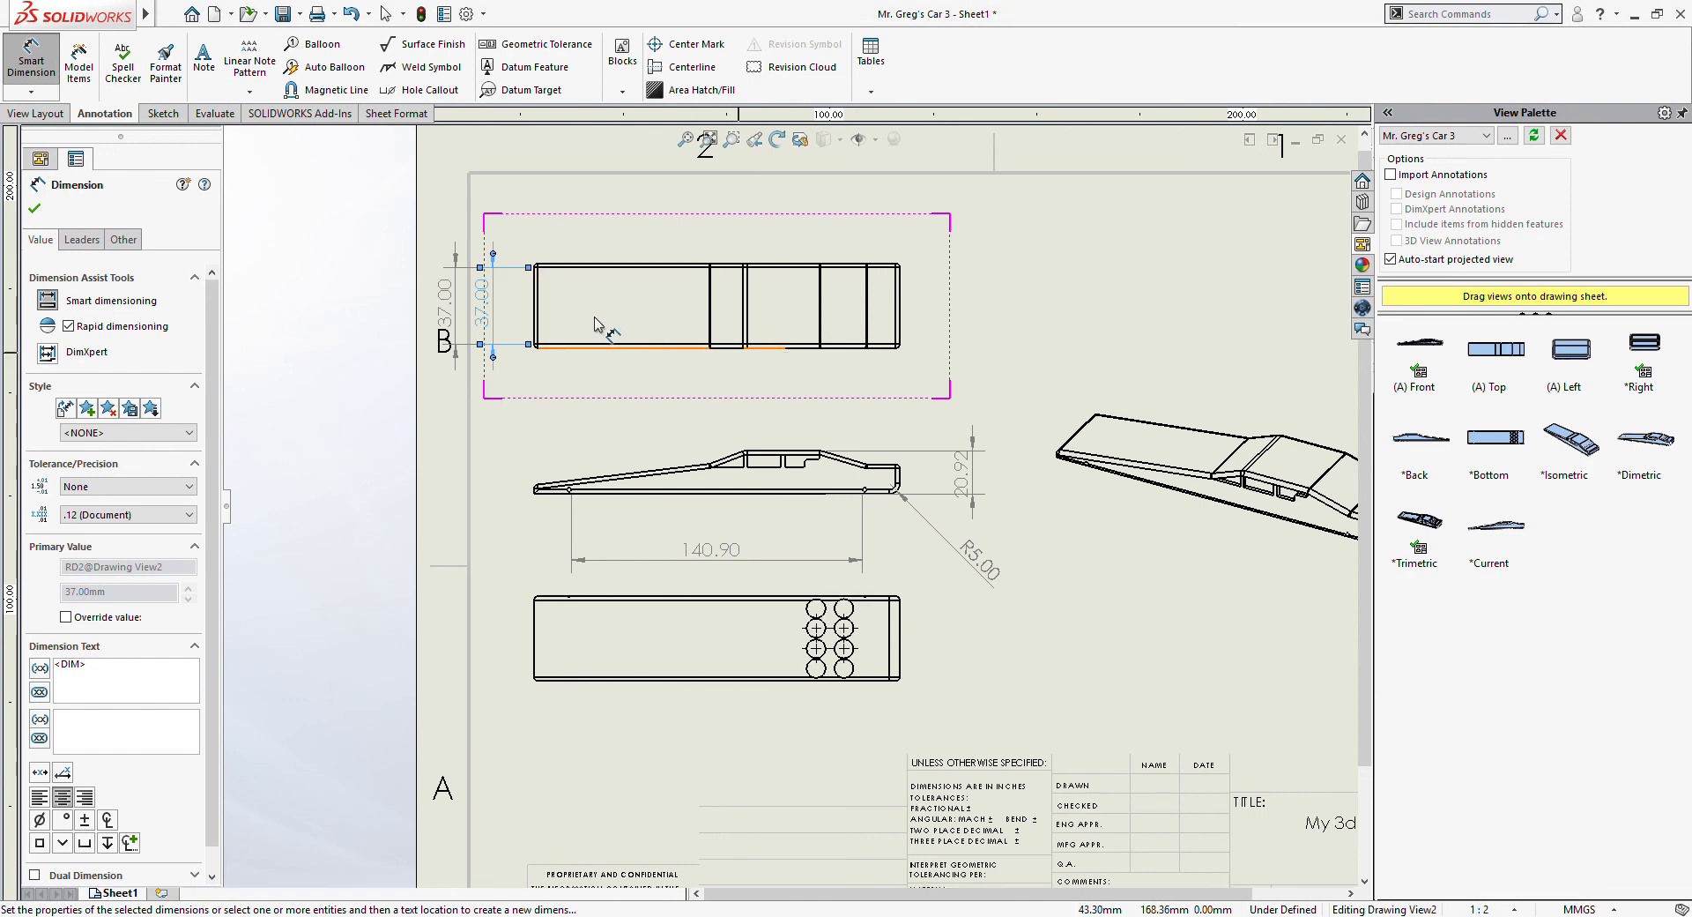
pyautogui.moveTo(494, 318); pyautogui.dragTo(659, 319)
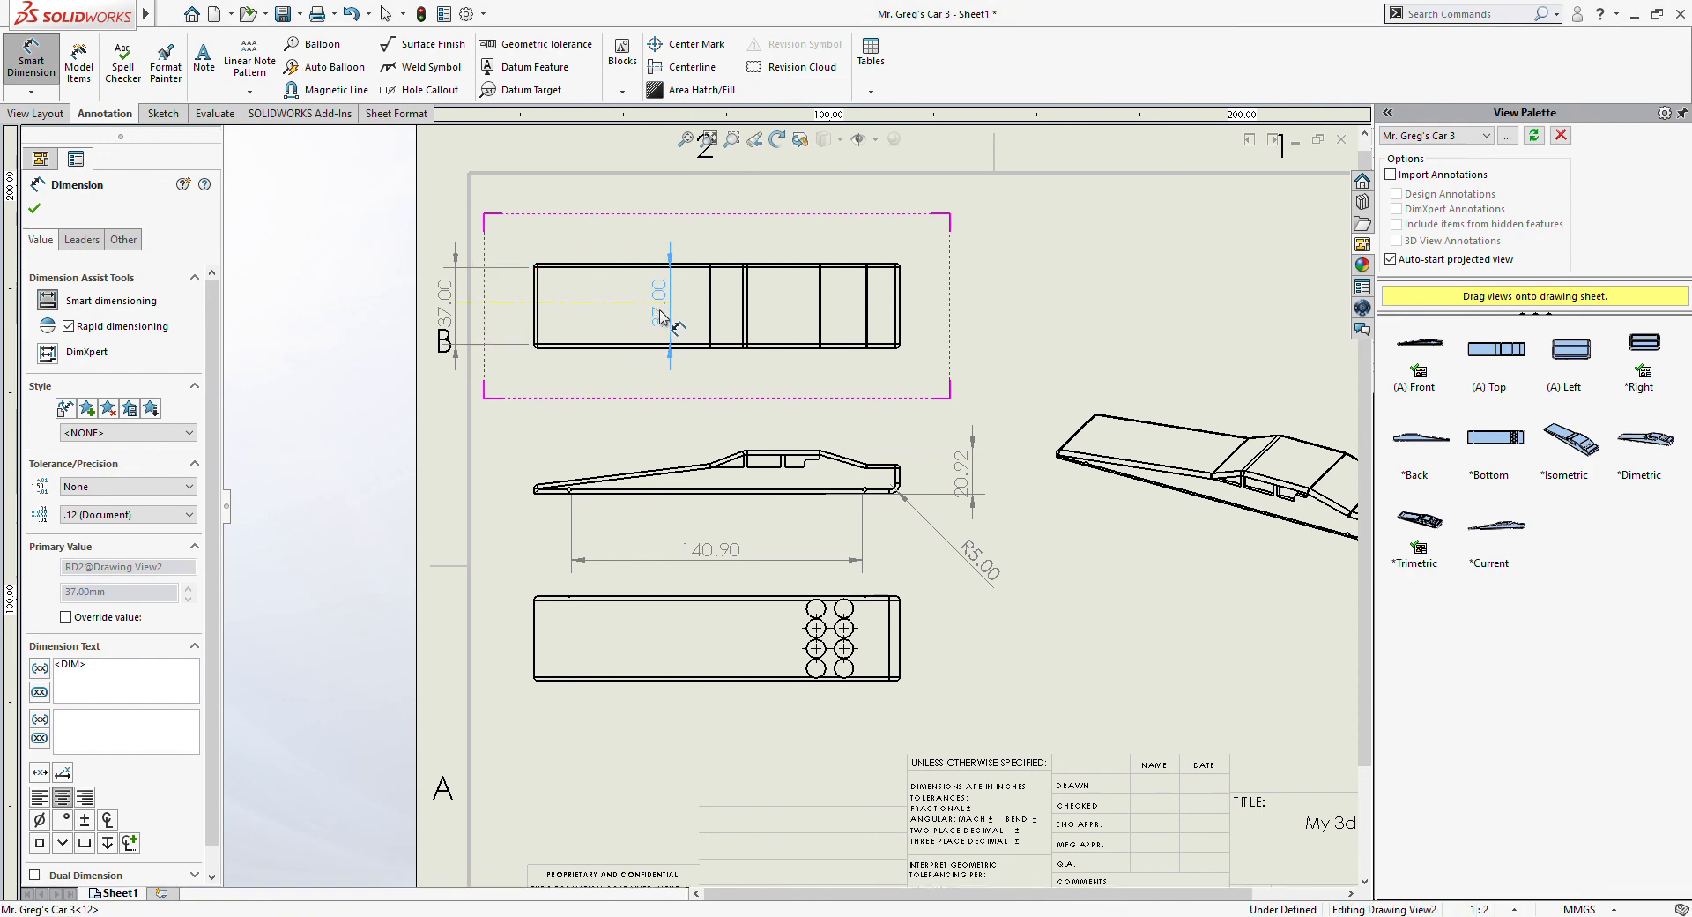
pyautogui.moveTo(457, 319); pyautogui.dragTo(610, 322)
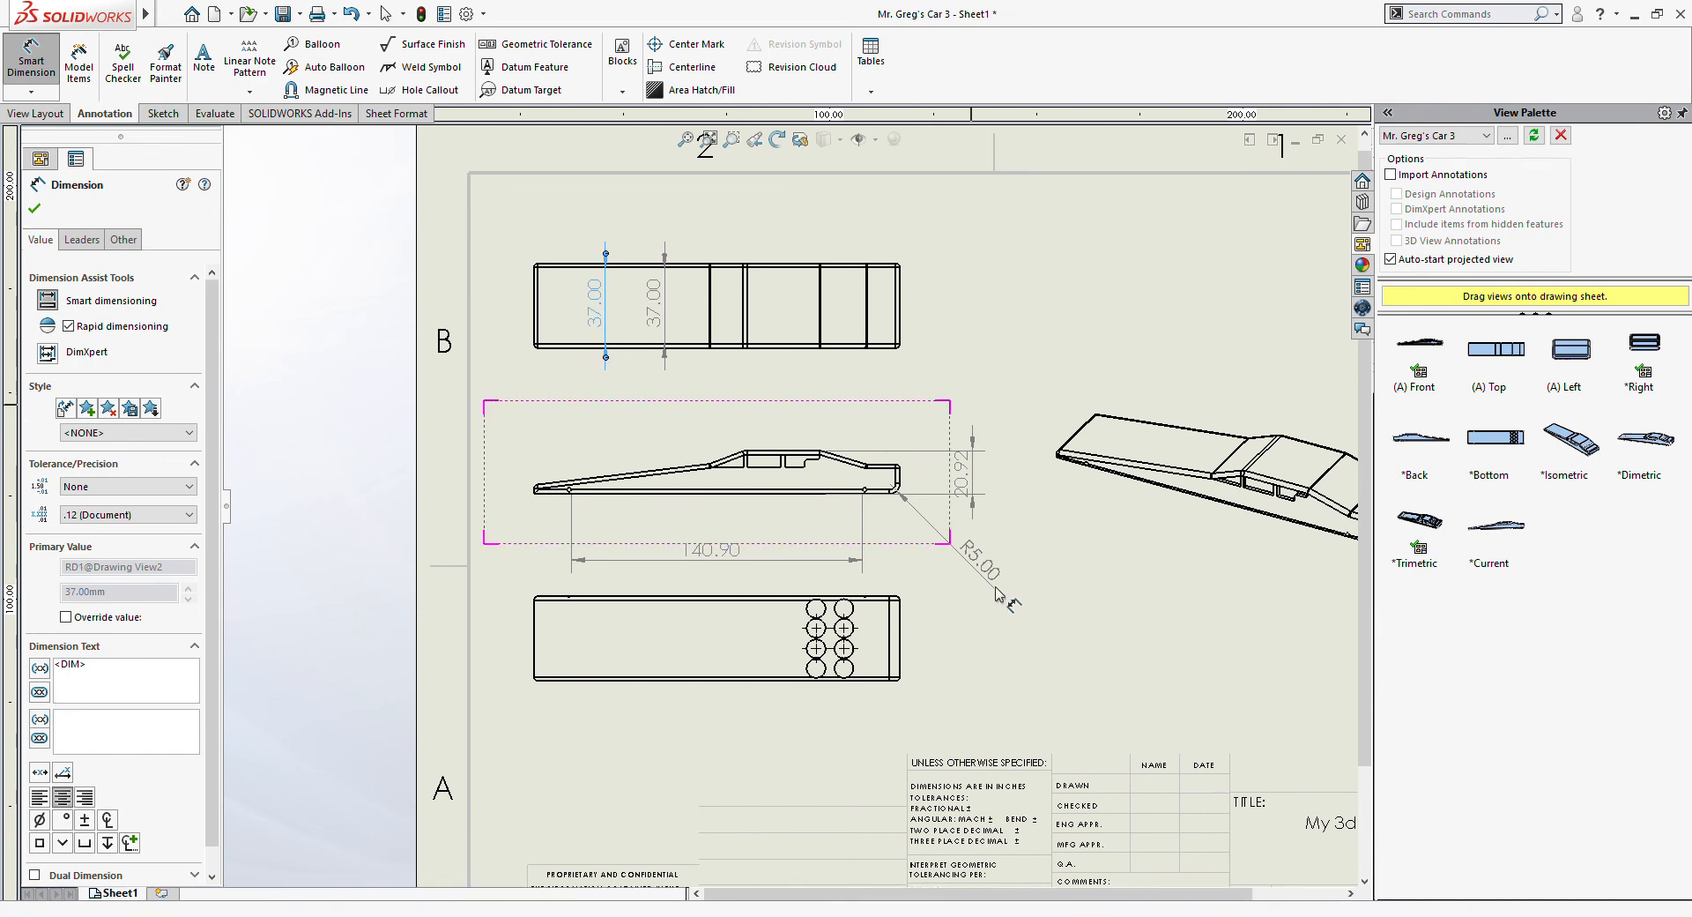
# - Dimension the radius of the uppermost hole in the rear column of the bottom view, placing the value beyond the car's rear
pyautogui.click(852, 616)
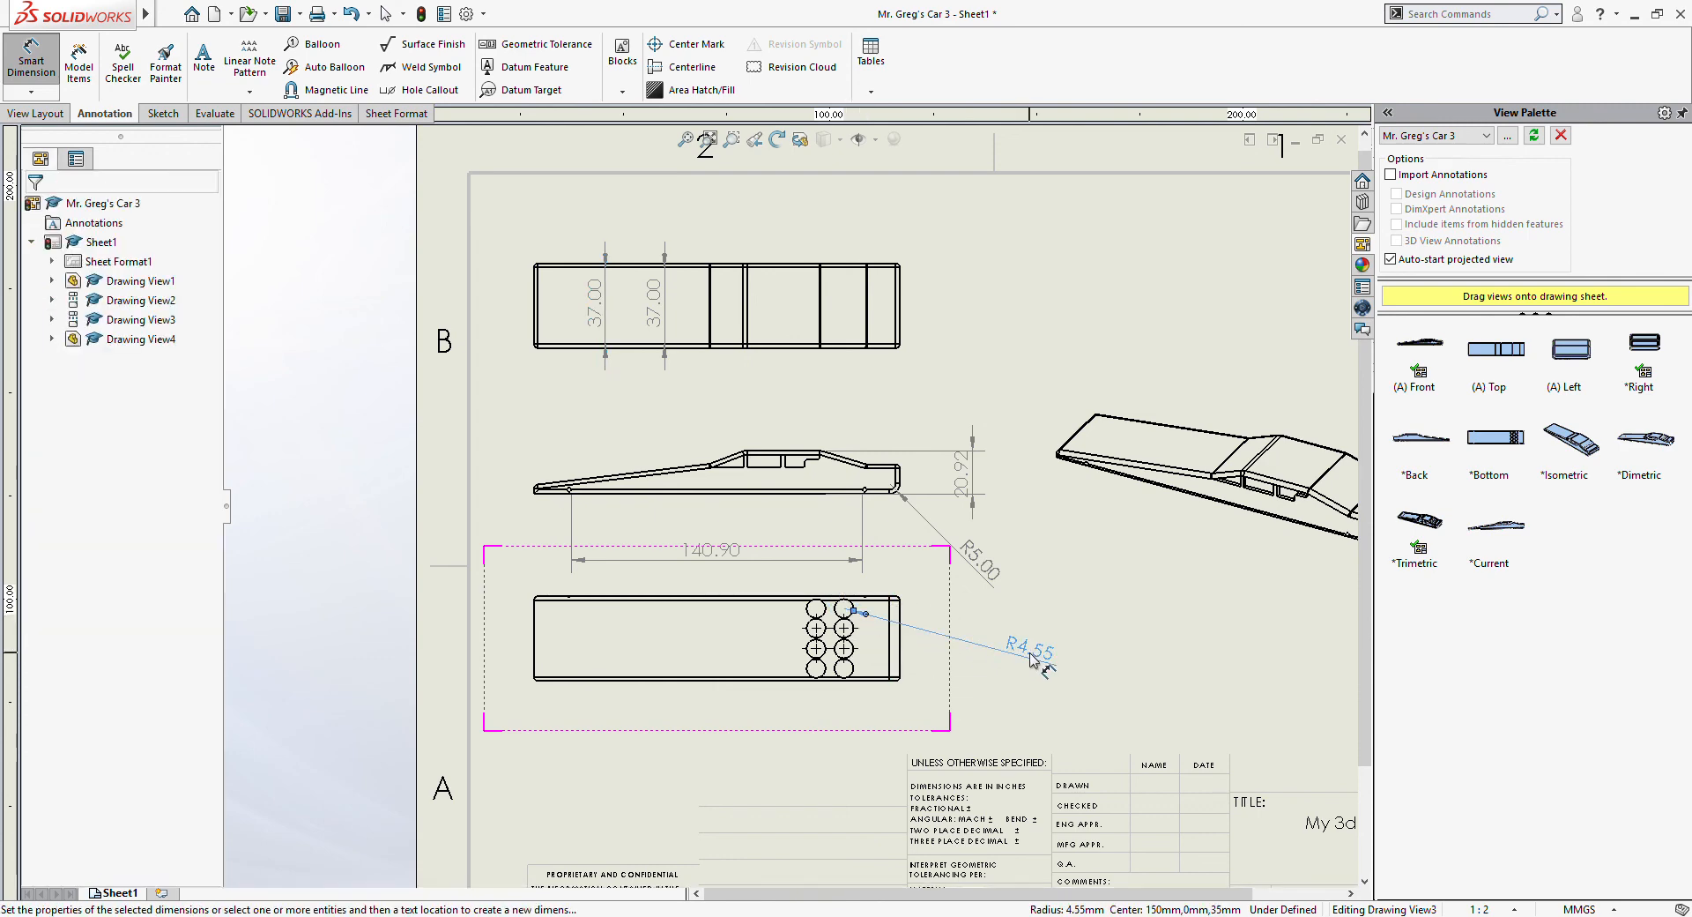
pyautogui.click(1033, 660)
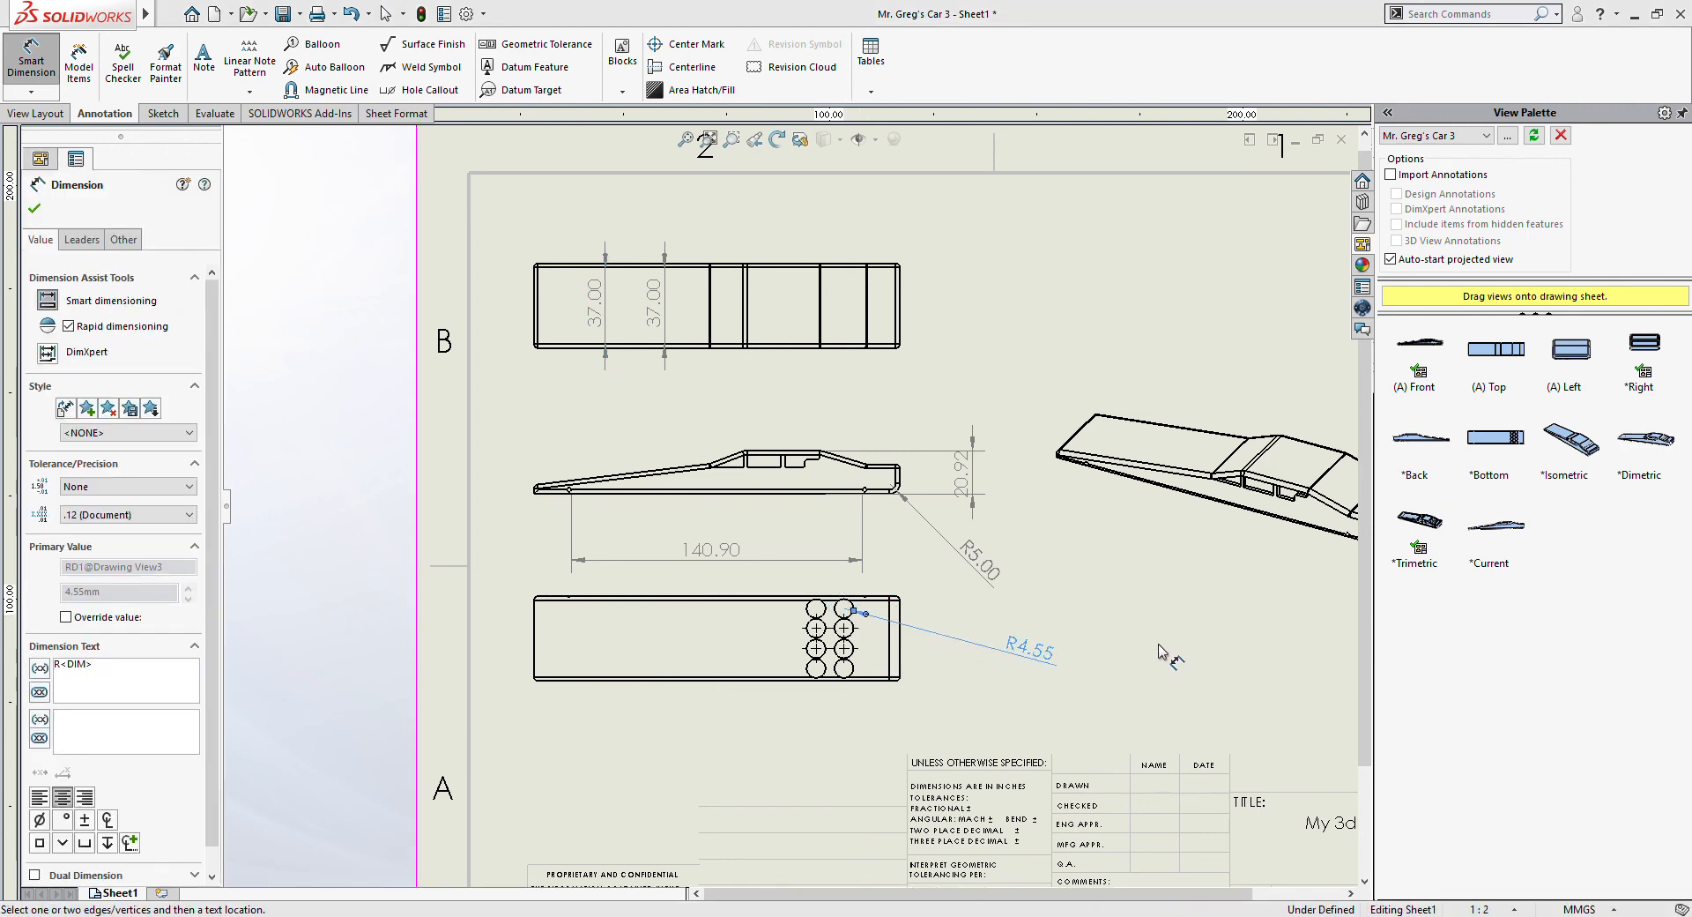
pyautogui.scroll(-4, 1284, 630)
pyautogui.scroll(4, 1063, 592)
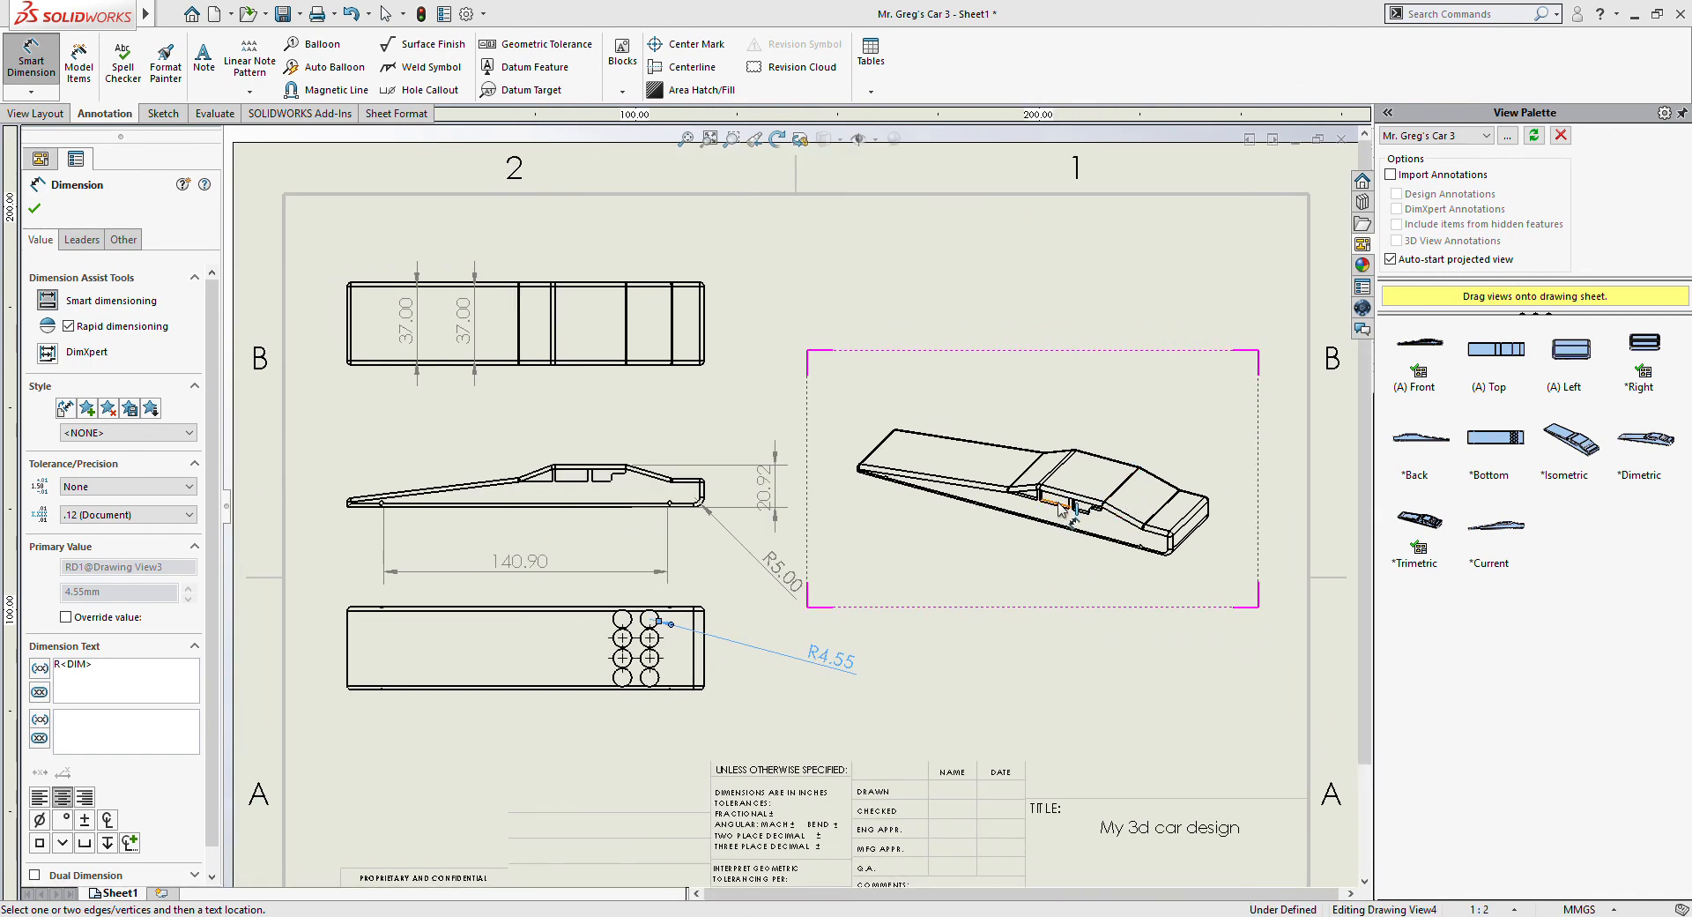
pyautogui.scroll(4, 1055, 510)
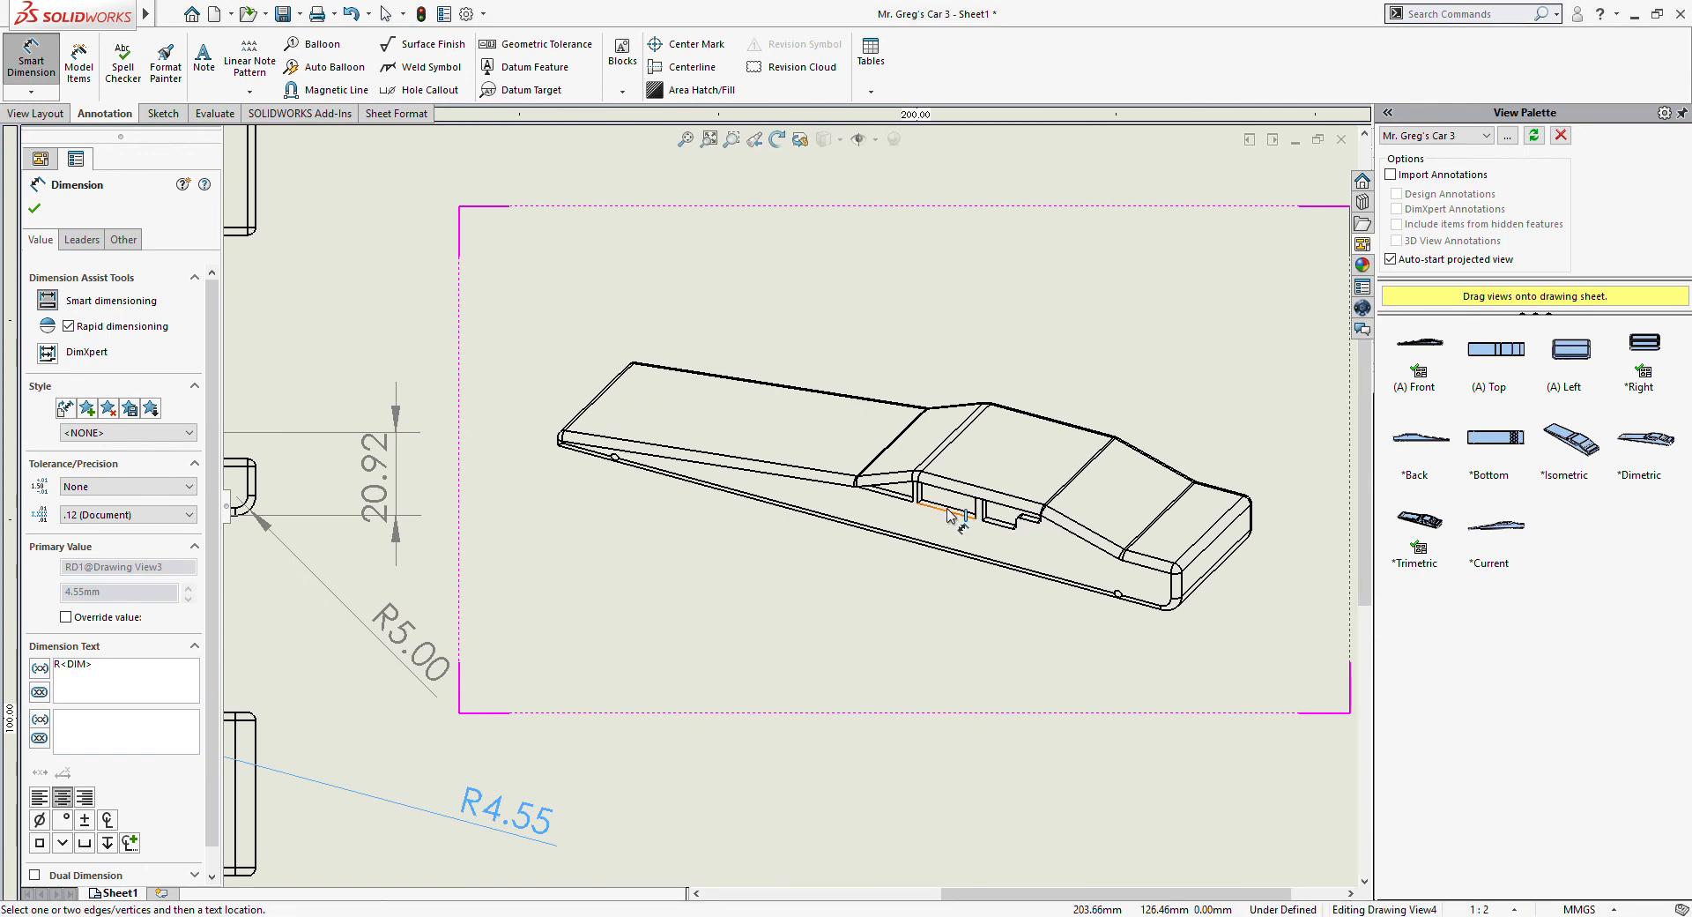
# - Dimension the length of the front side window's lower edge in the trimetric view, placing the value below the car, and finish dimensioning
pyautogui.click(948, 518)
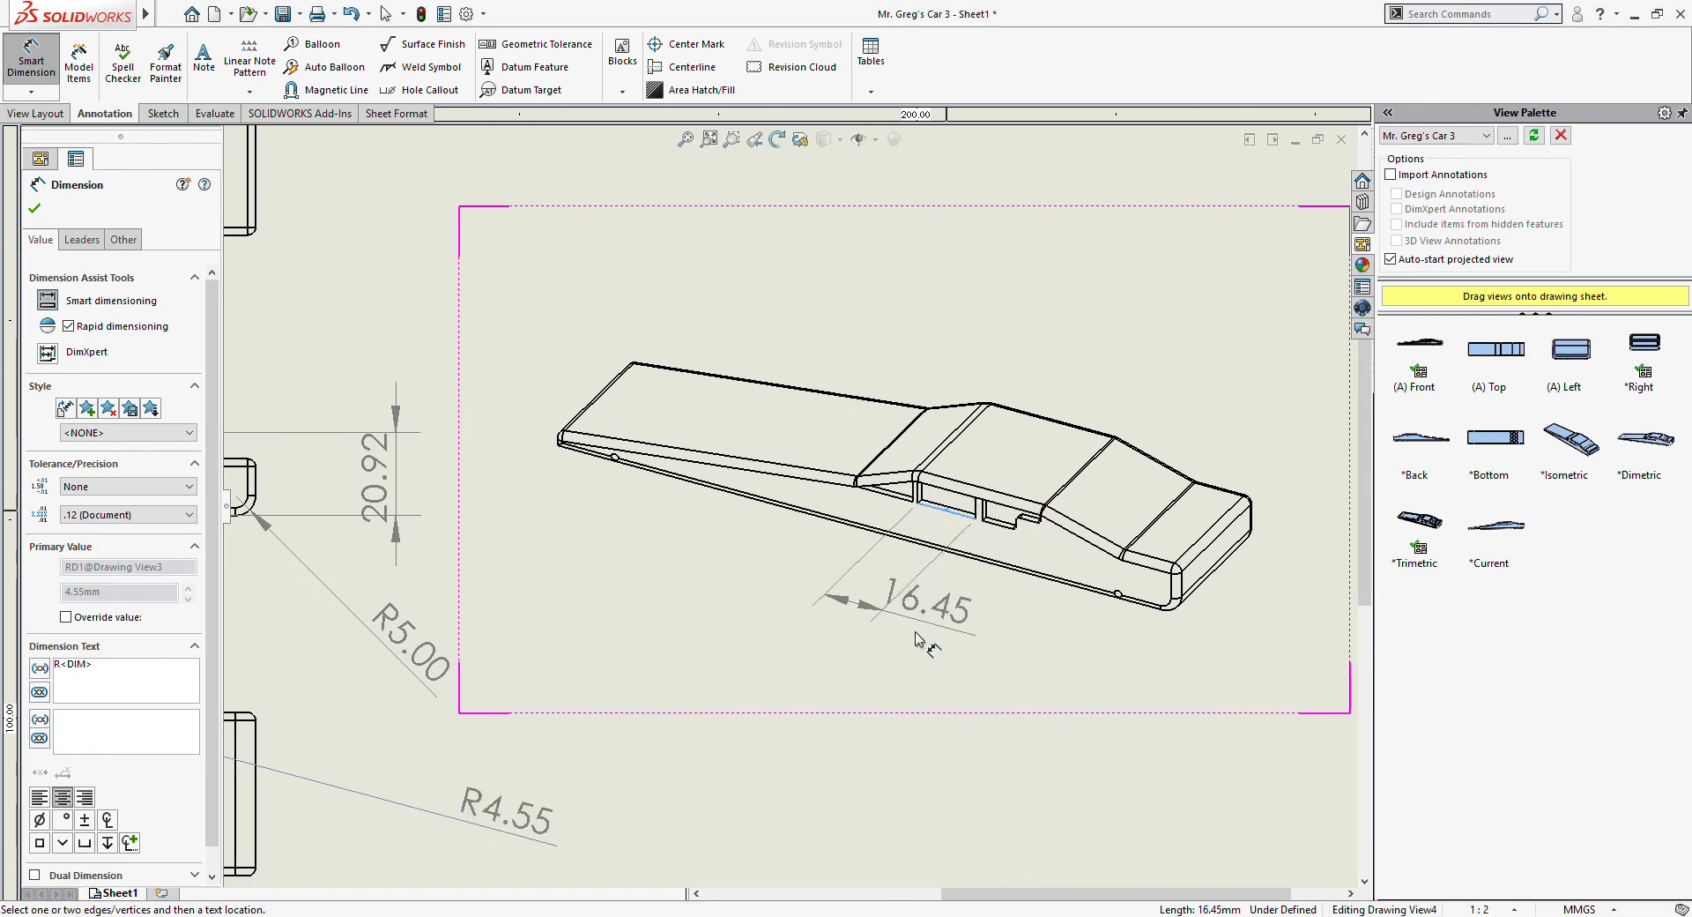
pyautogui.click(804, 652)
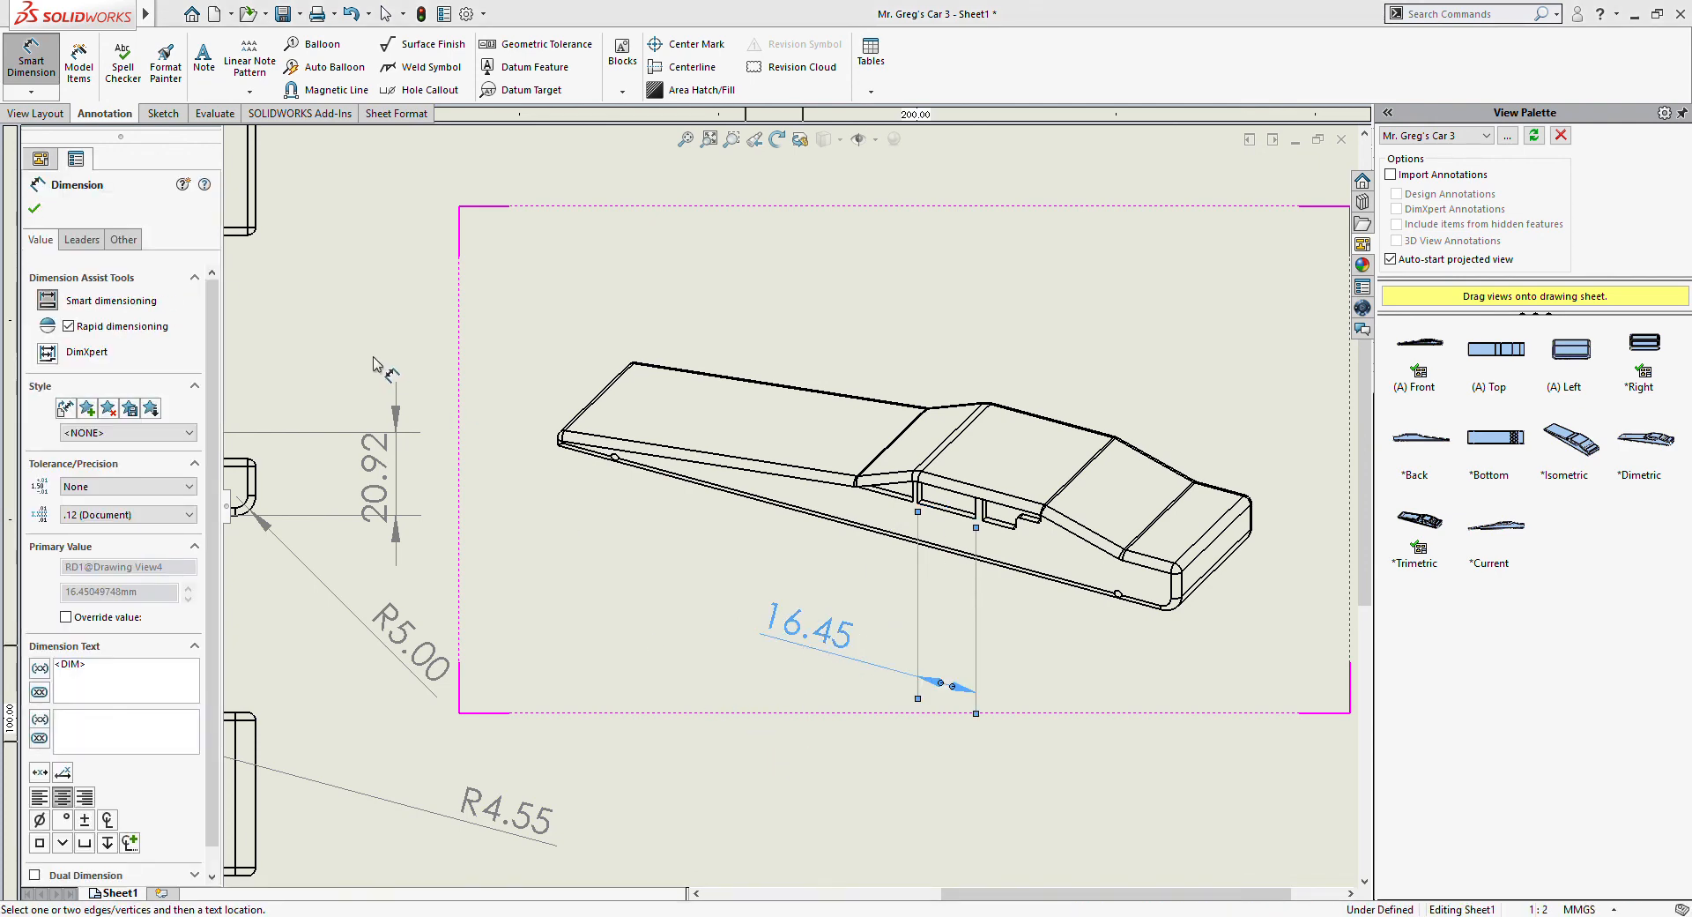
pyautogui.click(35, 209)
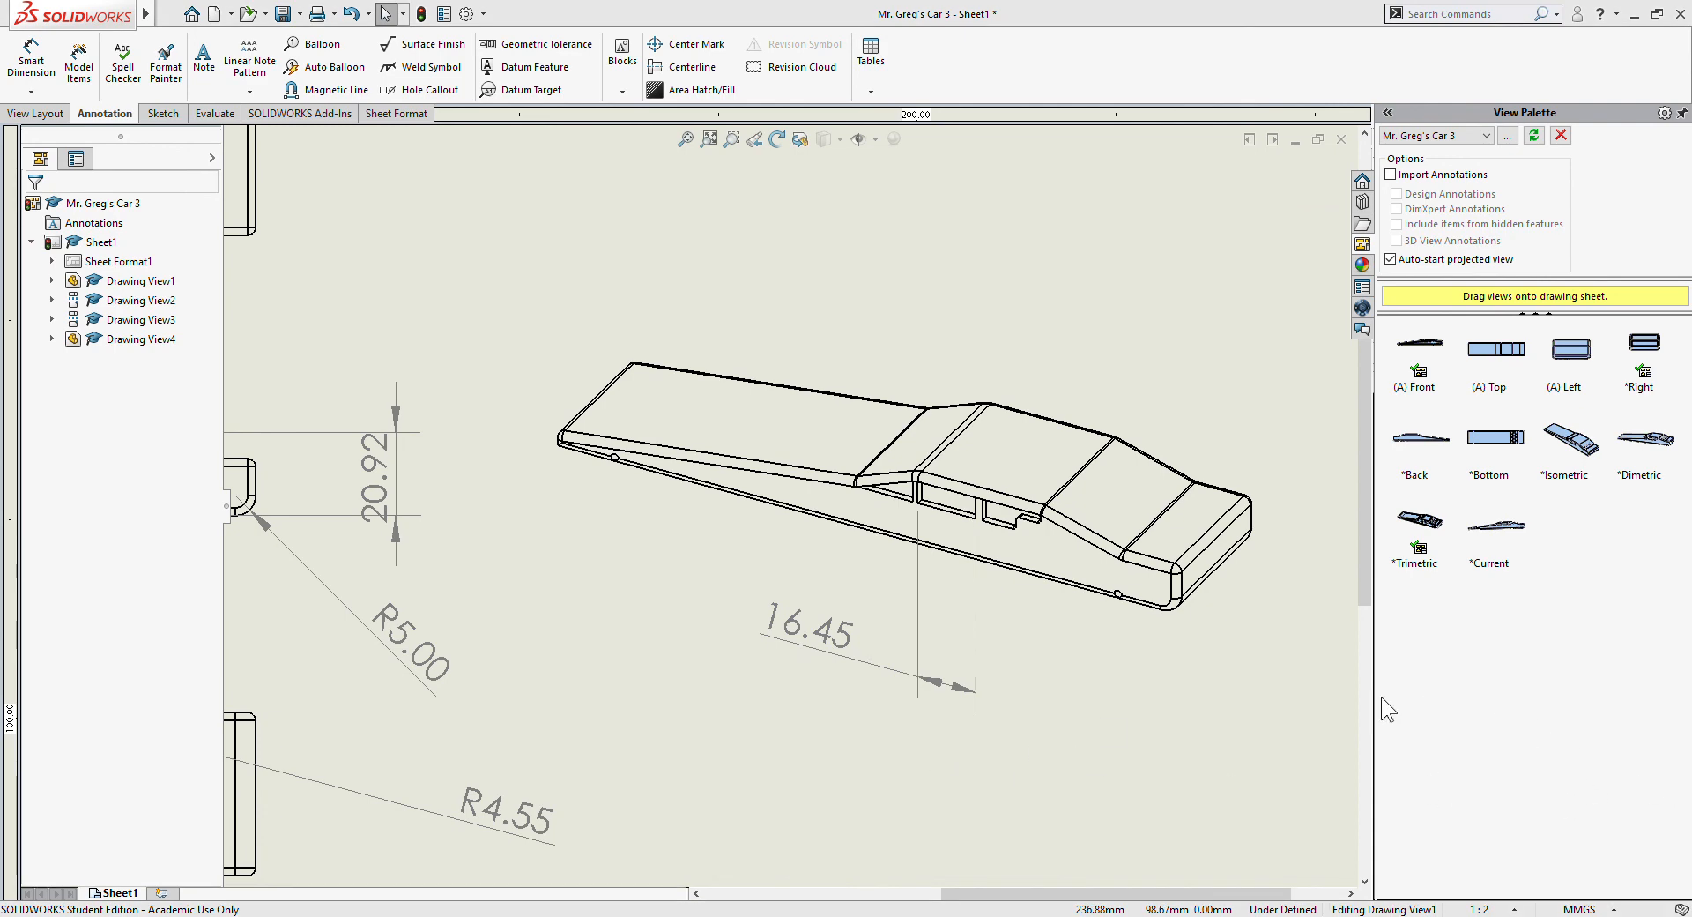
pyautogui.press('f')
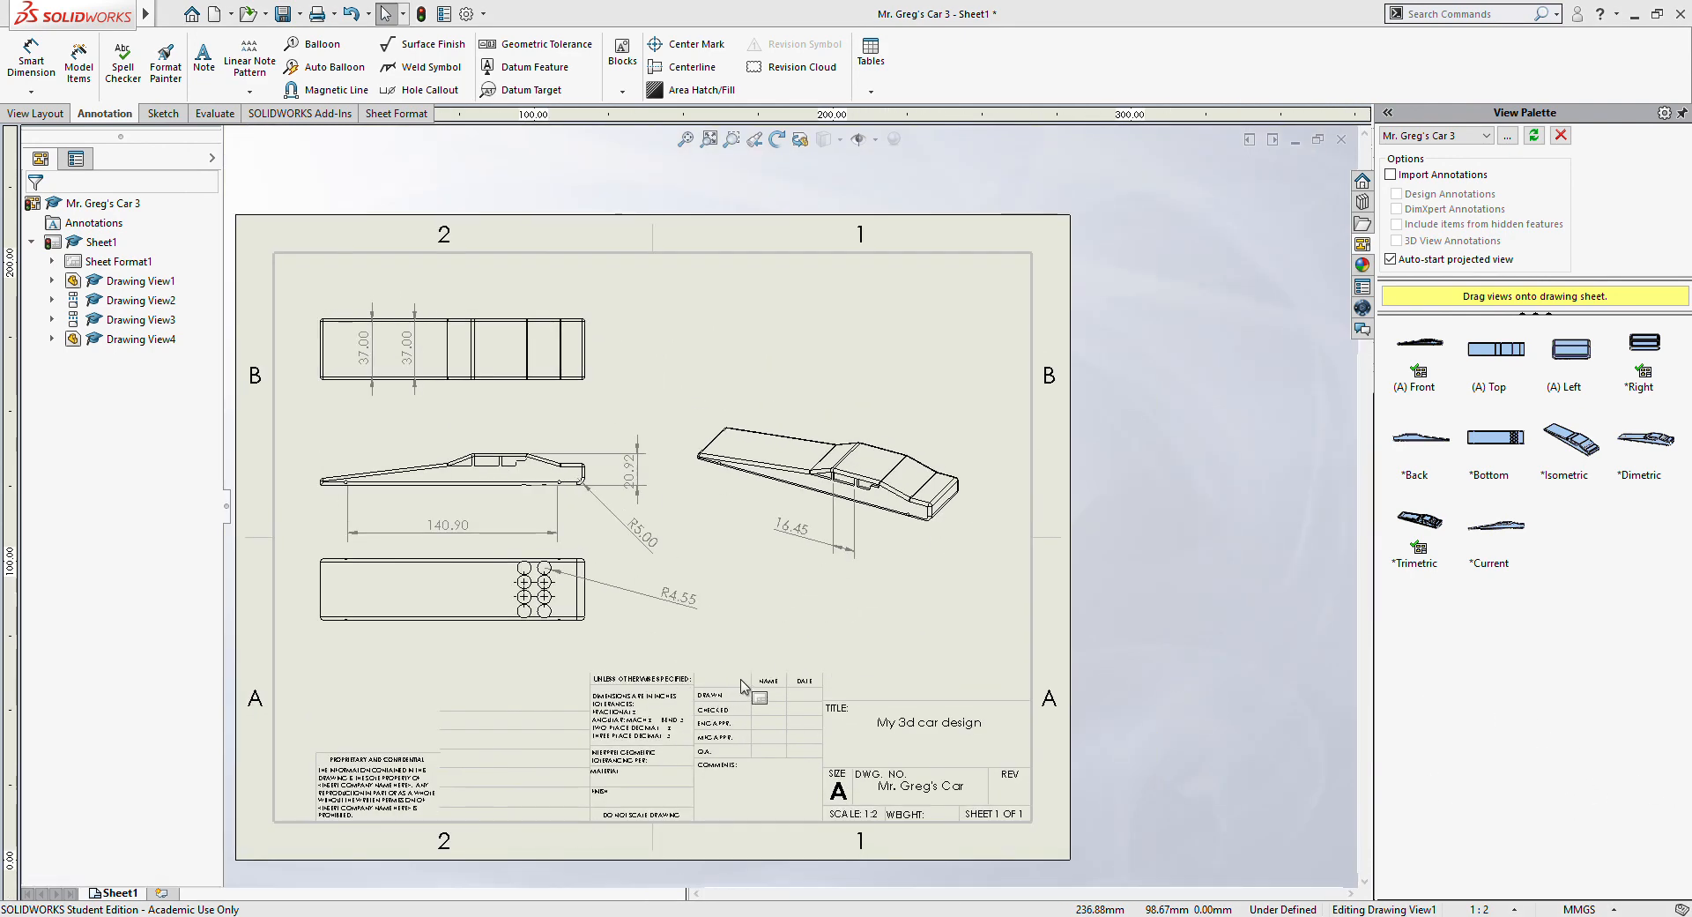
pyautogui.scroll(2, 728, 675)
pyautogui.scroll(-1, 750, 577)
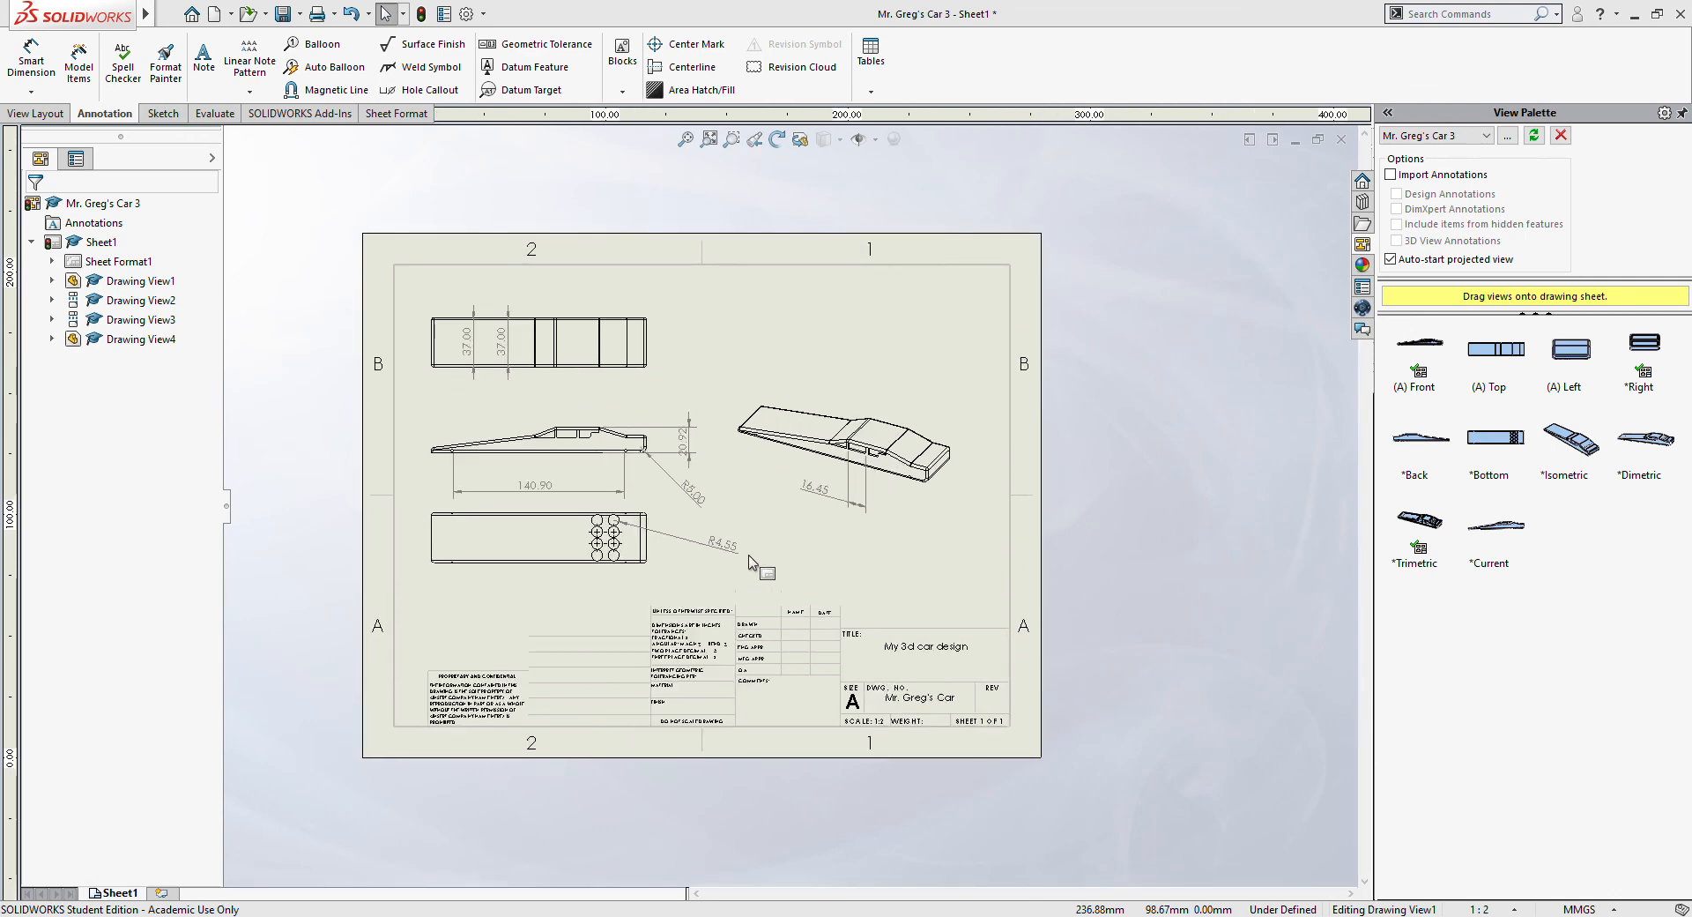
pyautogui.scroll(-1, 753, 494)
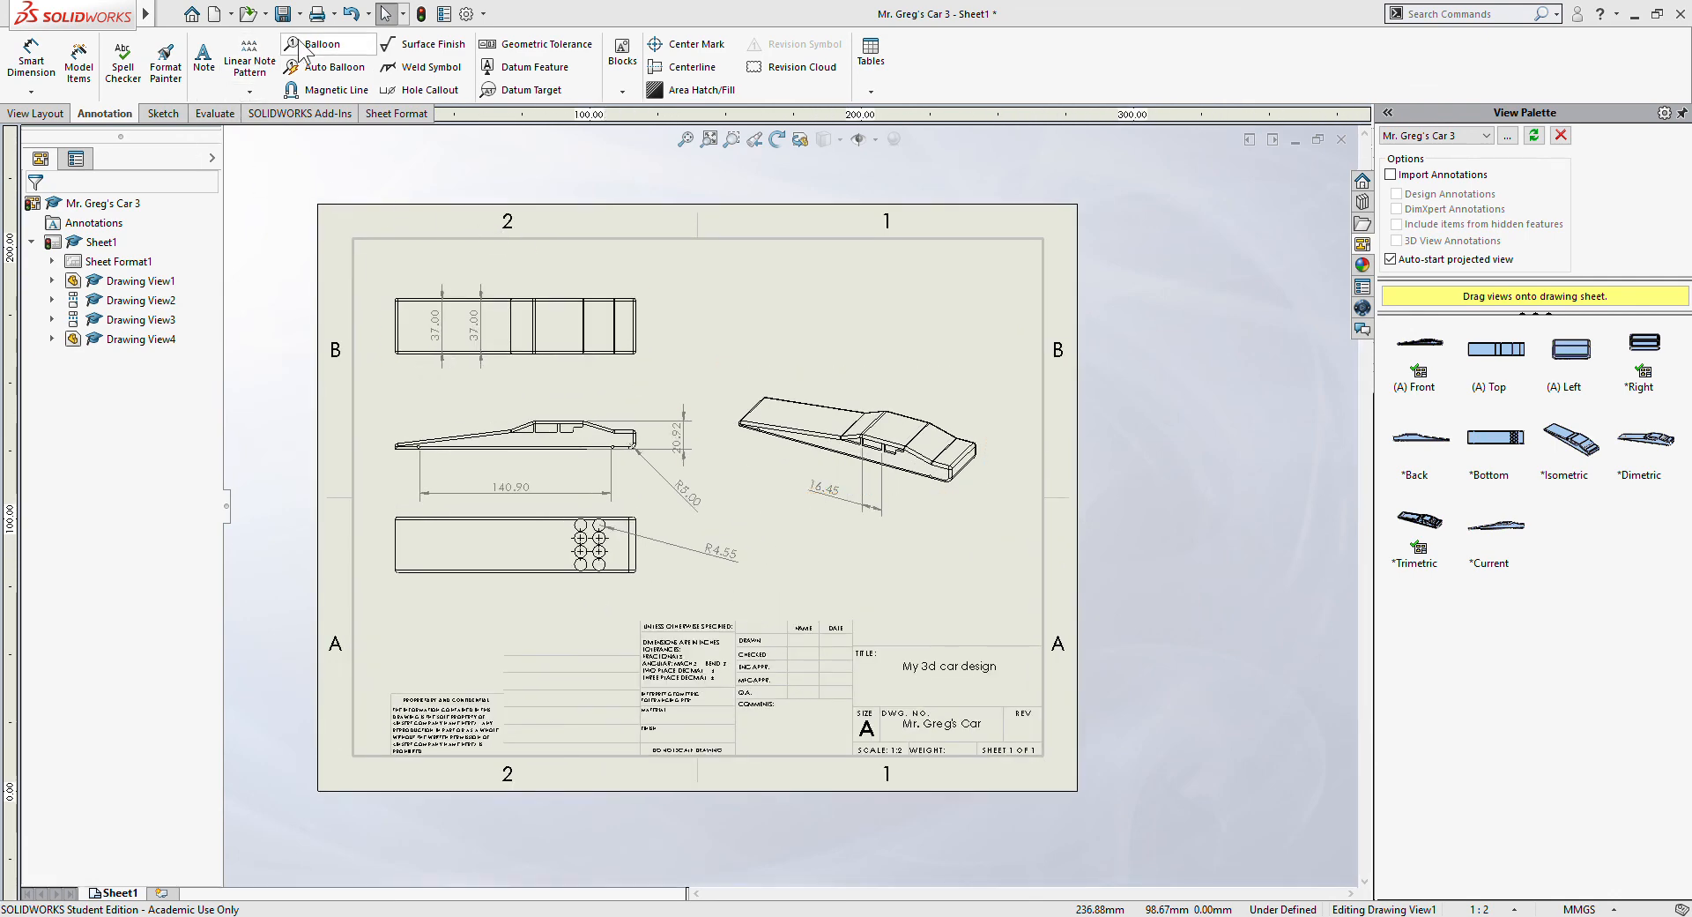